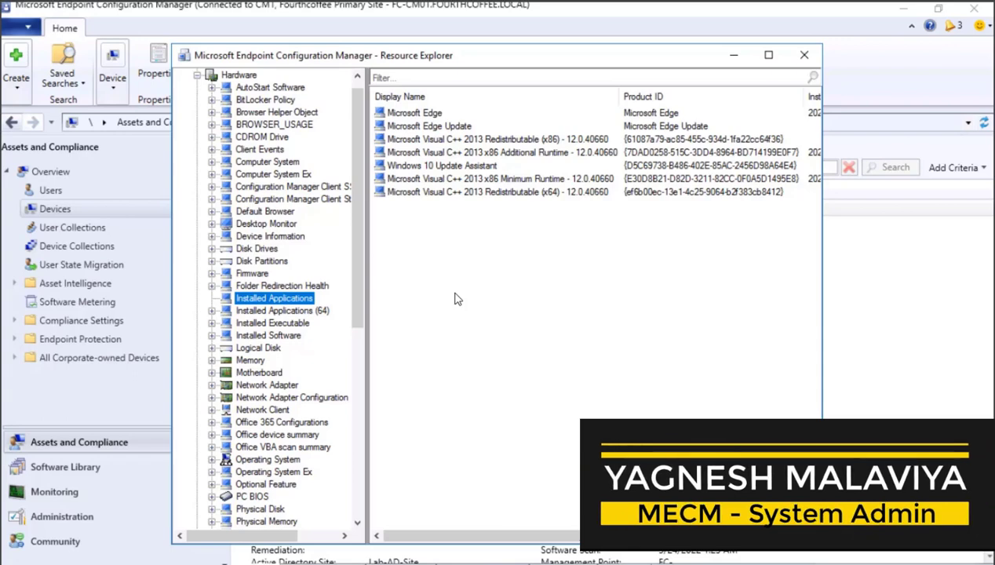
Close Resource Explorer and open the properties of Default Client Settings in the Administration workspace.
click(804, 55)
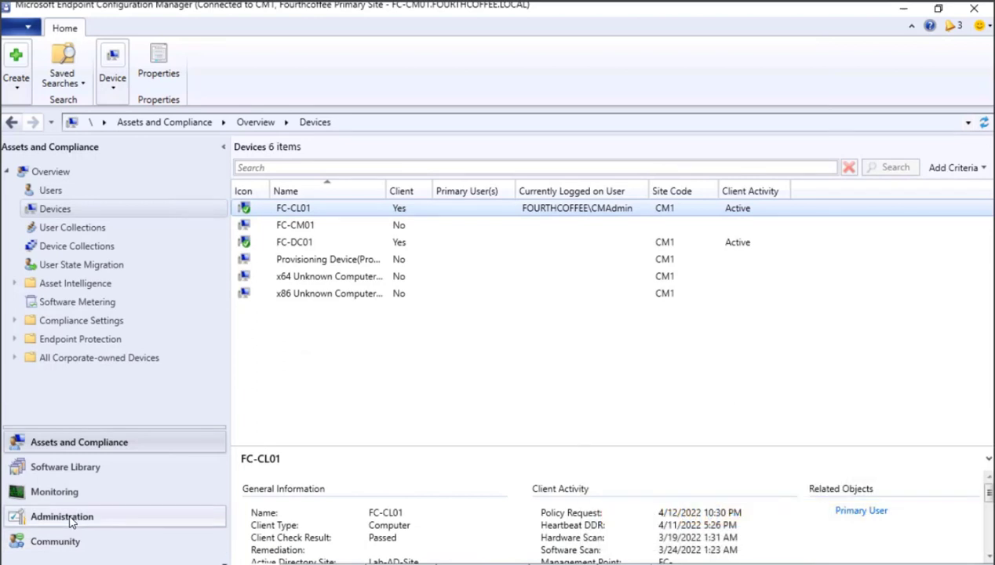
click(72, 517)
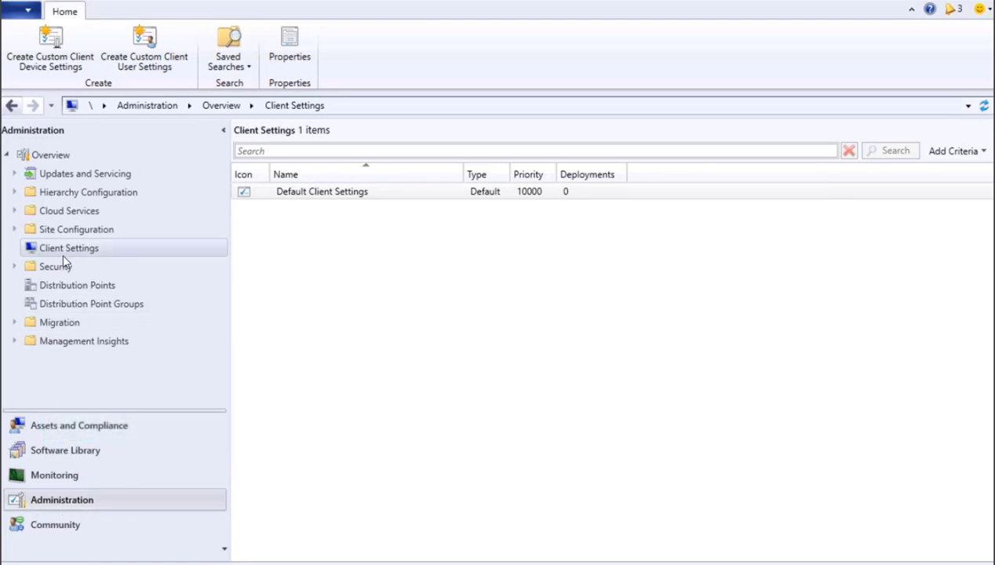
click(313, 194)
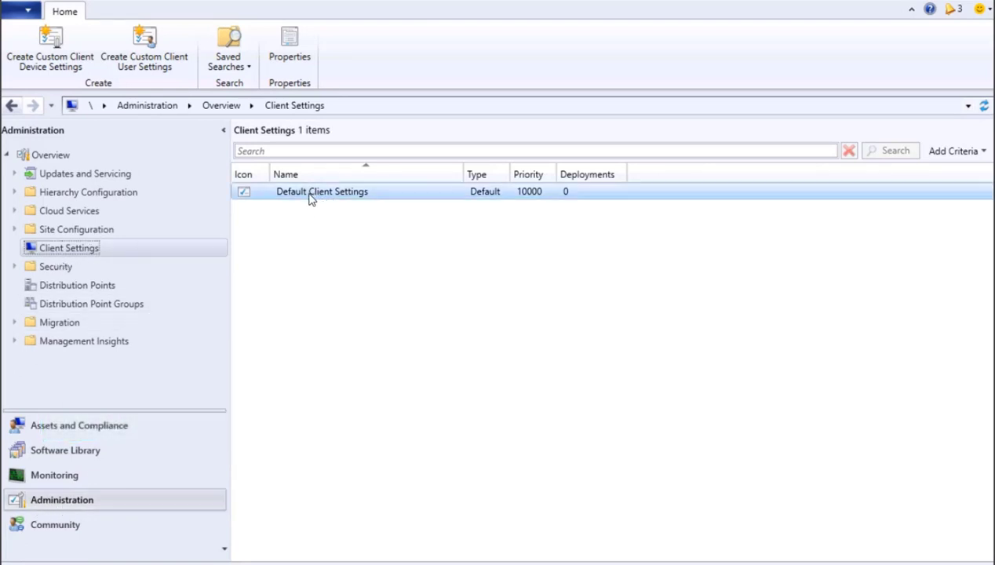
right_click(360, 197)
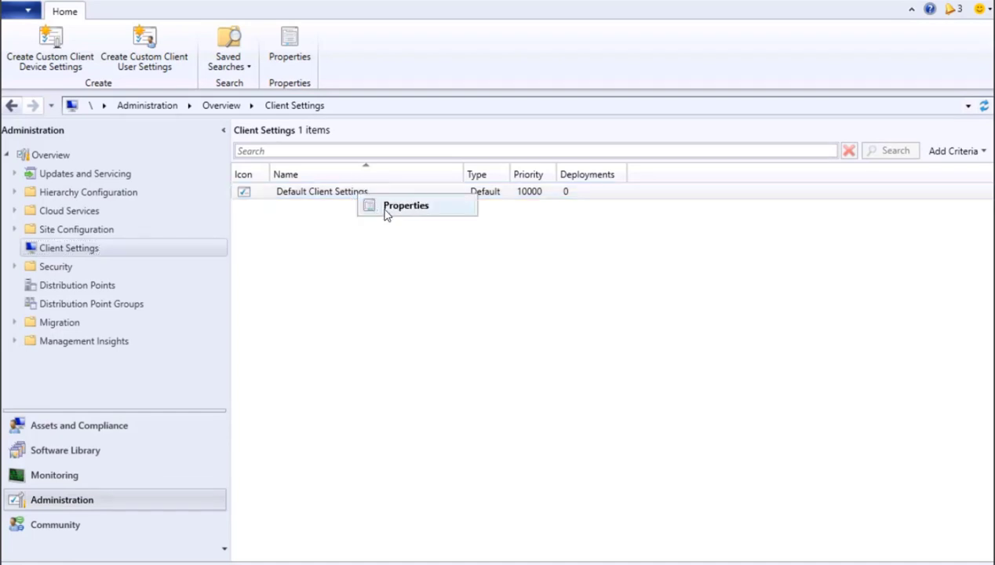
click(386, 208)
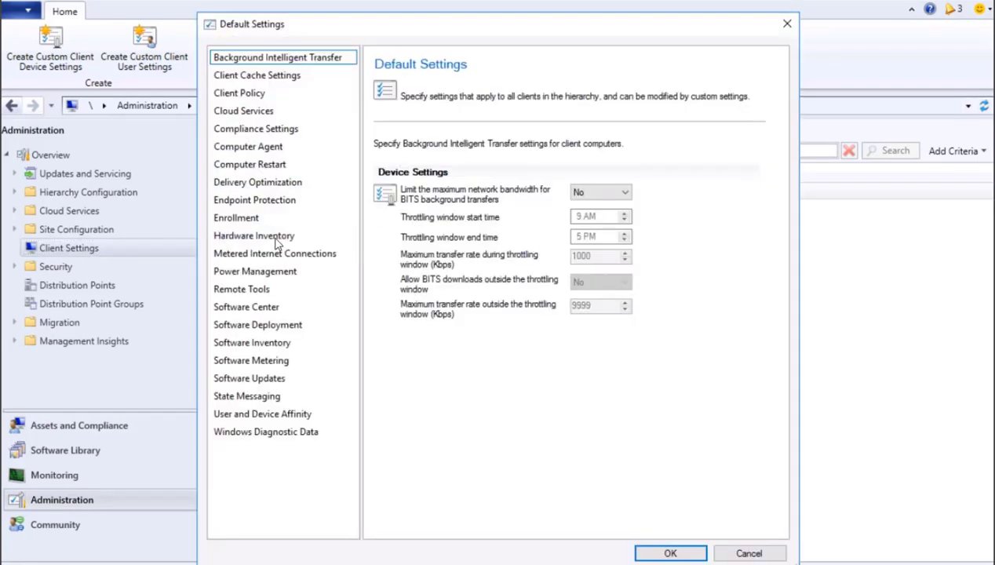
Open the hardware inventory class selection of the default client settings and look through the available classes.
click(253, 239)
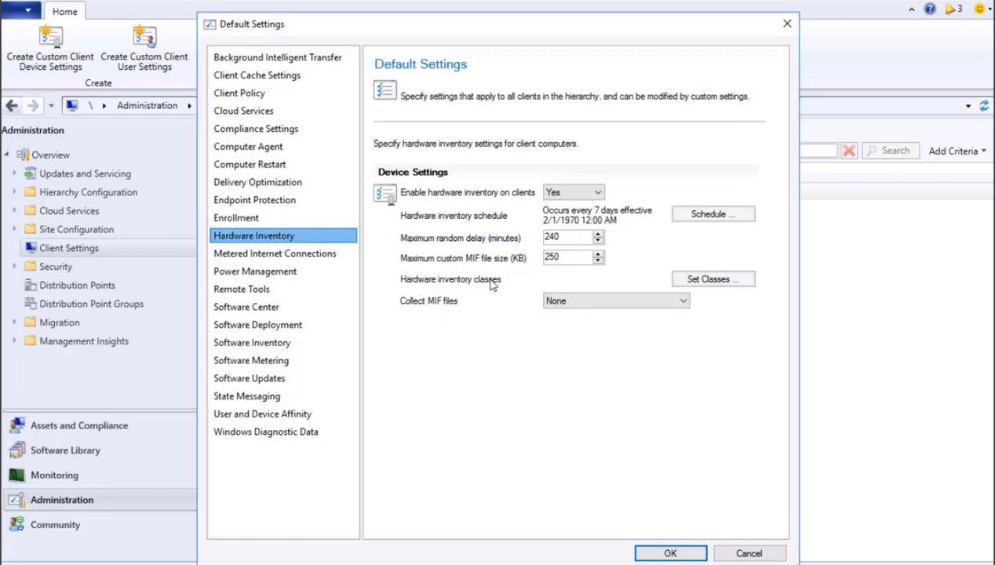
click(704, 282)
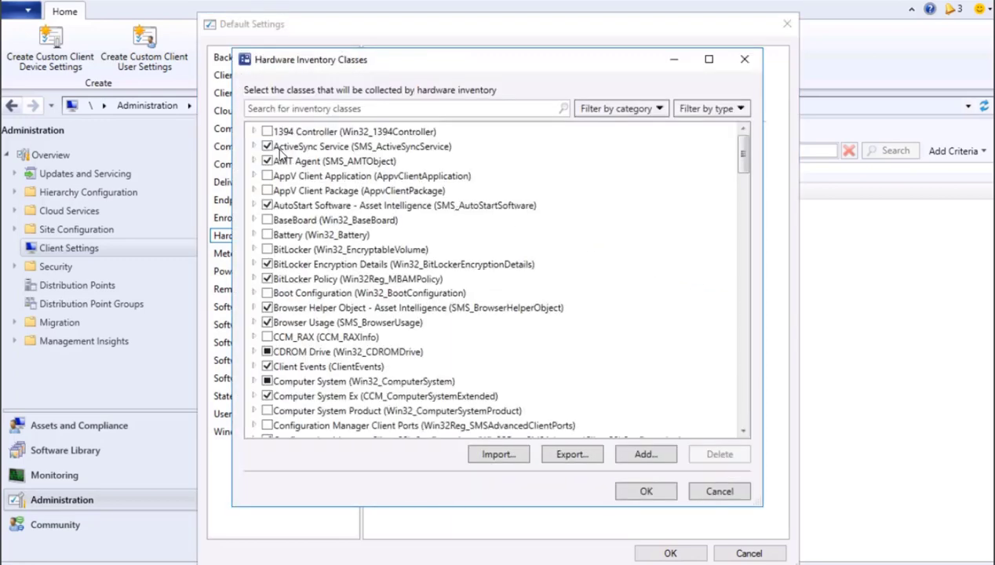
scroll(289, 255, down, 6)
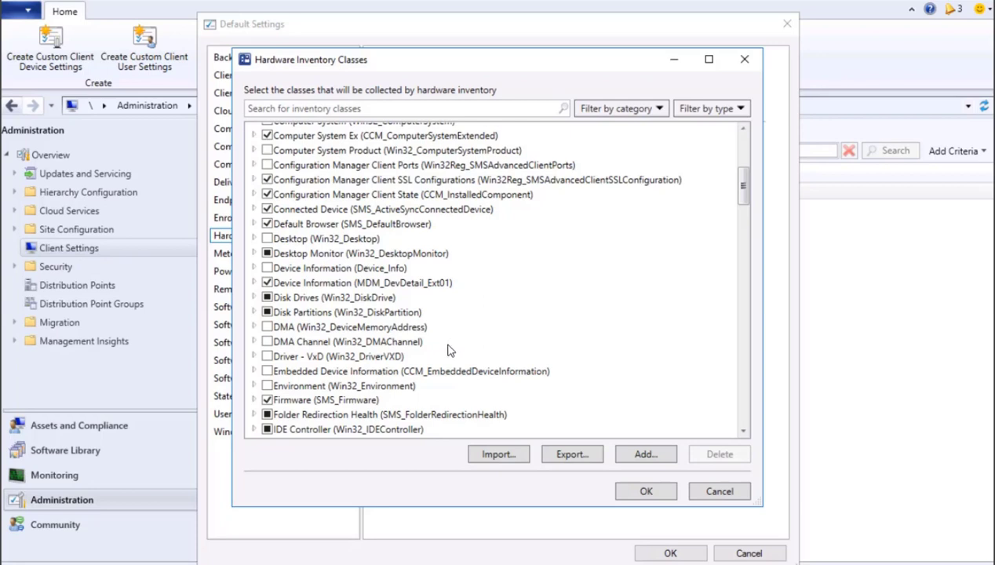
scroll(361, 267, up, 6)
Search the inventory classes for "logical" and expand Logical Disk (SMS_LogicalDisk) to show its attributes.
click(276, 108)
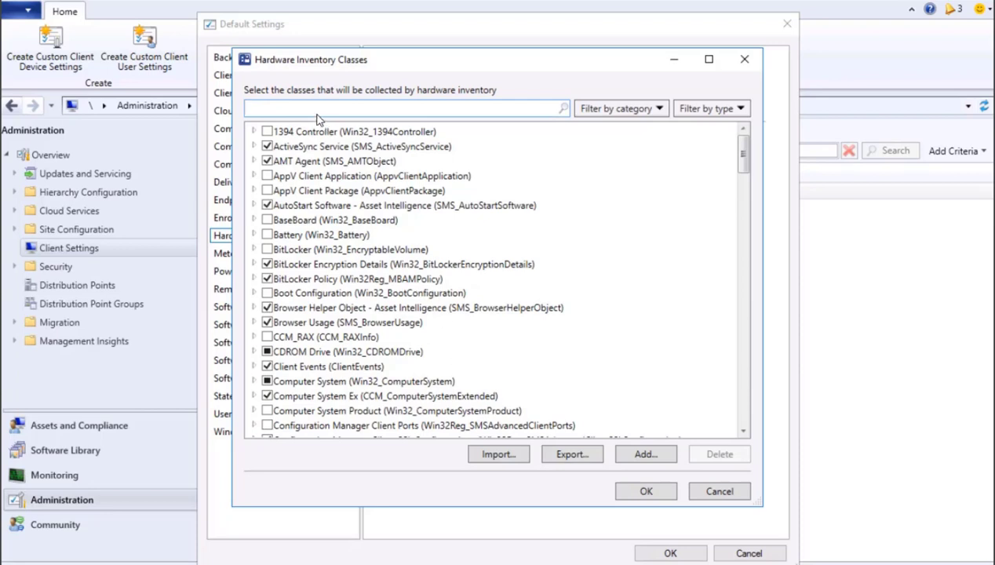
text(logical)
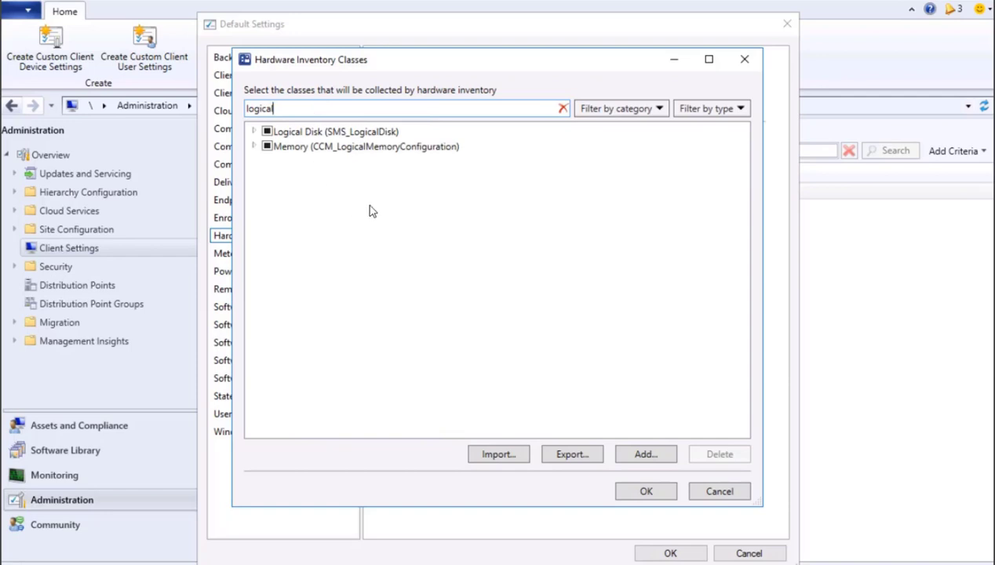
click(253, 132)
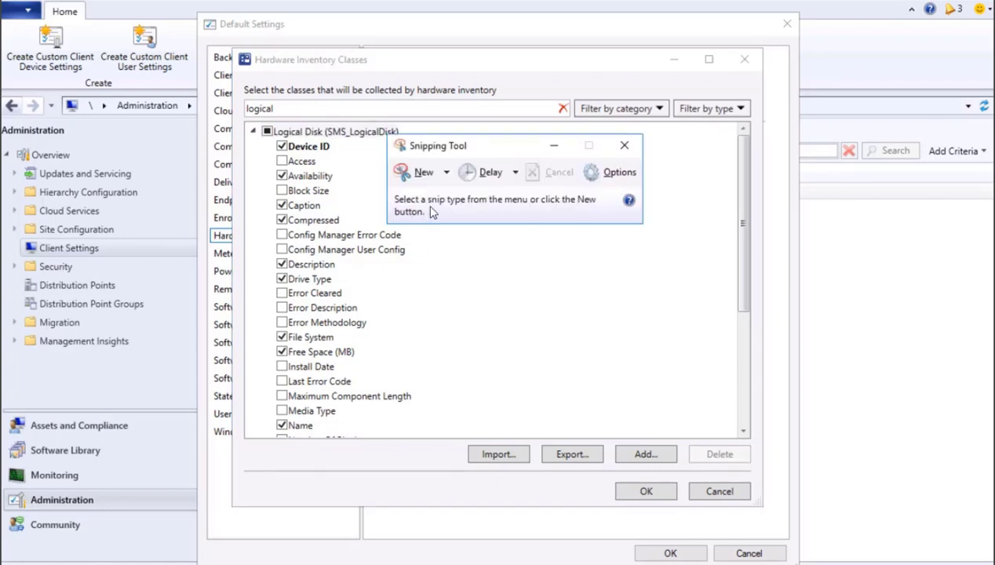
Capture the Hardware Inventory Classes window with Snipping Tool and close both settings dialogs without saving.
click(402, 172)
drag(233, 51, 763, 511)
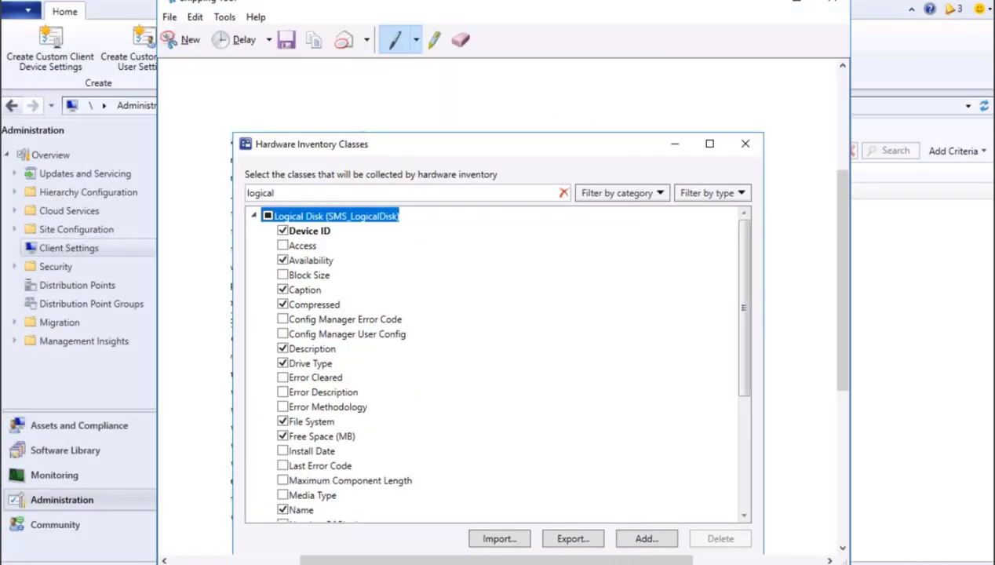
click(796, 2)
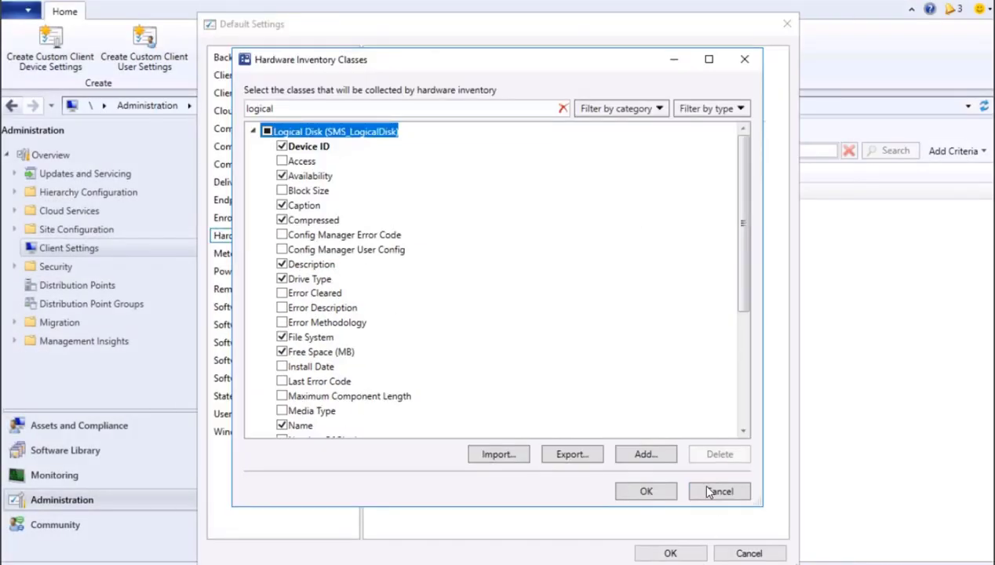
click(709, 491)
click(749, 553)
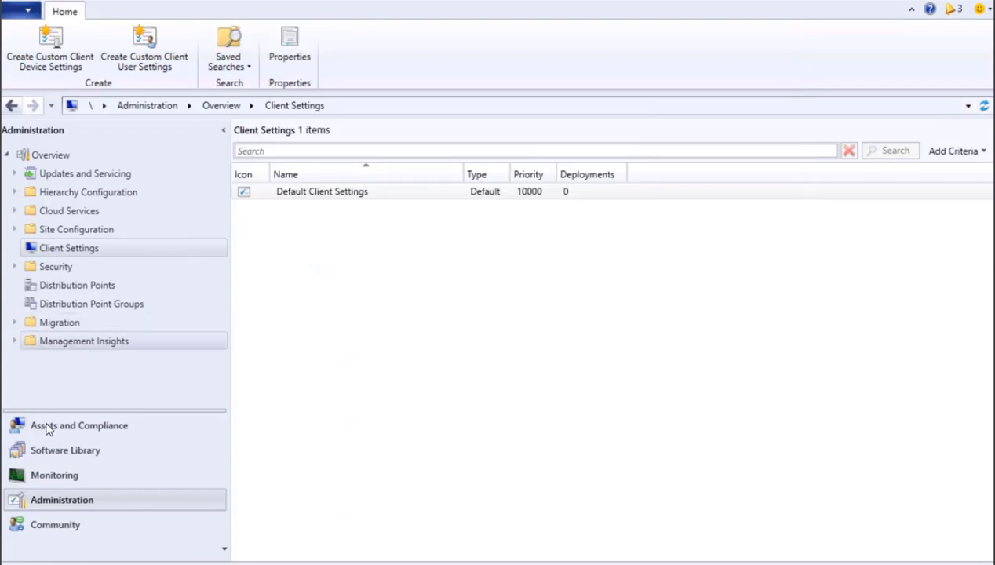
Show the client settings applied to device FC-CL01 in Assets and Compliance.
click(47, 426)
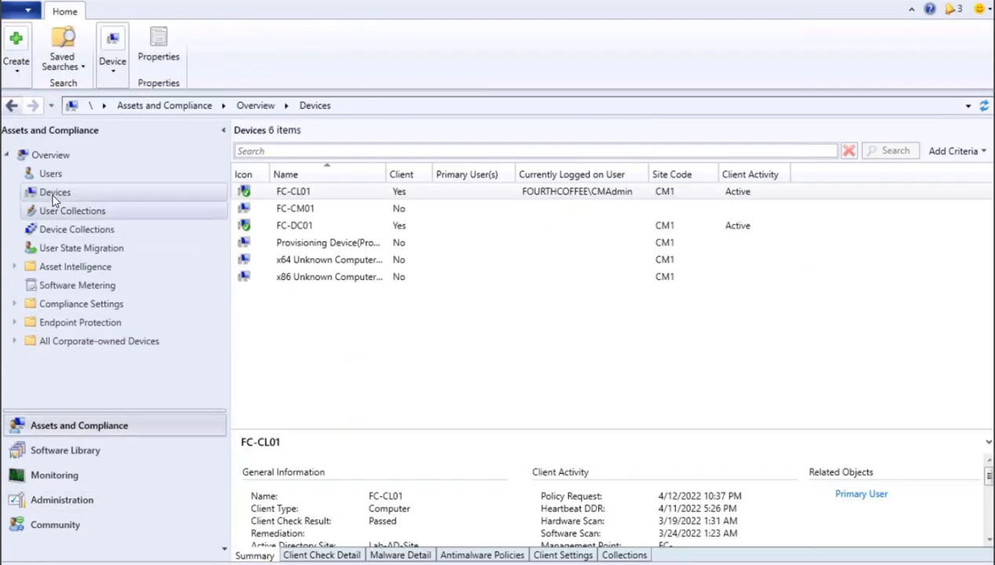
click(292, 191)
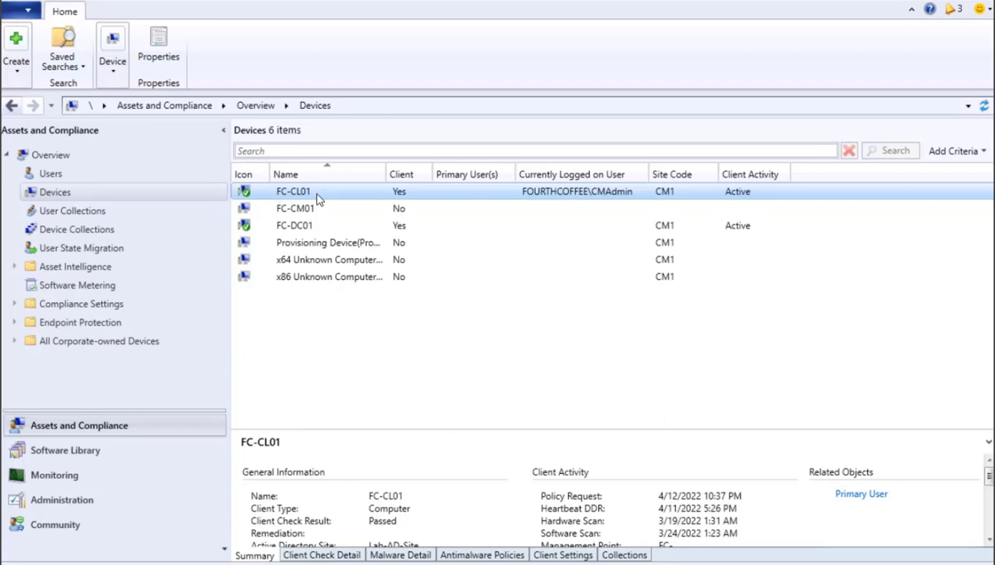
click(571, 555)
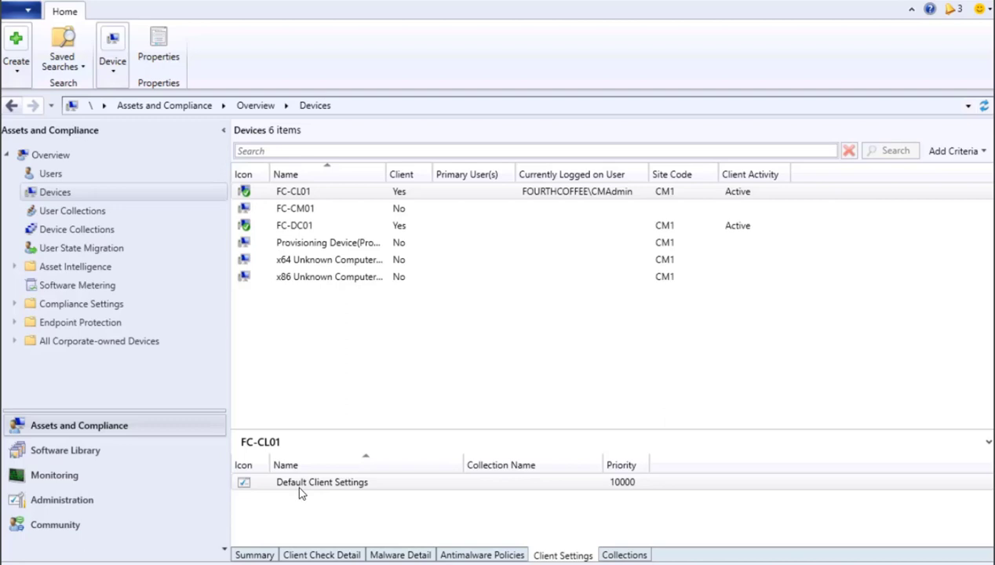
Open Resource Explorer for FC-CL01 and list its hardware inventory classes.
right_click(292, 193)
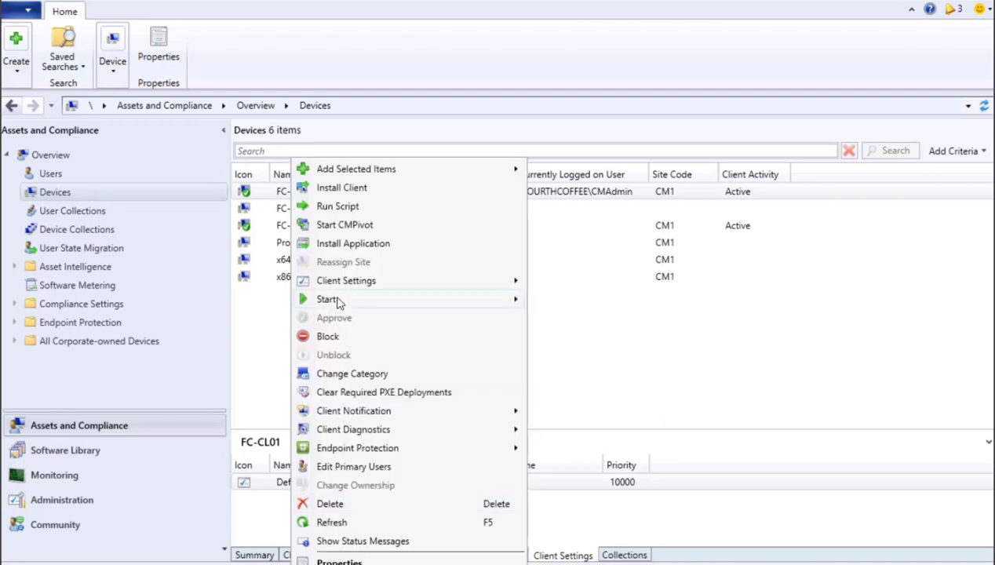
mouse_move(446, 298)
click(562, 300)
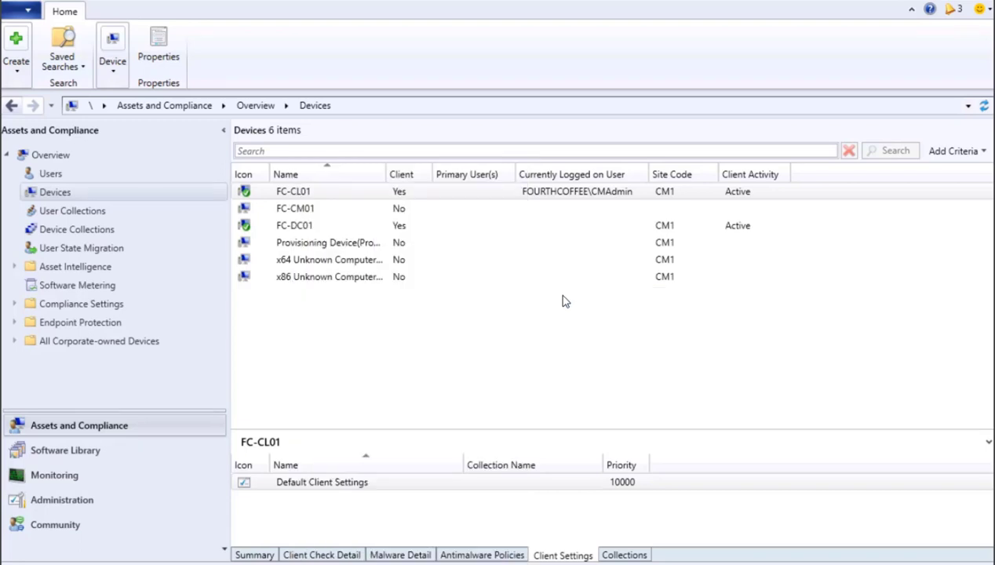
click(233, 72)
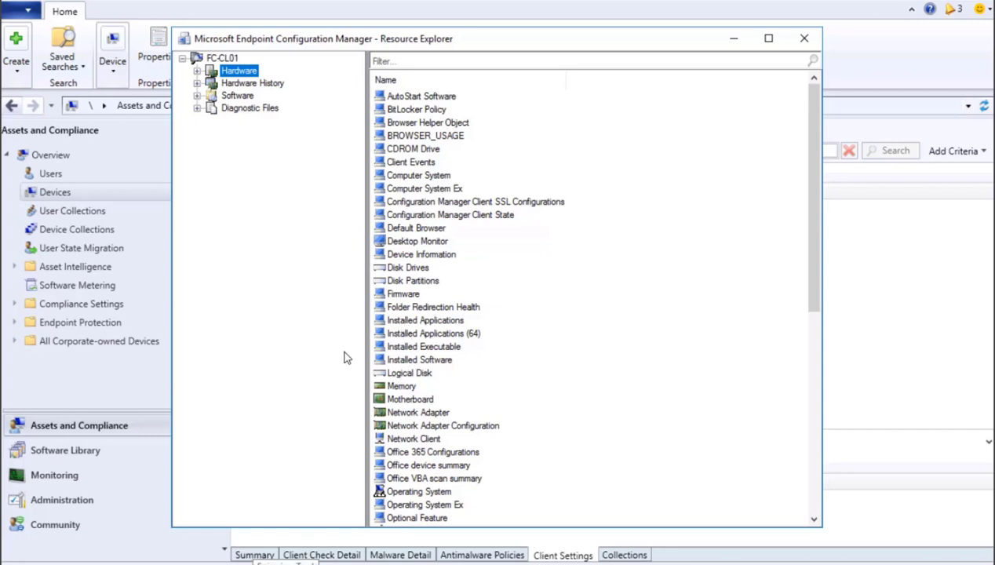
Filter the hardware classes by "logical" and open the Logical Disk inventory data.
click(418, 376)
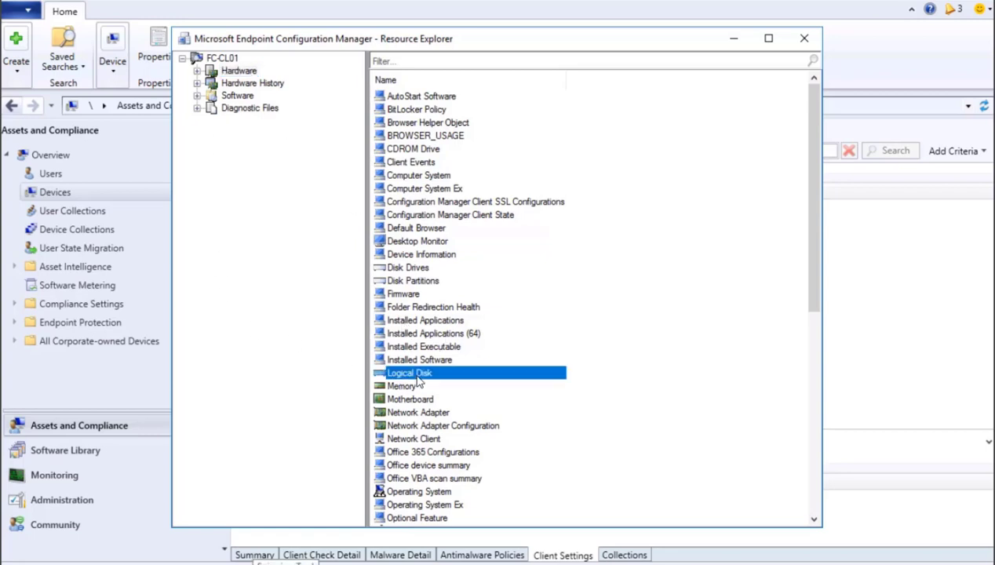
click(386, 61)
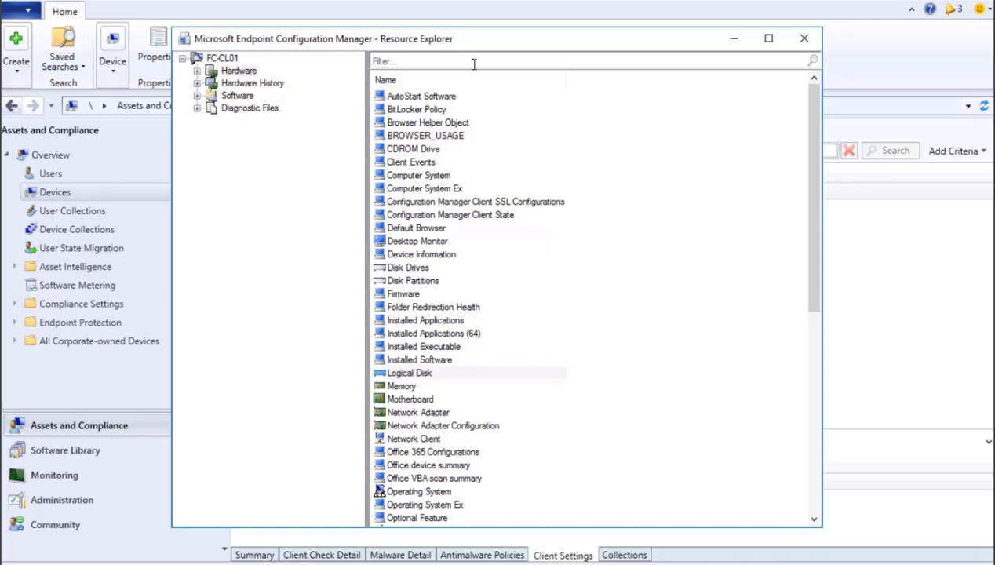
text(logical)
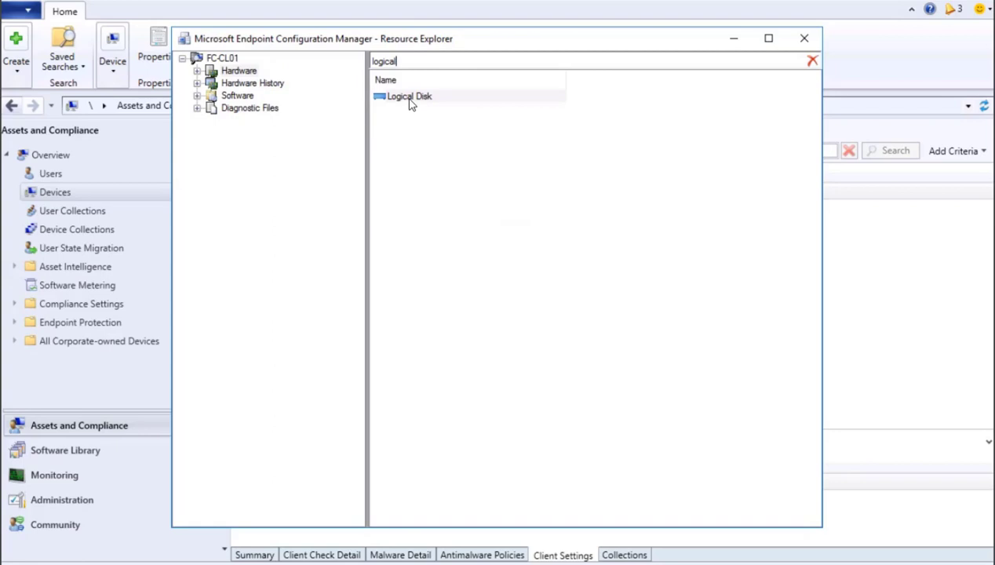
double_click(409, 96)
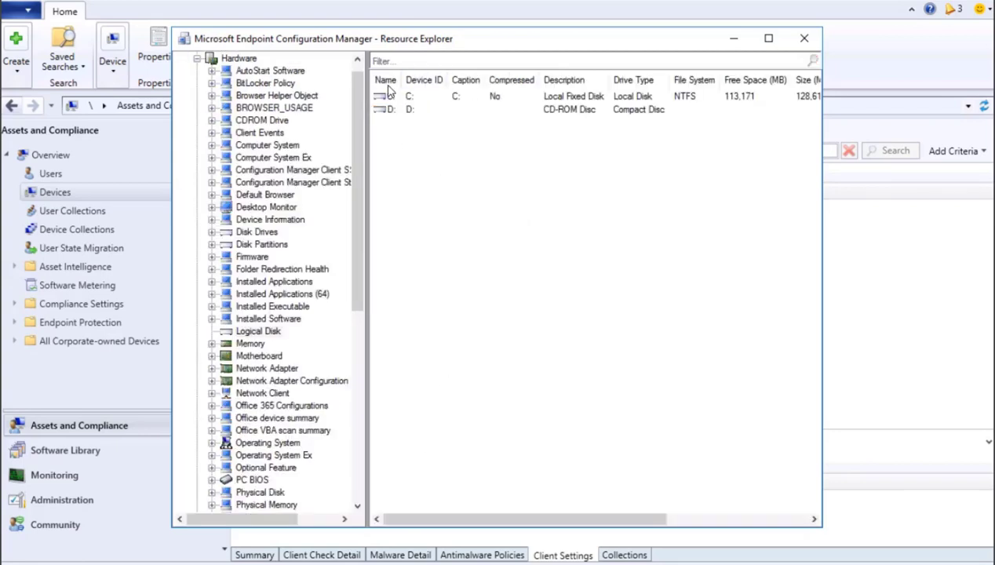
Maximize Resource Explorer and move the captured class list below the Logical Disk columns for comparison.
double_click(429, 39)
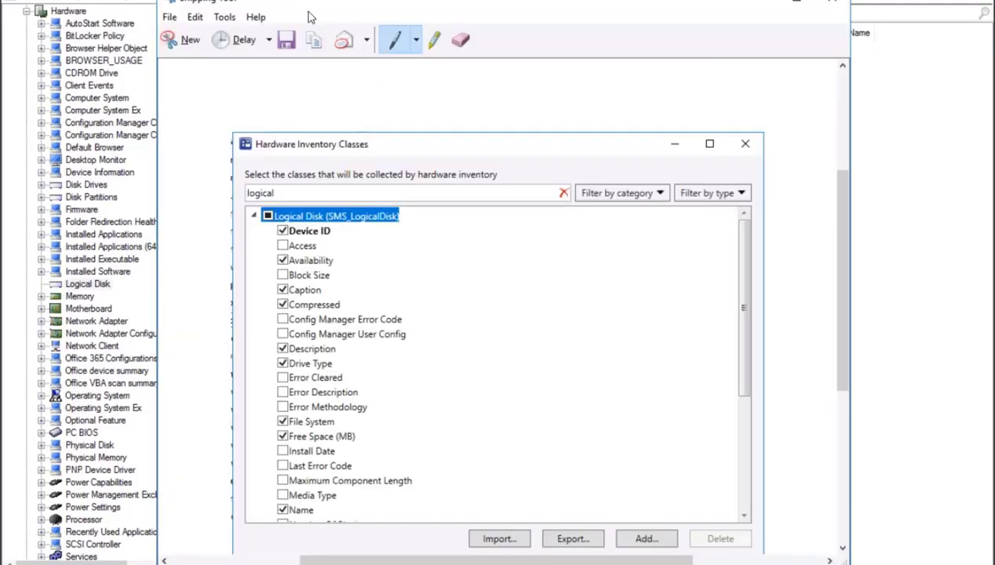
drag(295, 3, 300, 152)
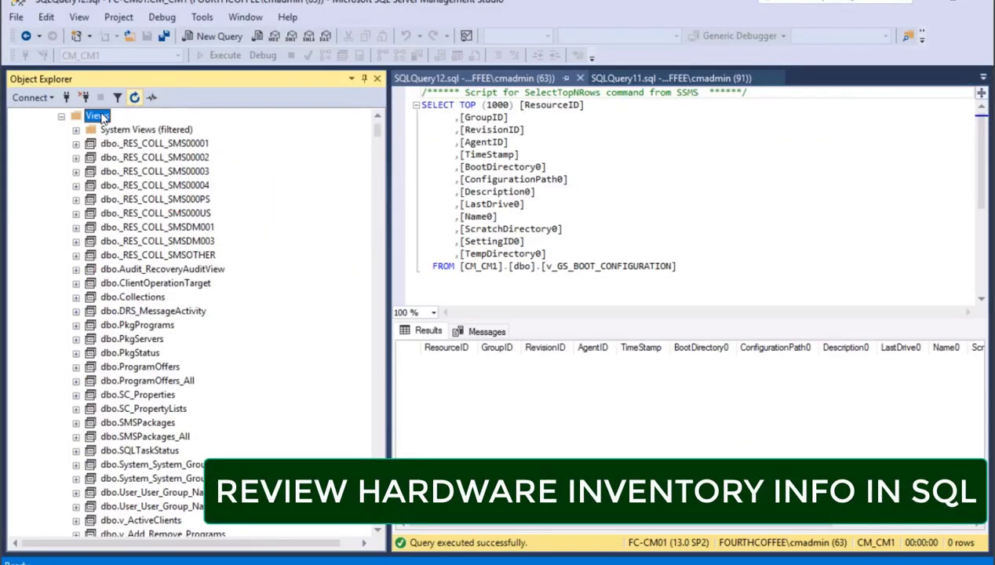
In SQL Server Management Studio, filter the views of the CM_CM1 database to names containing "logical".
scroll(151, 208, up, 3)
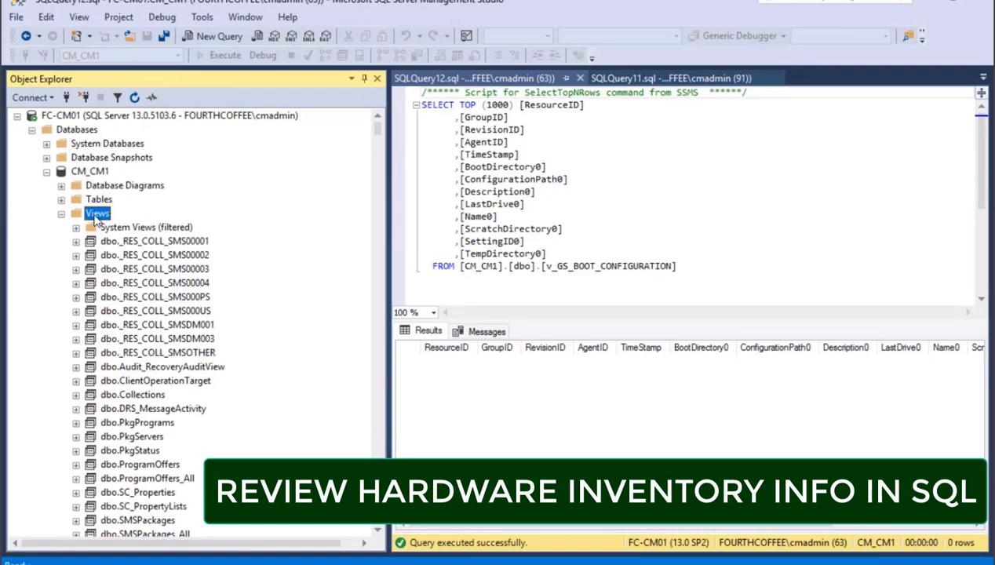
right_click(108, 214)
mouse_move(144, 245)
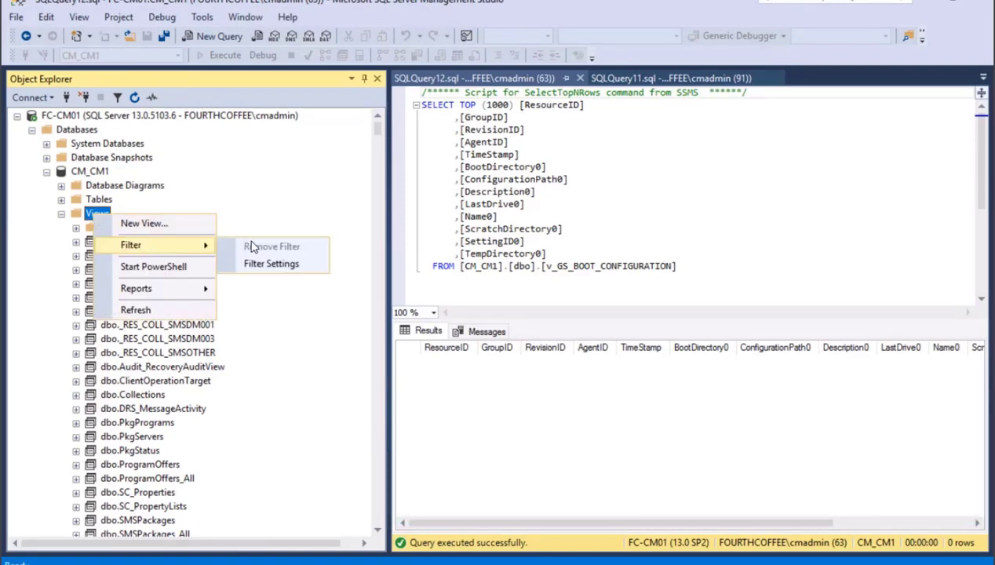
click(256, 264)
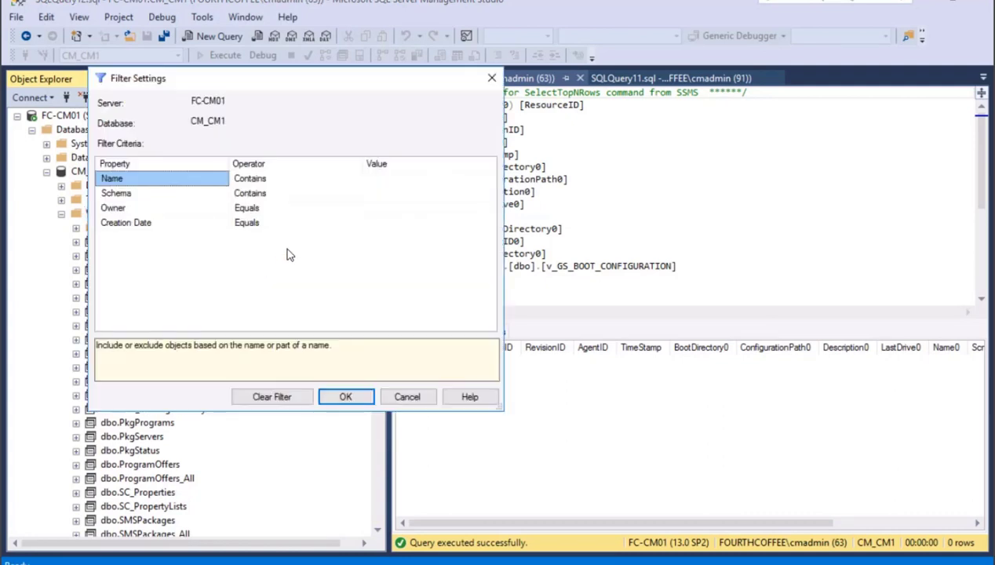
click(389, 180)
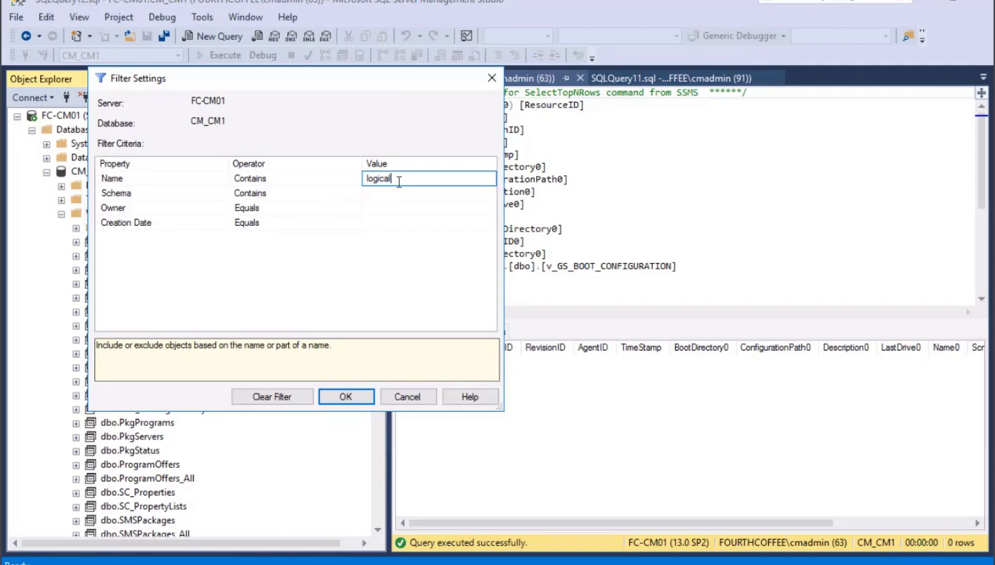
key(Return)
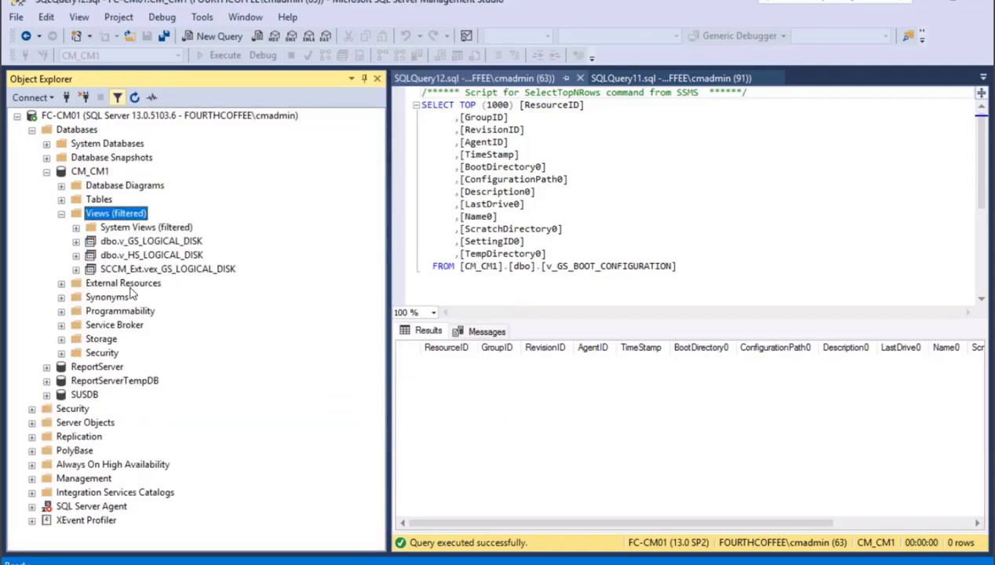
Select the top 1000 rows of the dbo.v_GS_LOGICAL_DISK view and examine the result columns.
click(129, 242)
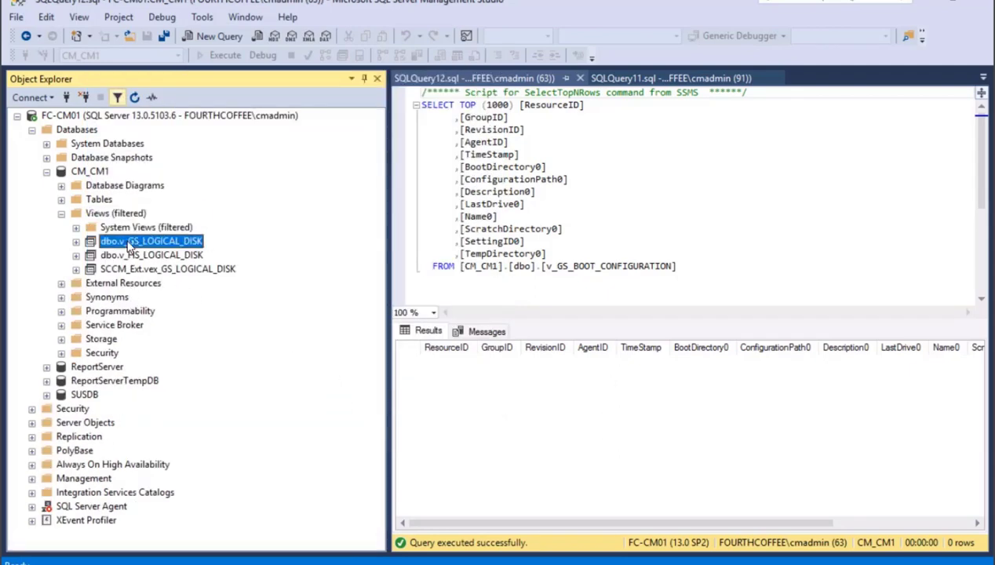
right_click(145, 245)
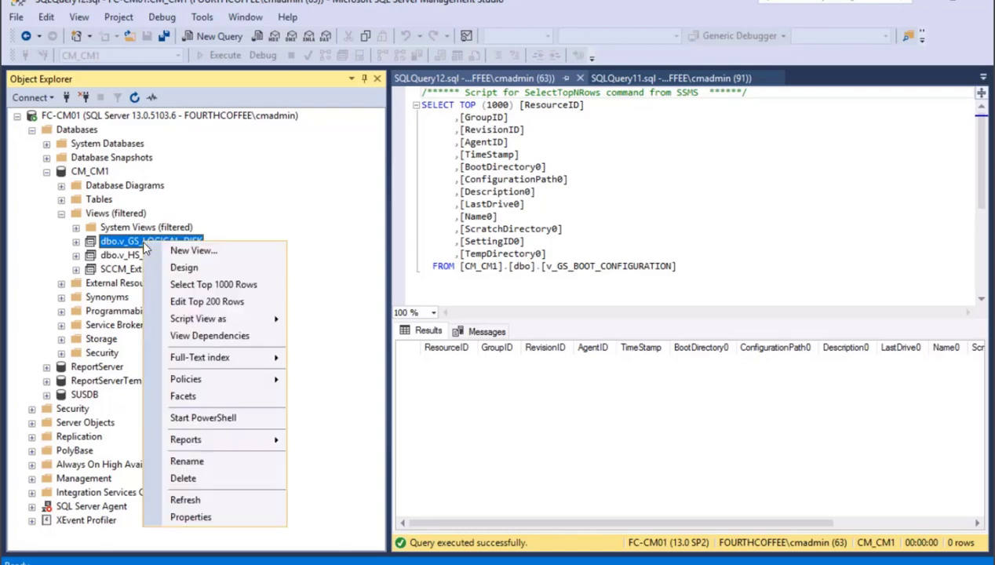
click(193, 285)
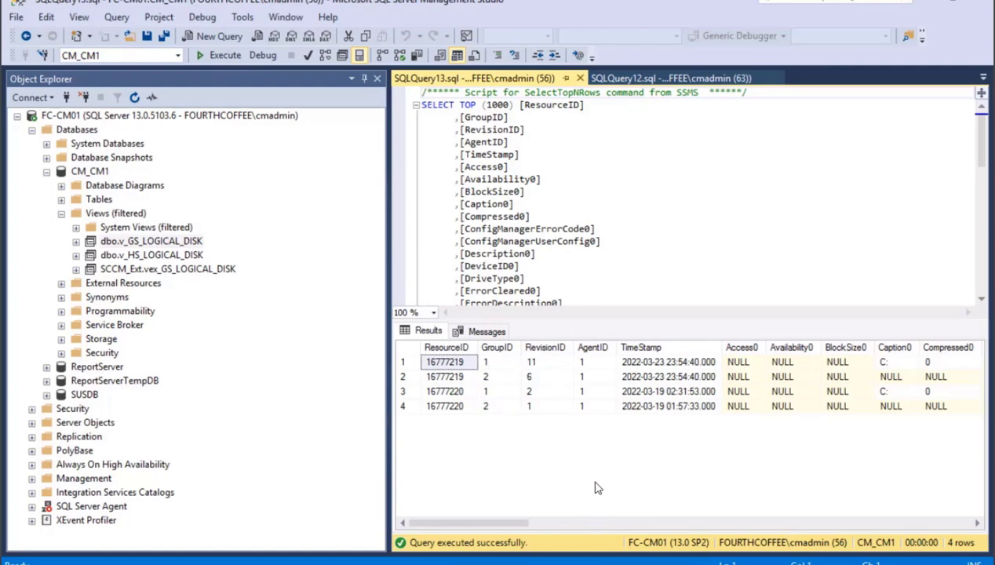
drag(498, 526, 564, 523)
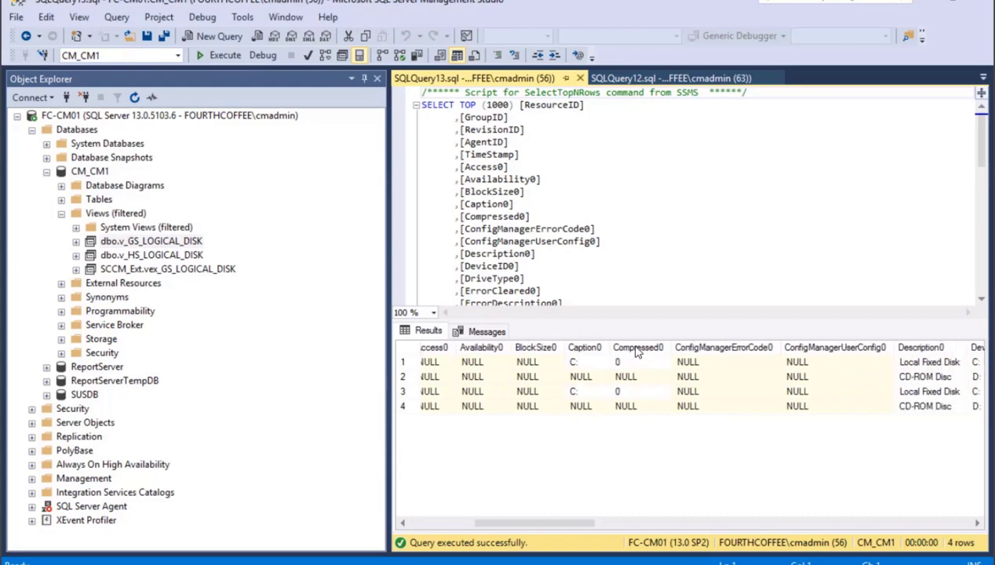
Compare the remaining columns of the Logical Disk query results with the captured hardware class list, and minimize the capture.
drag(566, 524, 594, 526)
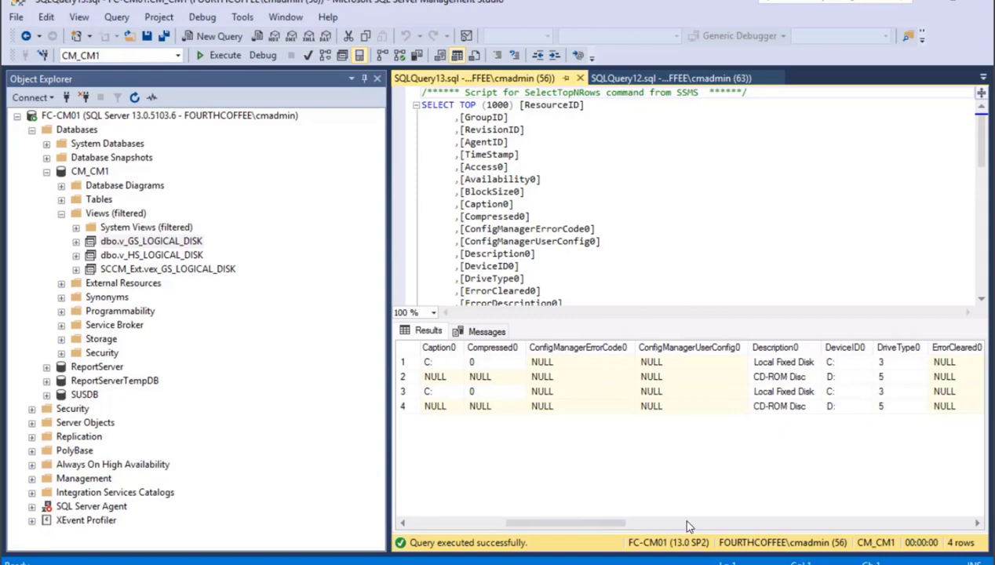
click(715, 524)
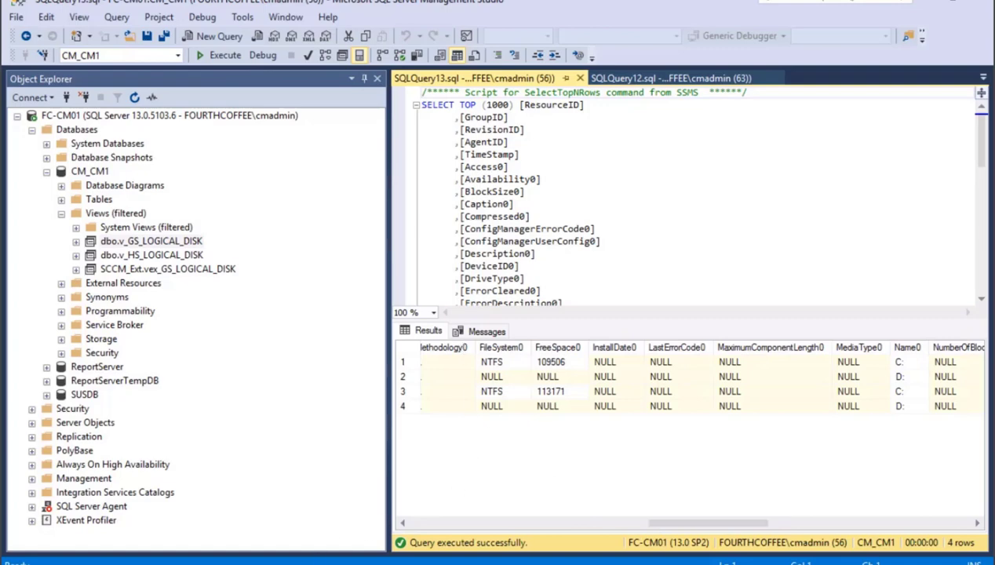
key(alt+Tab)
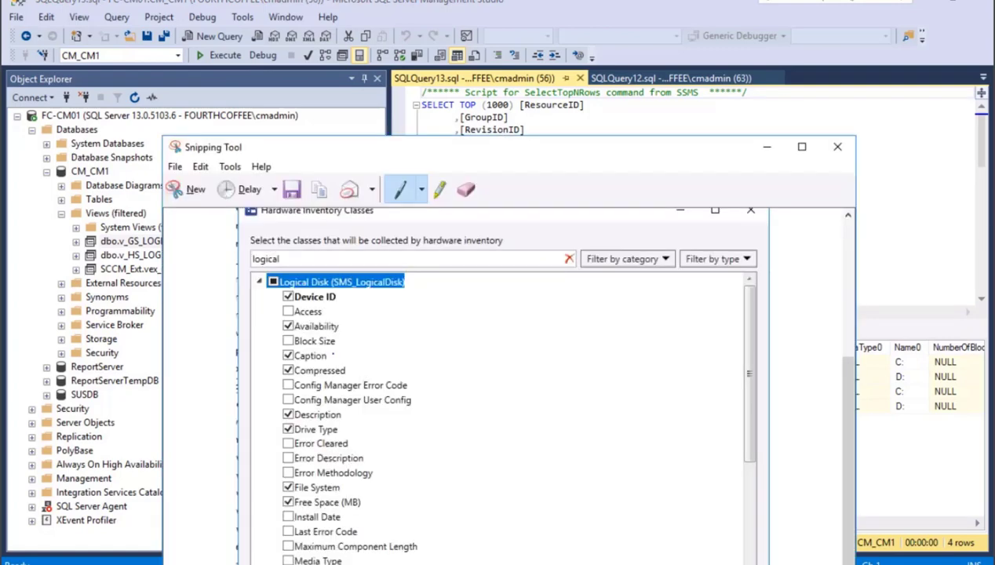
click(767, 146)
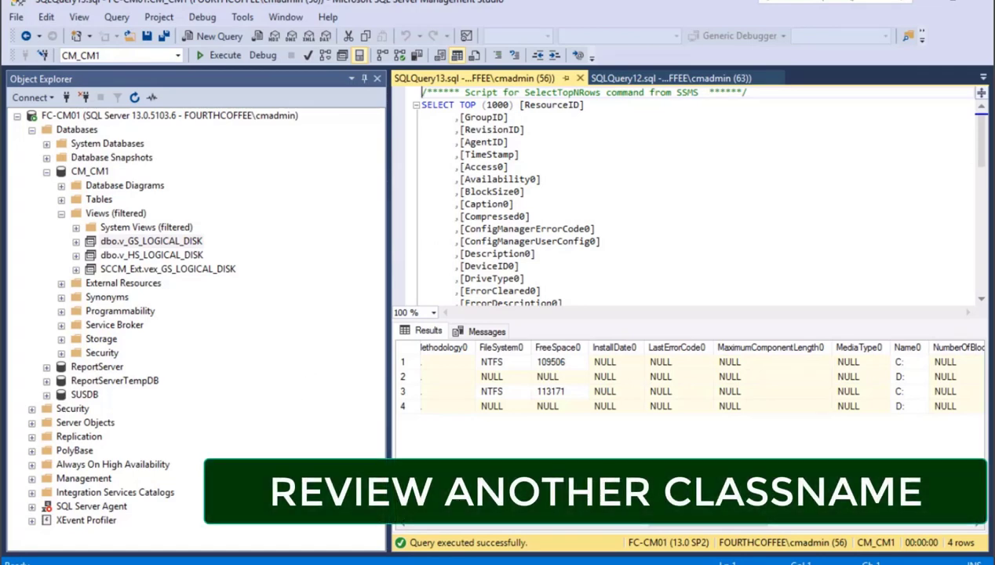
Close the Resource Explorer window showing Logical Disk and switch to the Configuration Manager console.
mouse_move(209, 562)
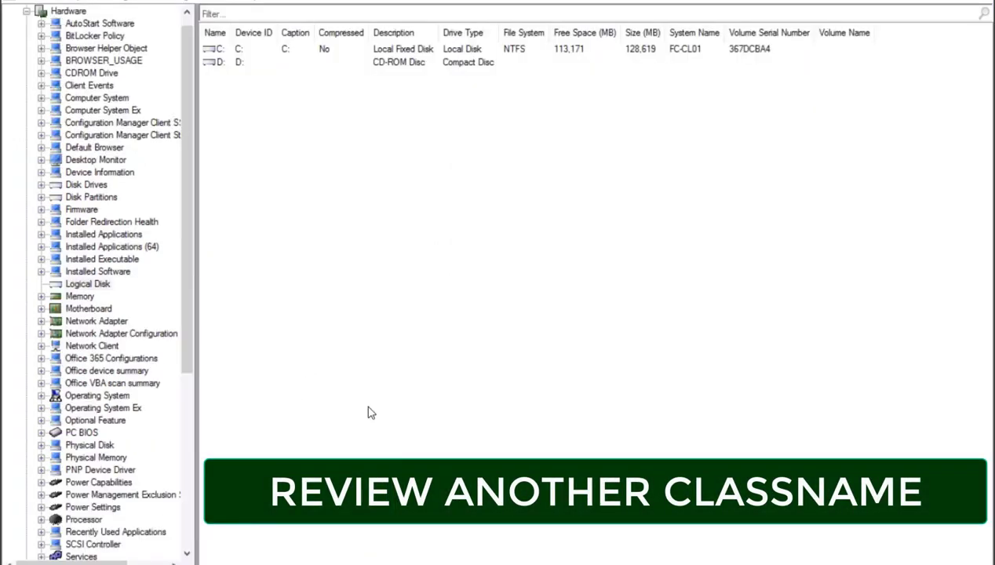
click(291, 531)
click(985, 3)
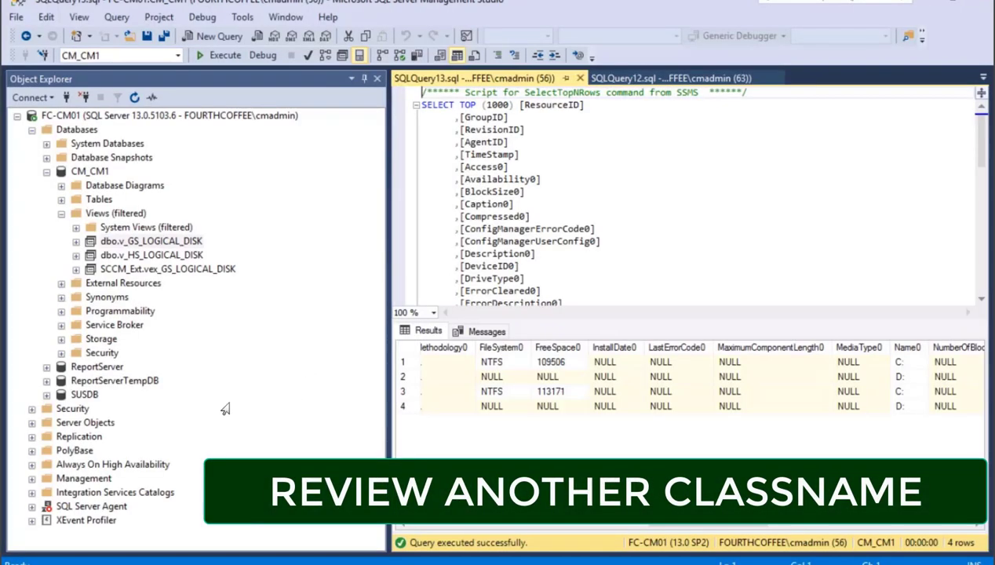
click(173, 502)
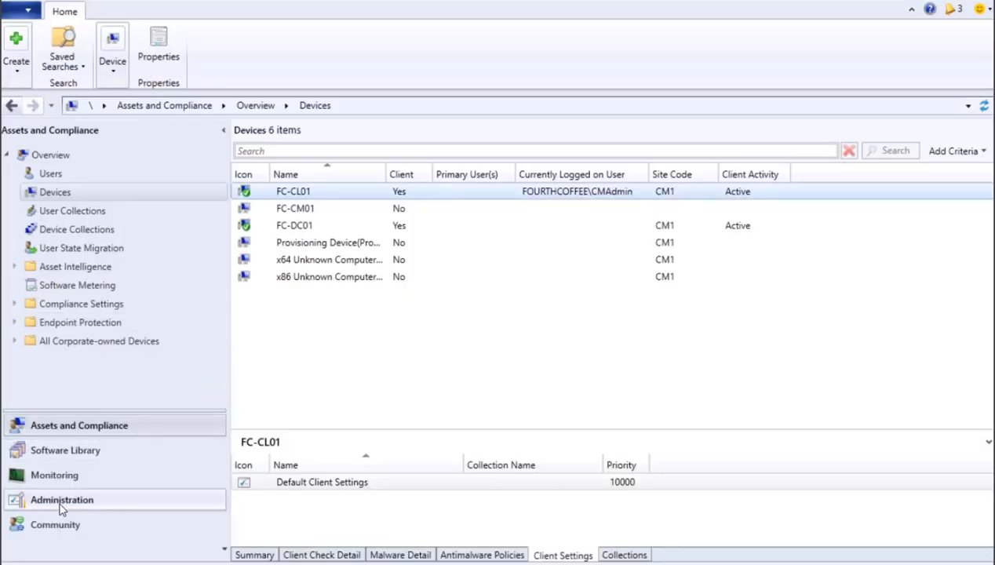
Open the hardware inventory class list of Default Client Settings in the Administration workspace.
click(62, 500)
right_click(304, 195)
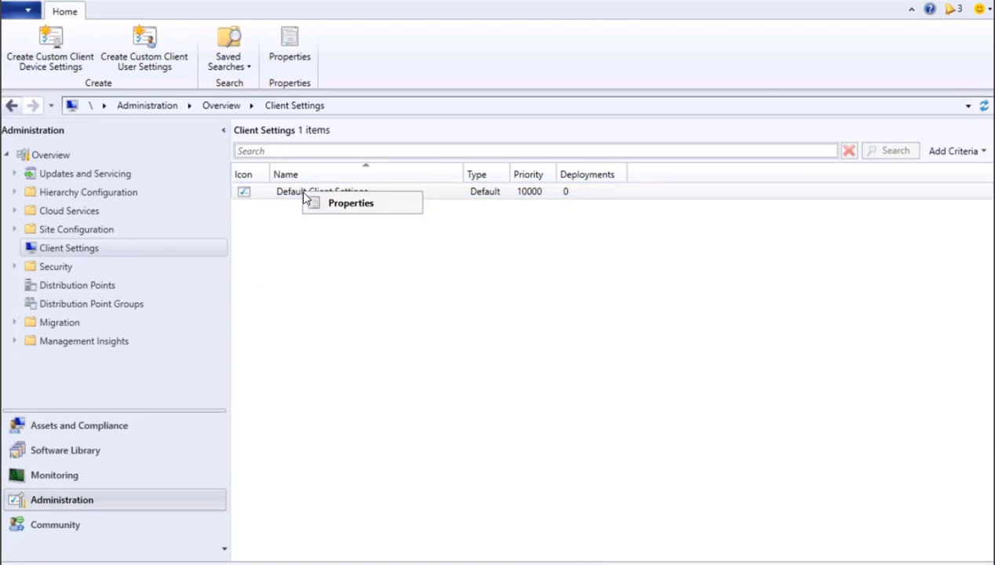
click(339, 204)
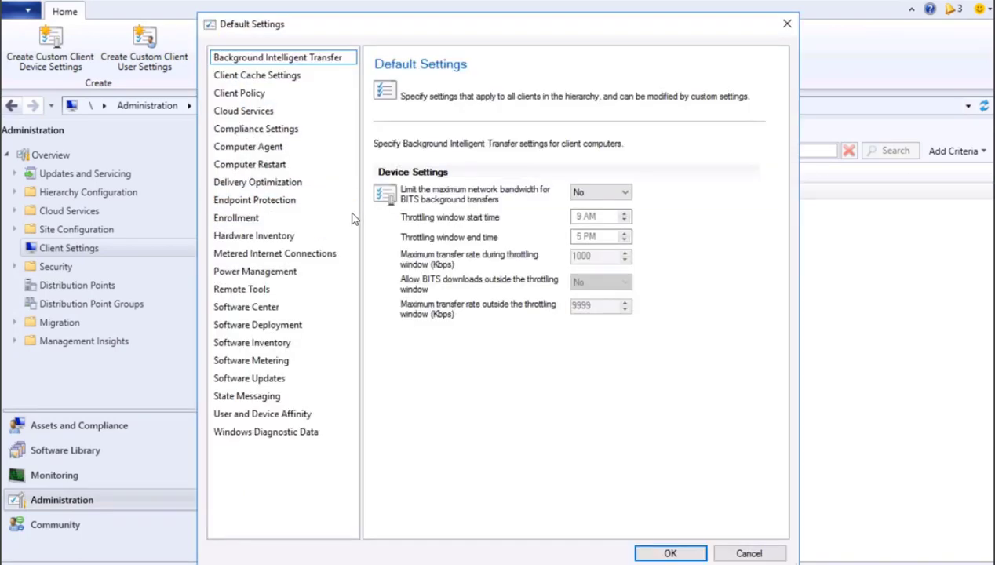
click(247, 235)
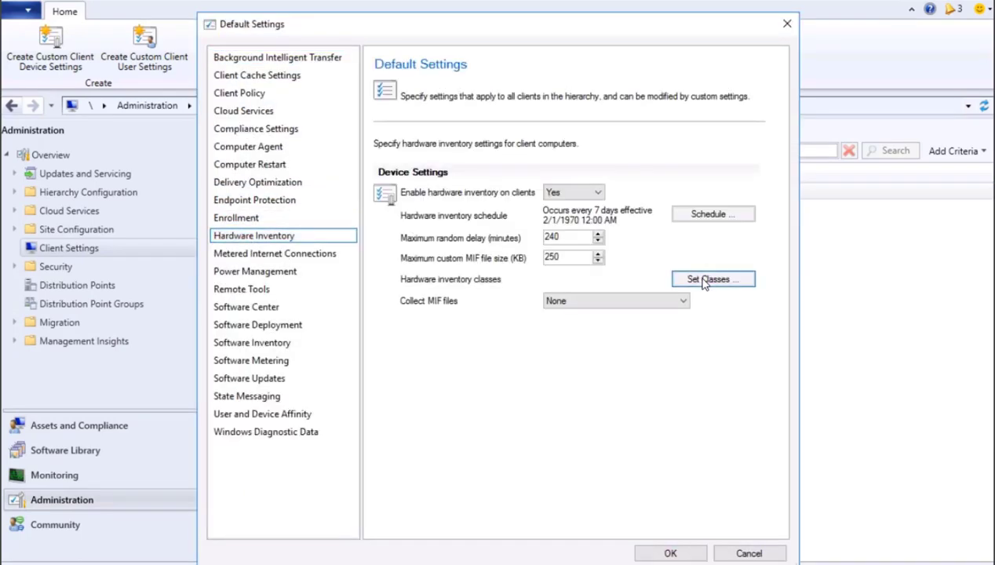
click(705, 278)
Filter the inventory classes by "boot", inspect the attributes of Boot Configuration (Win32_BootConfiguration), and leave the client settings without saving.
click(300, 110)
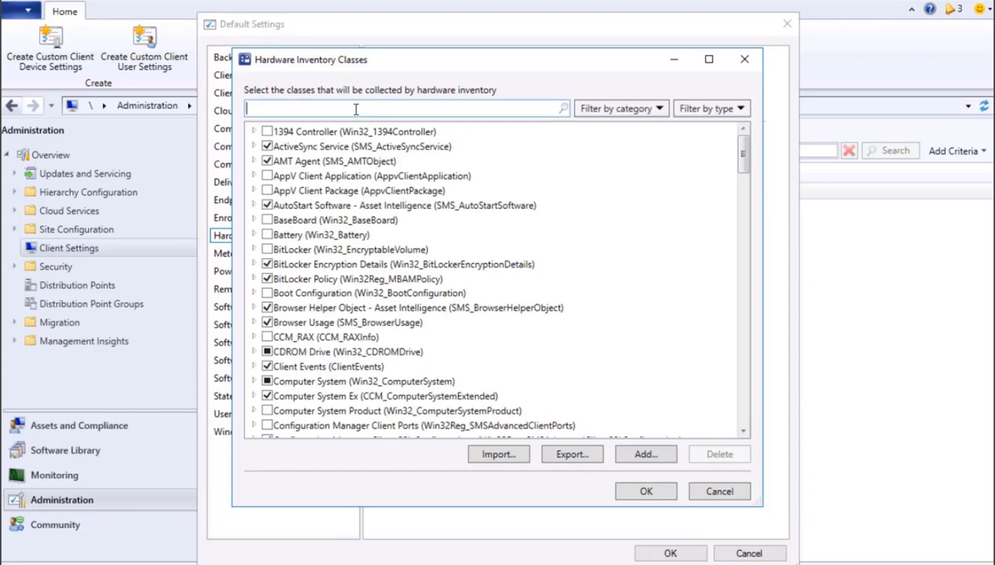
text(boot)
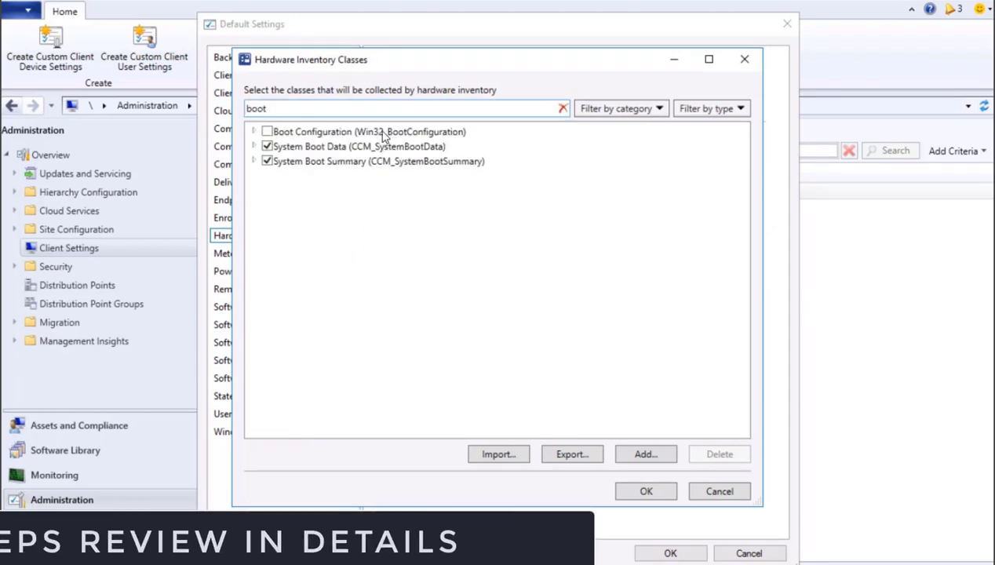
click(253, 132)
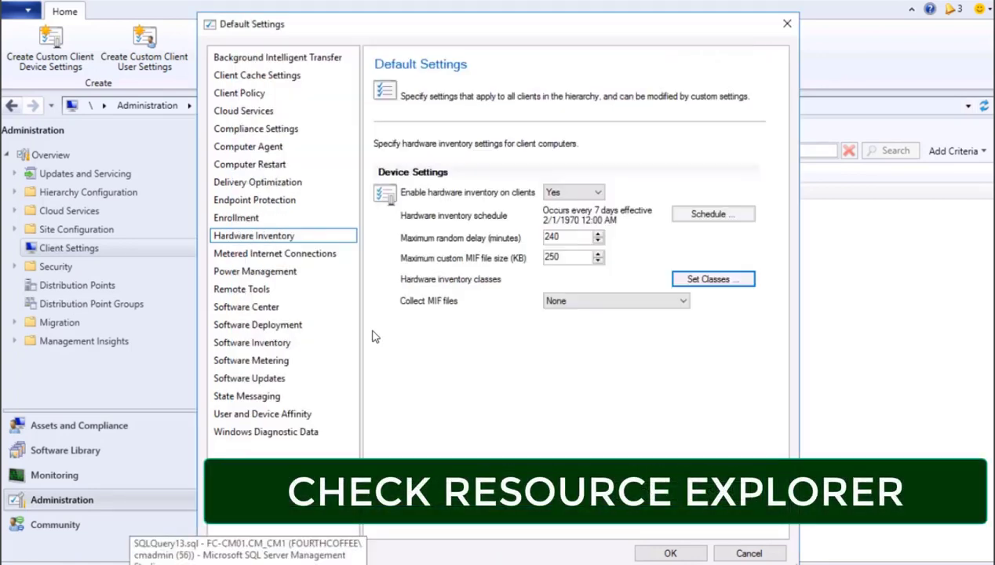
key(Escape)
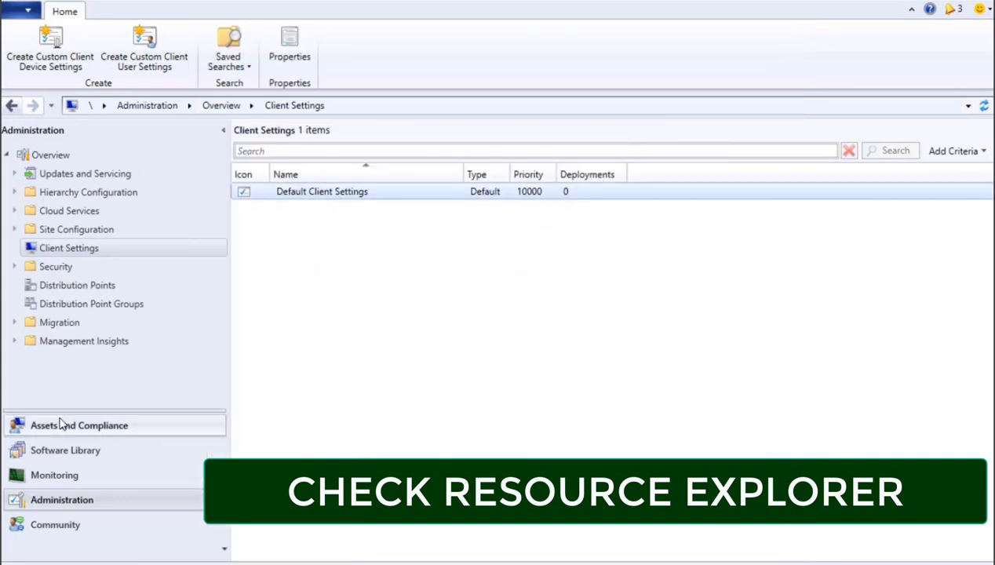
Start Resource Explorer for the FC-CL01 device and filter its hardware classes by "boot".
click(78, 426)
click(293, 196)
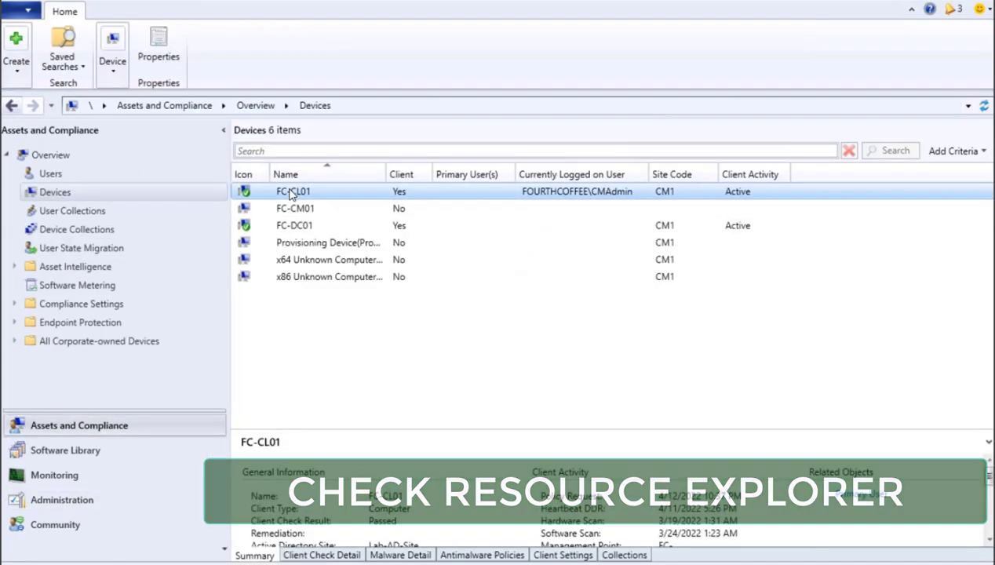
right_click(293, 196)
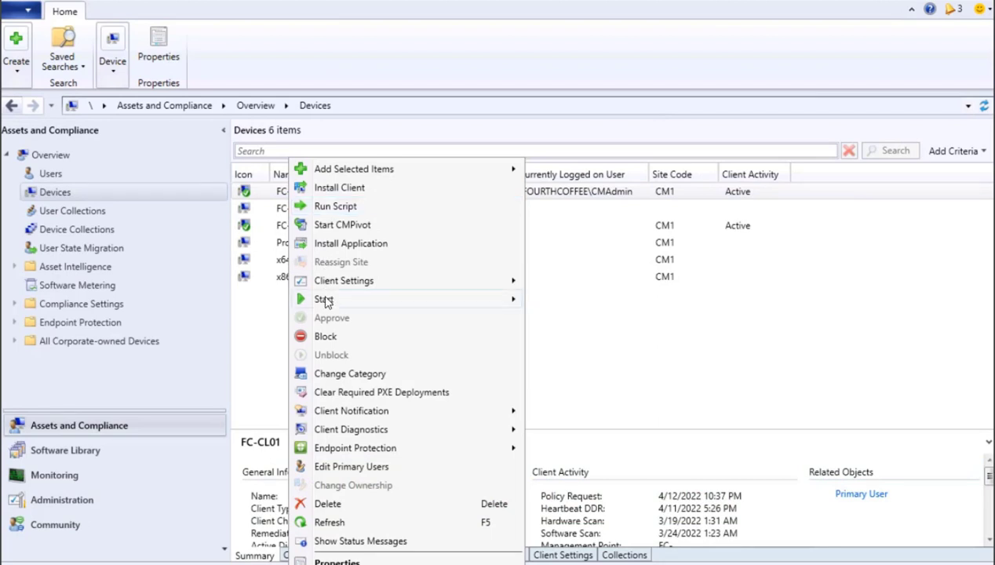
mouse_move(326, 300)
click(556, 301)
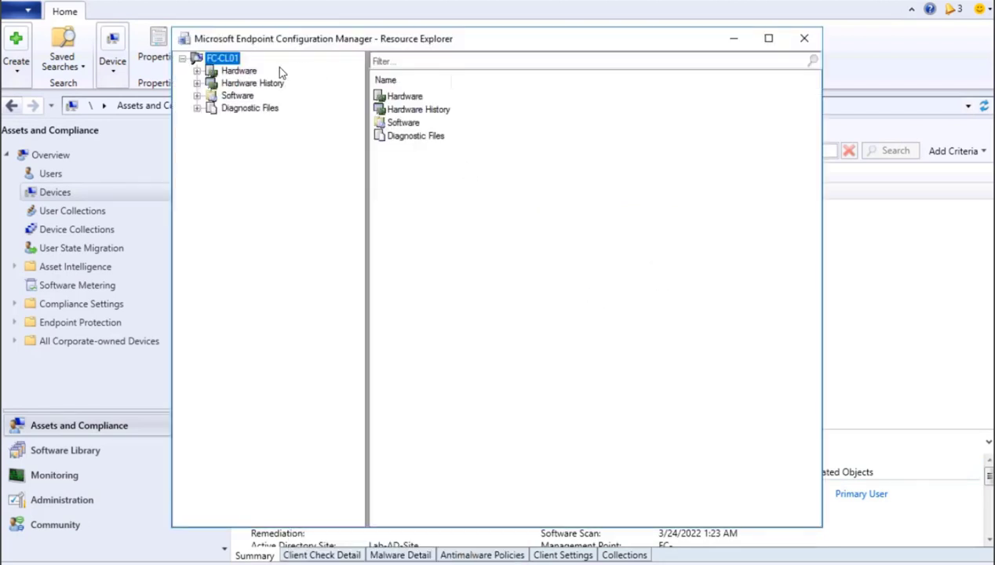
click(240, 71)
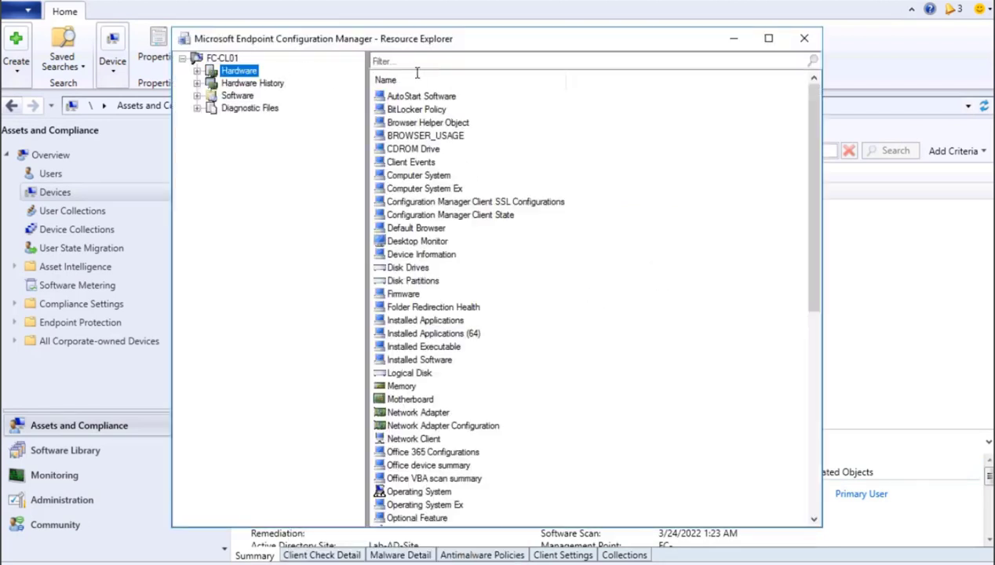
text(b)
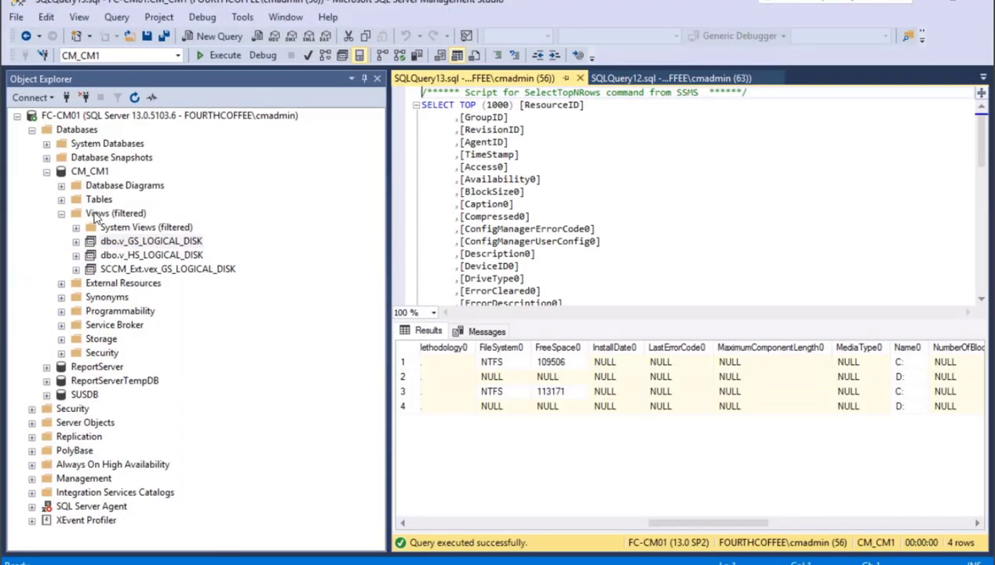
In SQL Server Management Studio, remove the filter on the CM_CM1 views and filter them to names containing "boot".
right_click(97, 214)
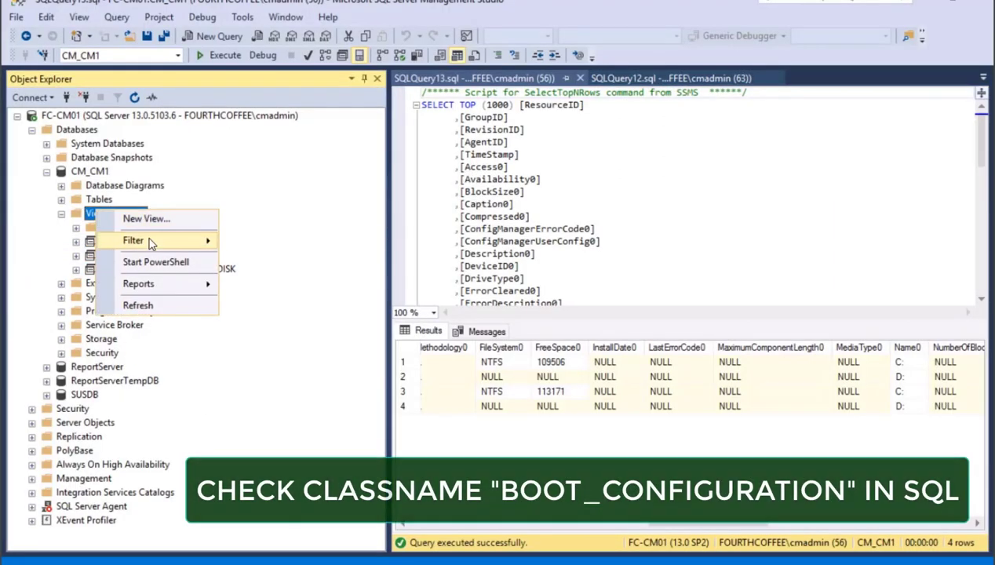
mouse_move(151, 244)
click(267, 244)
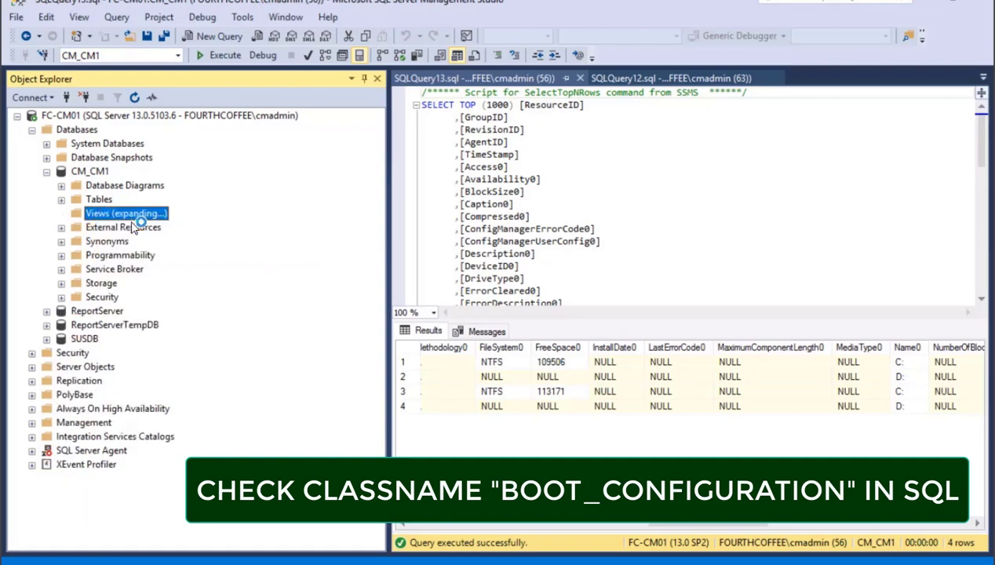
right_click(103, 119)
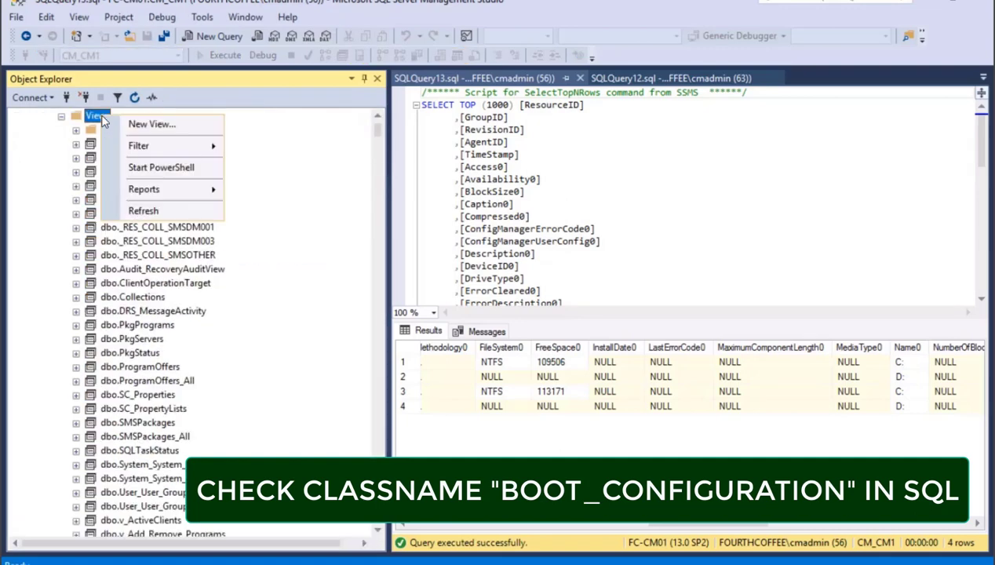
mouse_move(141, 147)
click(269, 168)
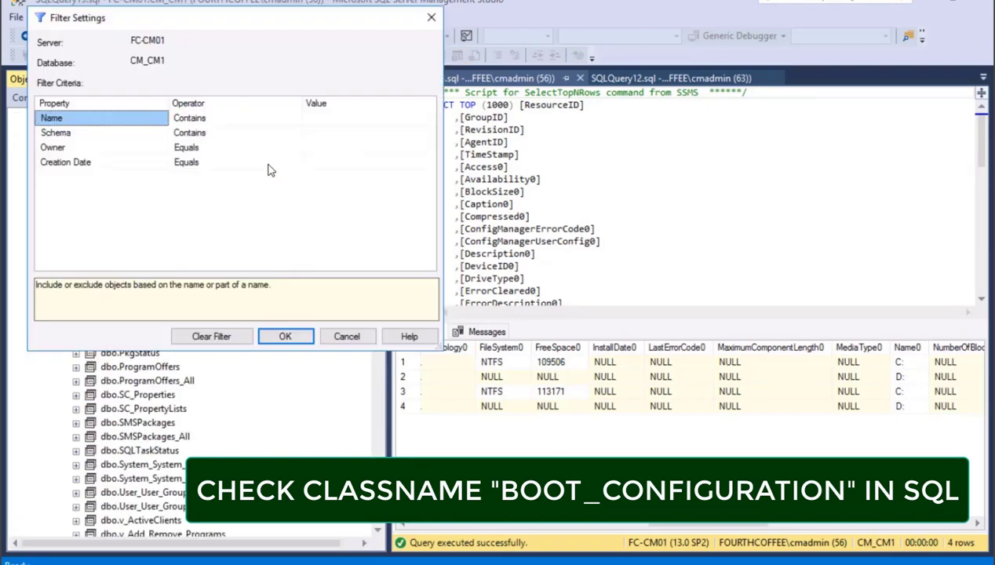
click(320, 118)
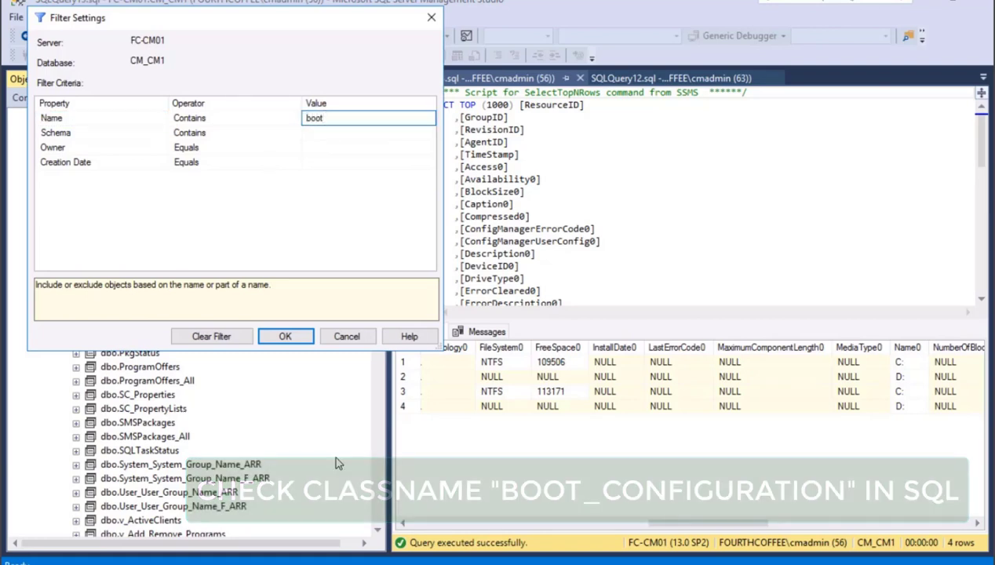
click(285, 336)
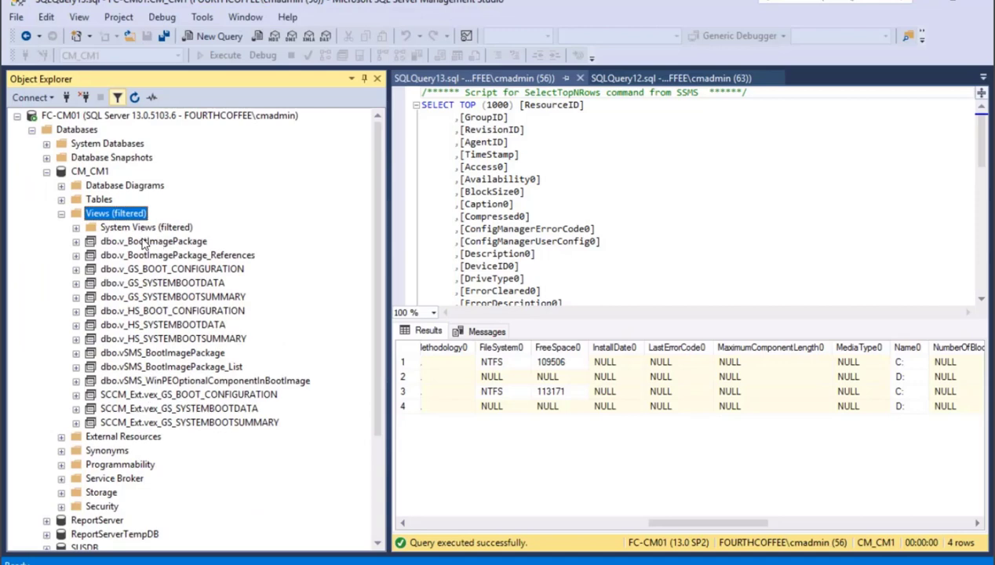
Select the top 1000 rows of the dbo.v_GS_BOOT_CONFIGURATION view and examine the result columns.
click(177, 269)
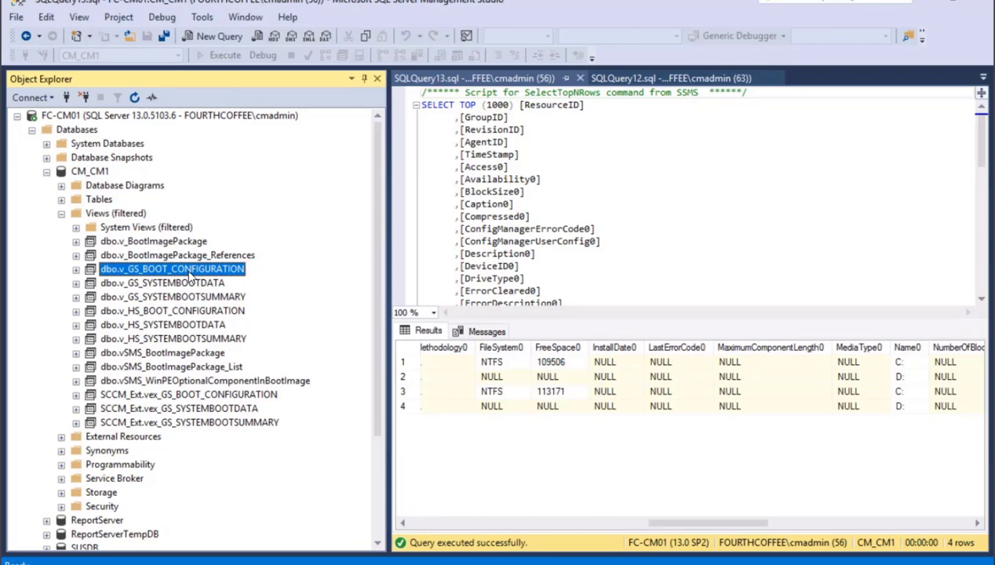
right_click(189, 275)
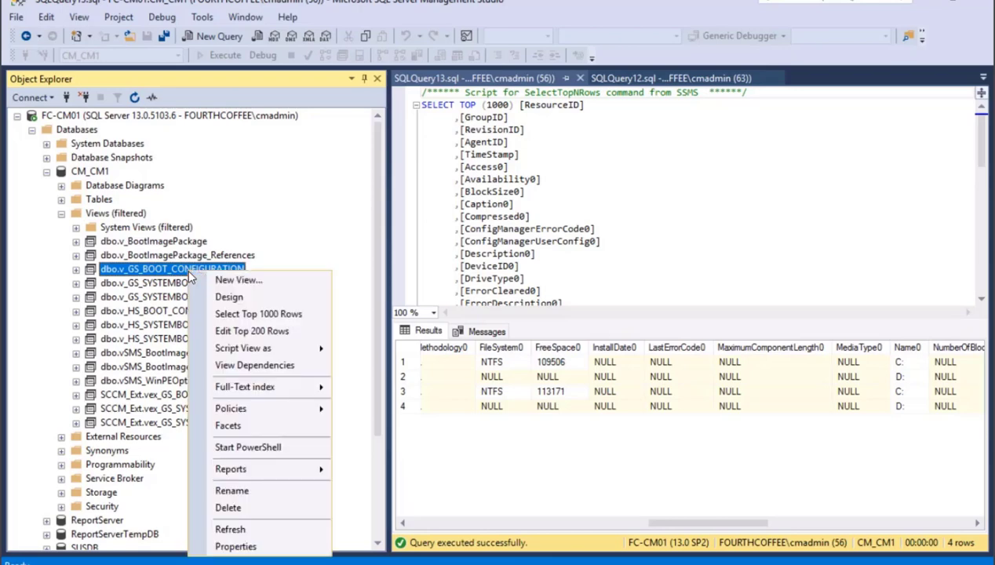
click(233, 315)
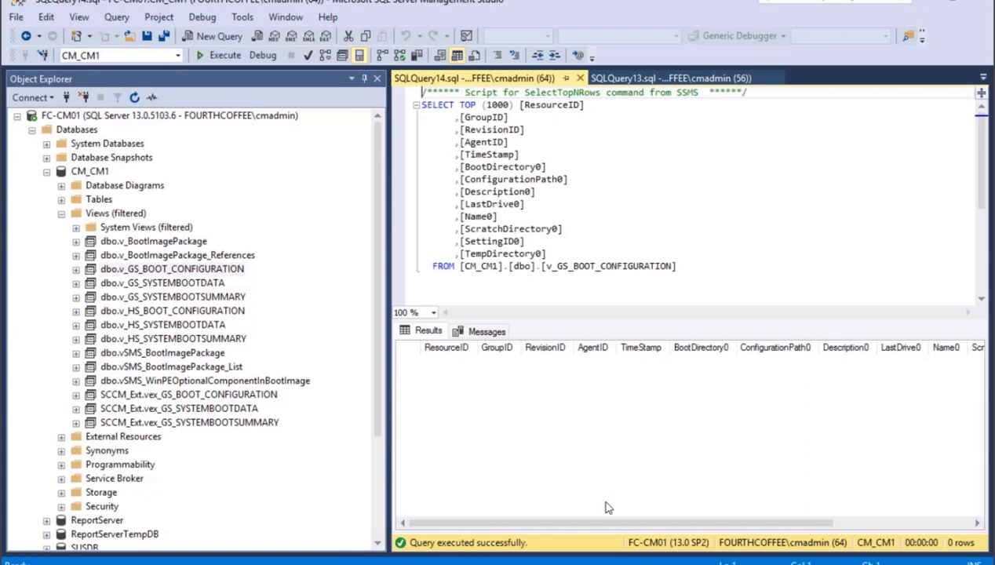
drag(484, 530, 620, 526)
click(500, 522)
Recheck the "boot" filter results in Resource Explorer for FC-CL01 and close that window.
mouse_move(210, 563)
click(276, 537)
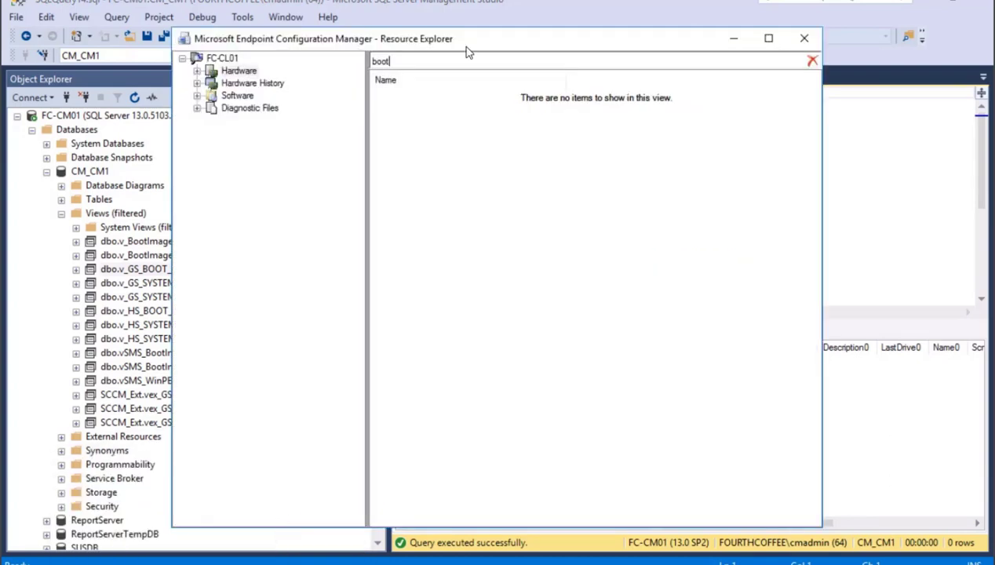
click(804, 37)
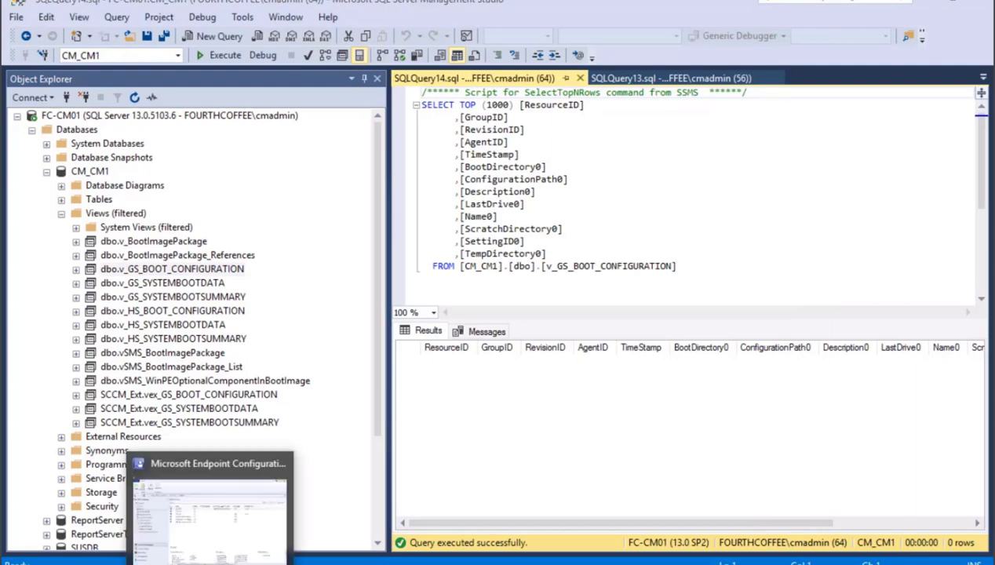
Switch to the Configuration Manager console and select Default Client Settings in the Administration workspace.
click(210, 542)
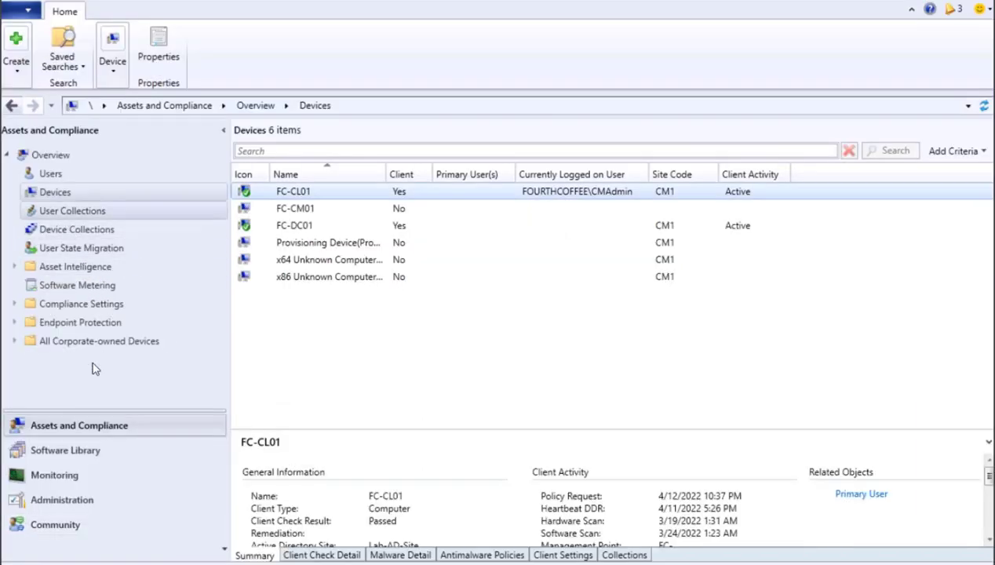
click(49, 506)
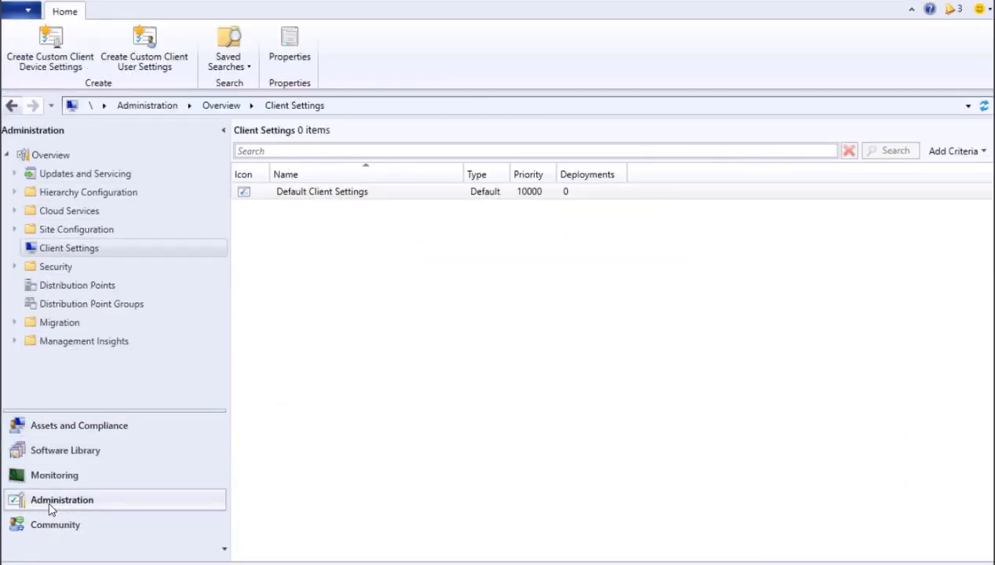
click(298, 196)
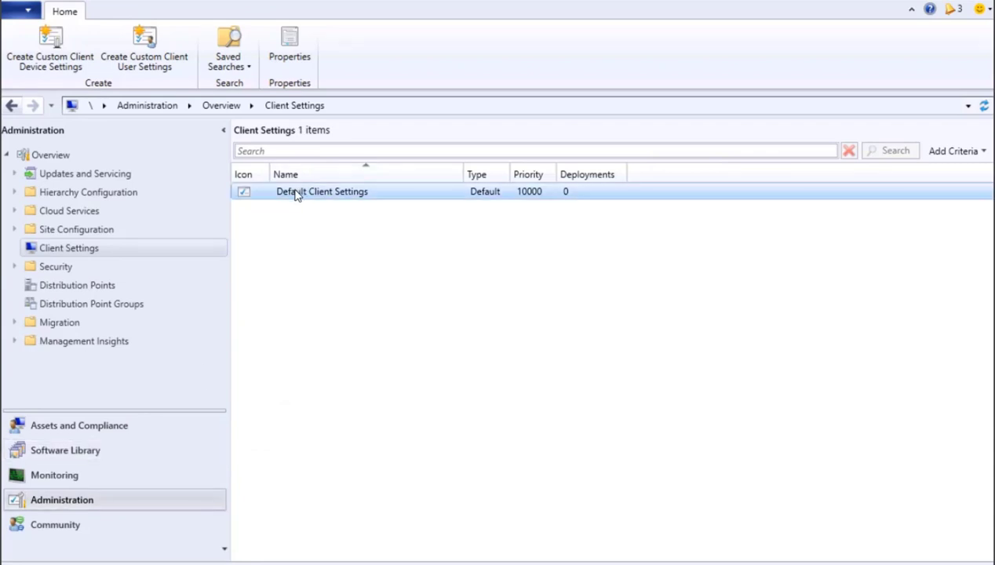
right_click(296, 196)
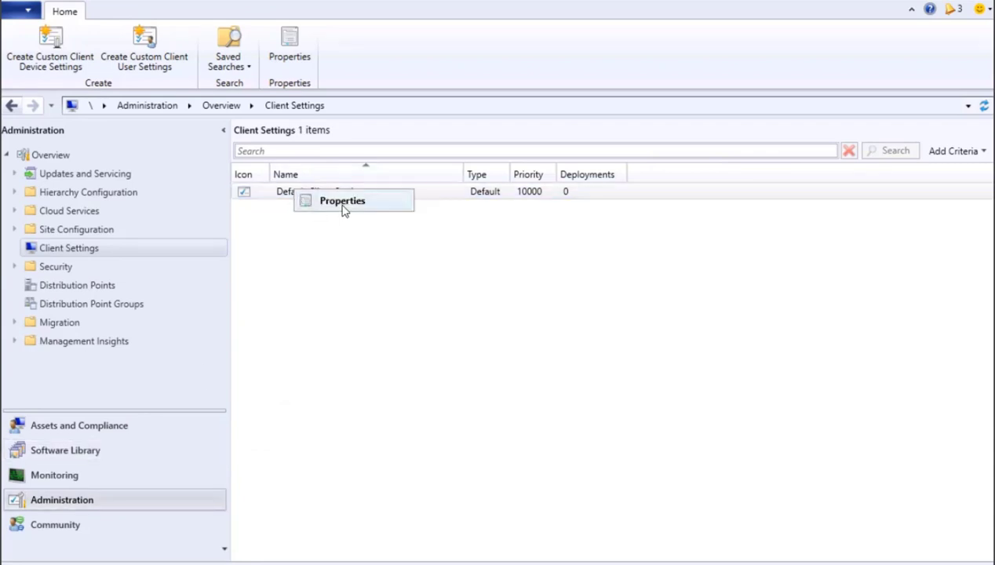
click(292, 198)
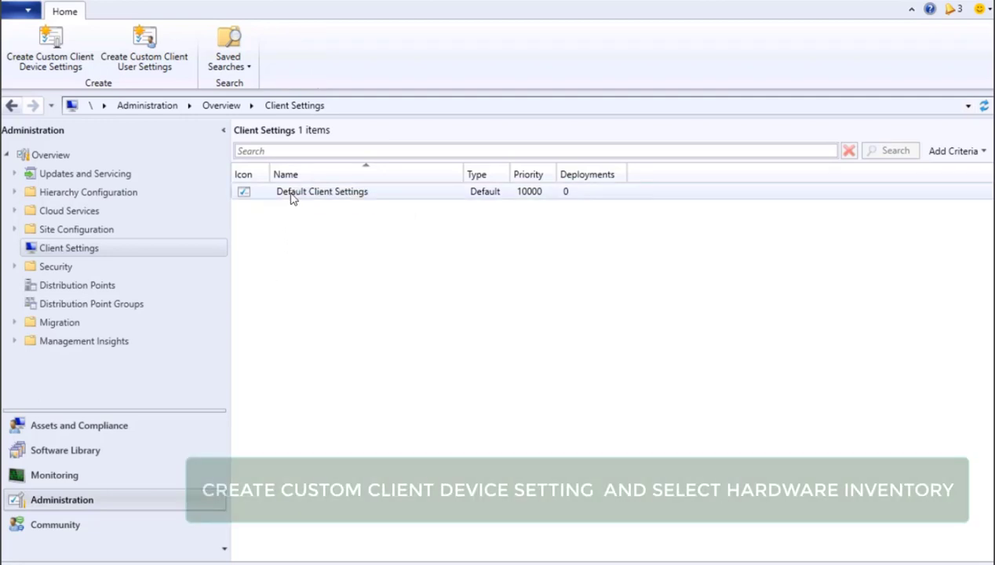
Create custom client device settings named "Custom HW Inventory" with the same text as description, including only the Hardware Inventory settings.
click(292, 198)
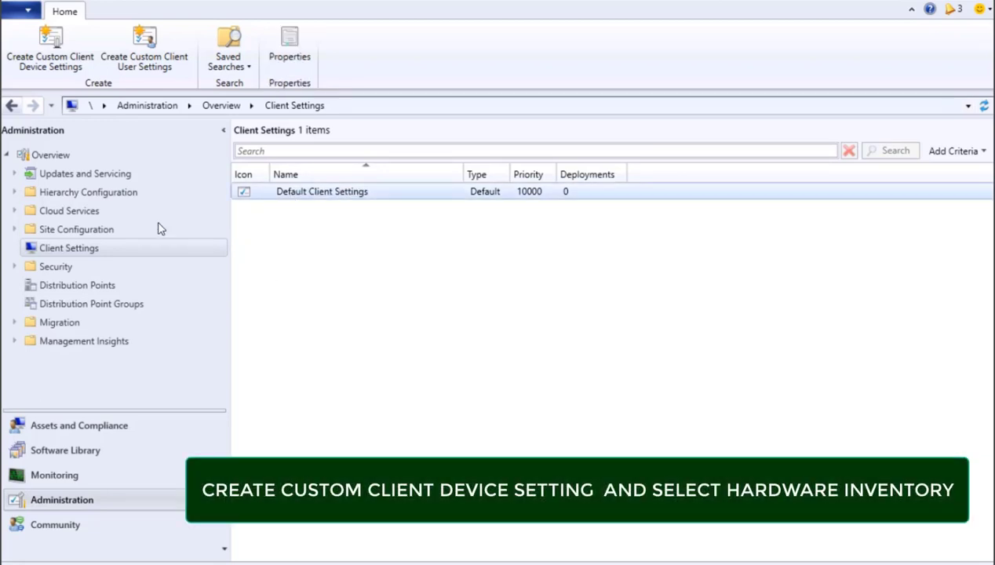
click(45, 251)
right_click(45, 251)
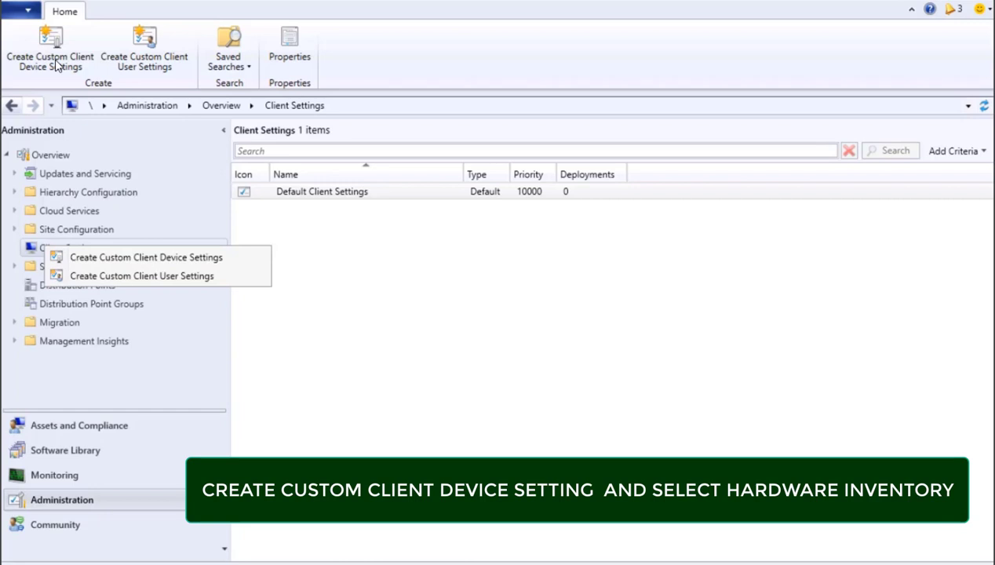
click(480, 353)
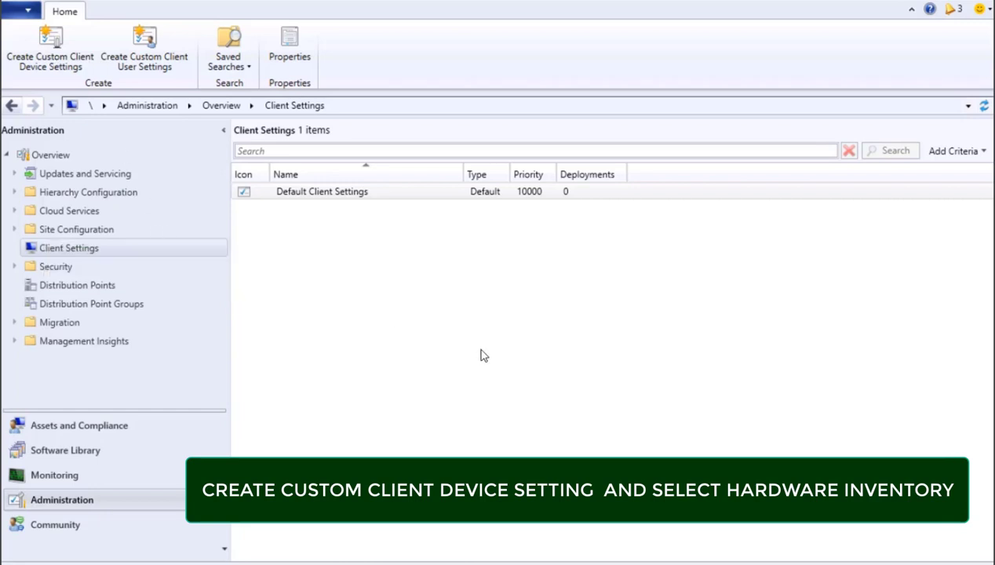
click(471, 140)
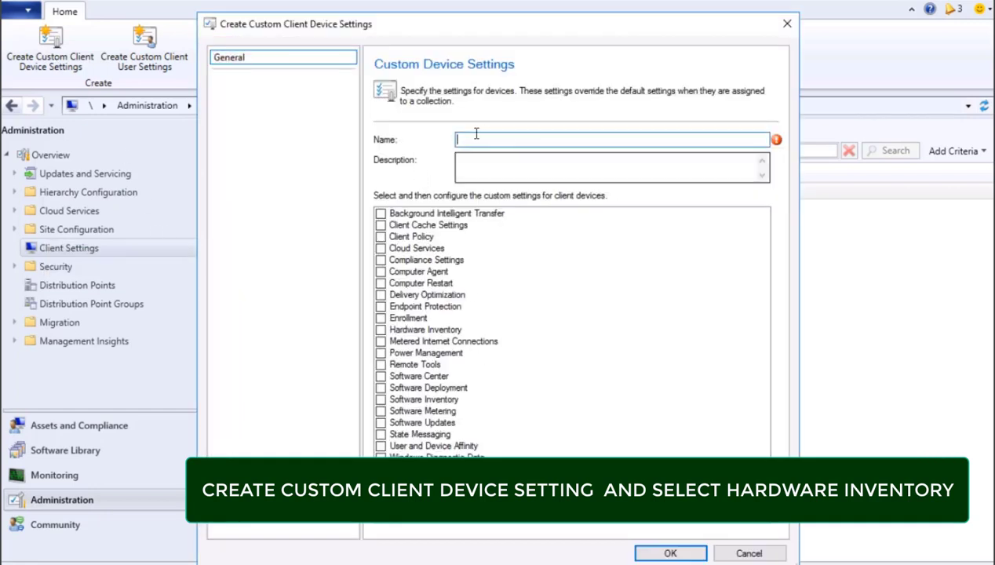
text(Custom HW Inventory)
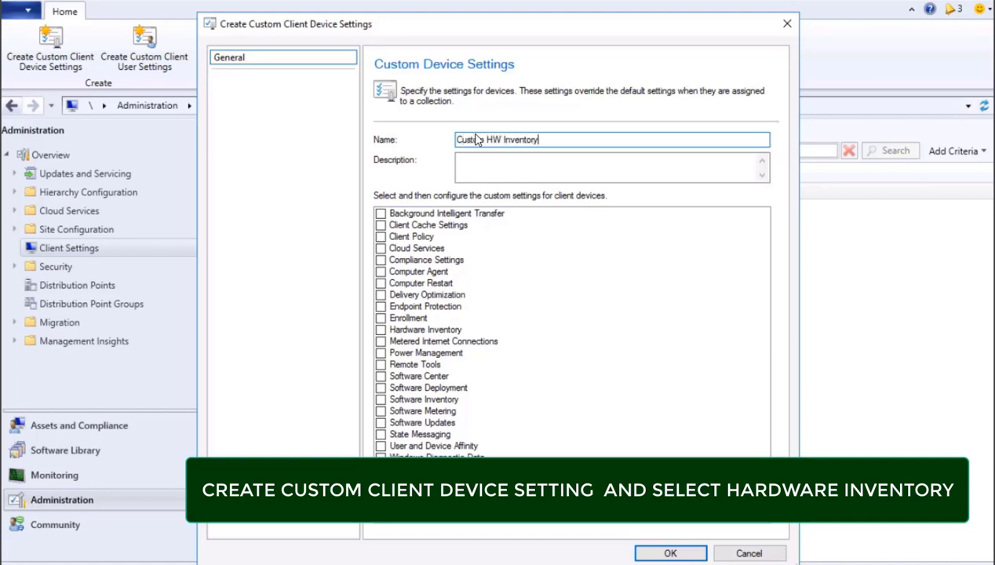
key(ctrl+a)
key(ctrl+c)
click(672, 162)
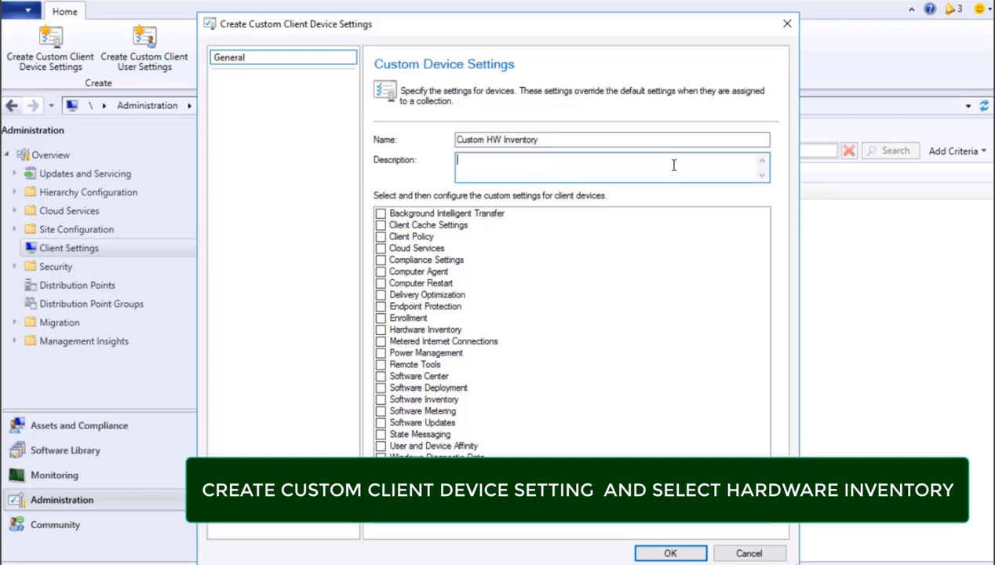
key(ctrl+v)
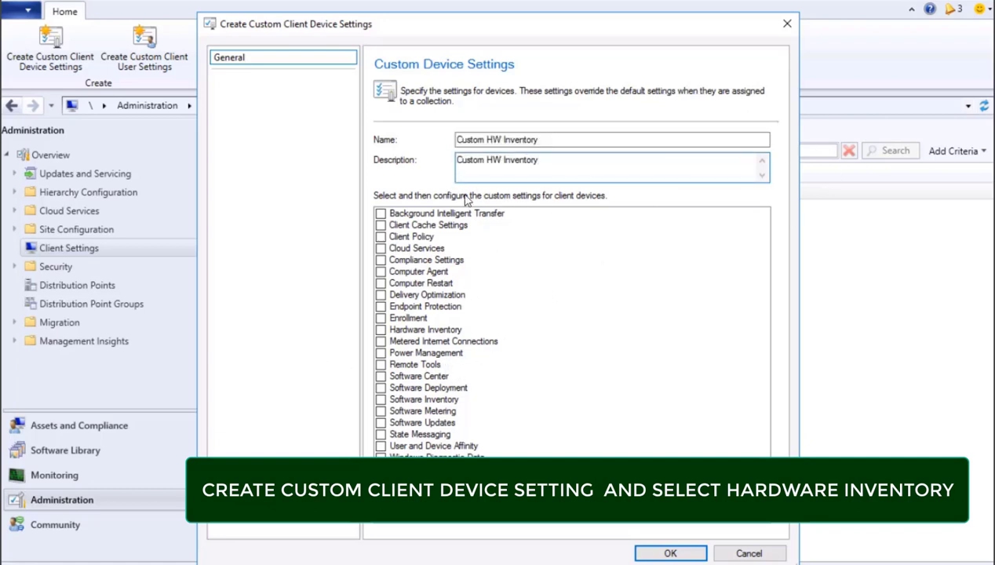
click(381, 330)
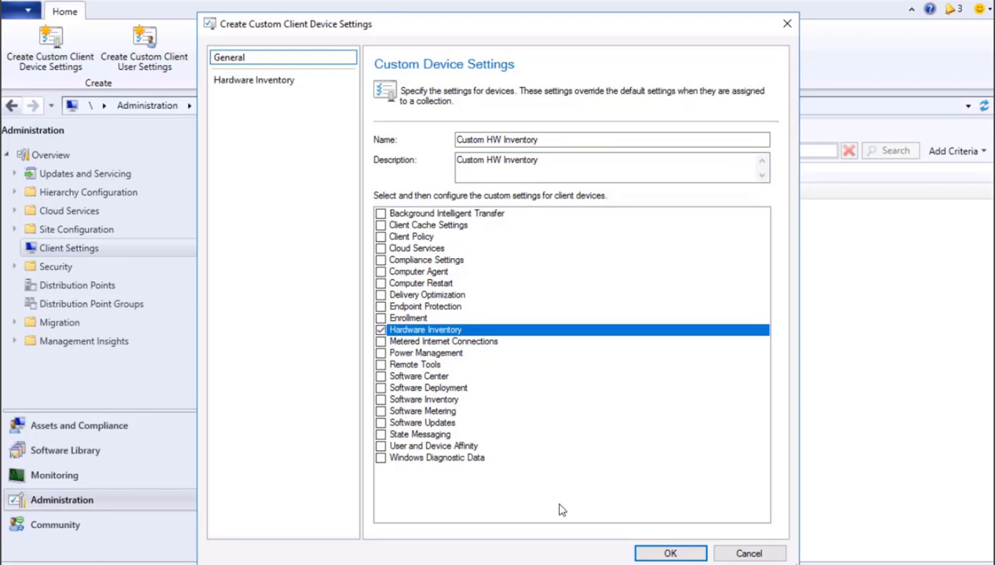
click(657, 549)
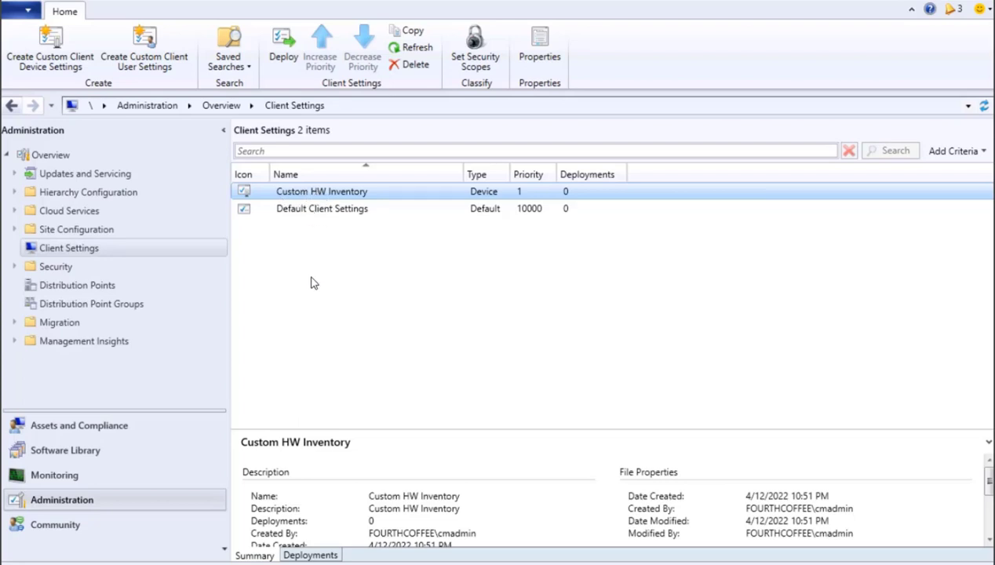
In the Custom HW Inventory properties, search the hardware inventory classes for "boot", enable Boot Configuration (Win32_BootConfiguration), and save the settings.
right_click(314, 197)
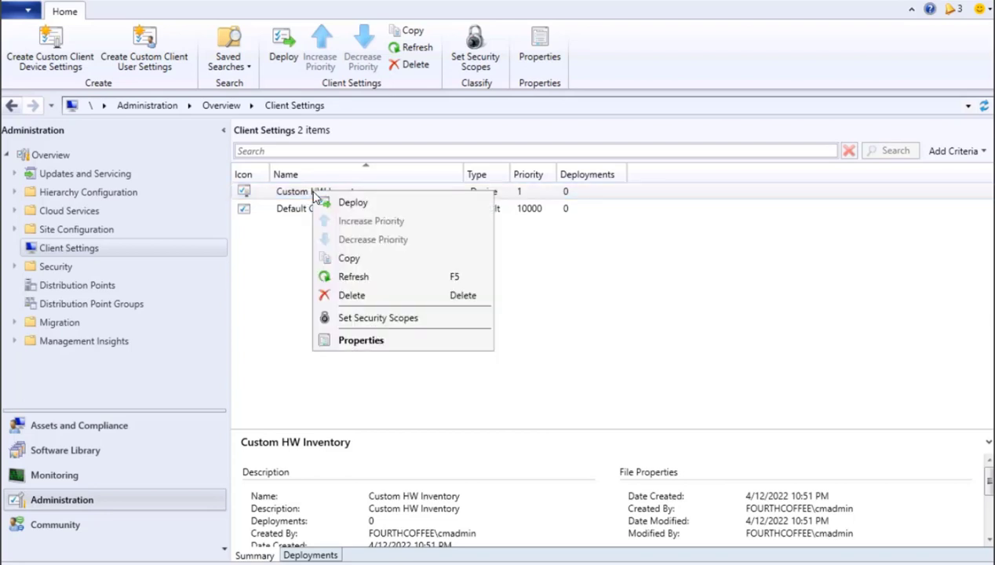
click(372, 345)
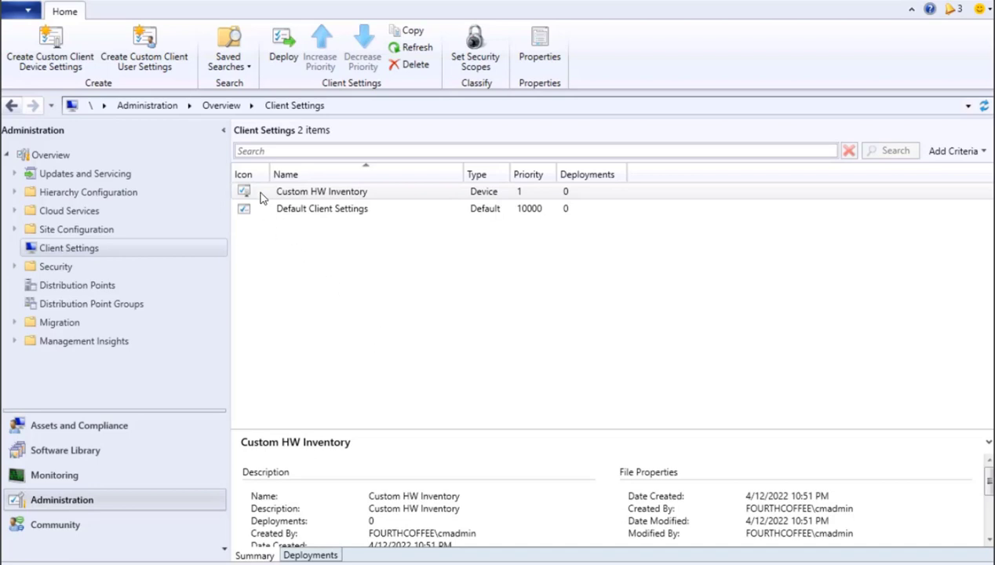
click(261, 82)
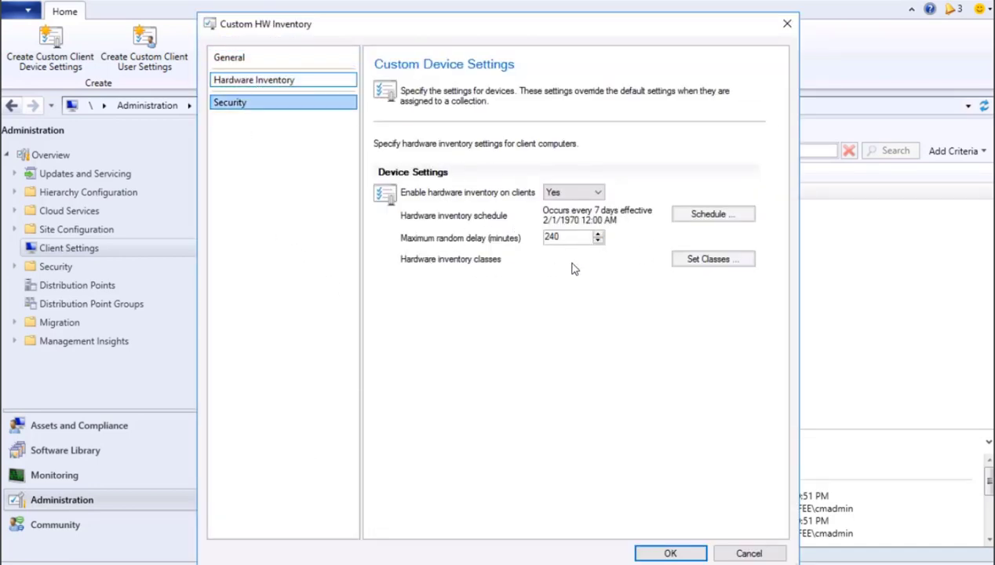
click(710, 262)
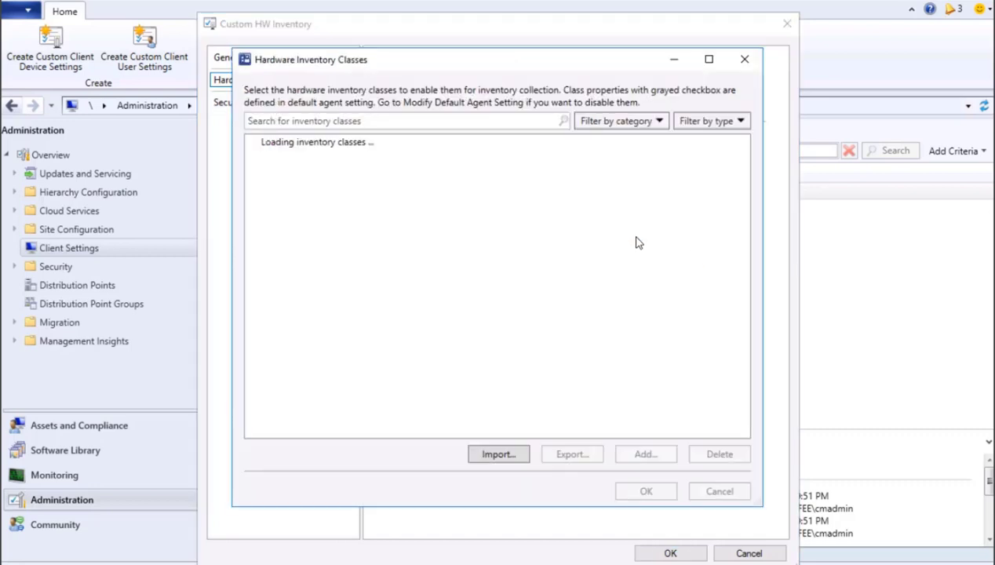
click(294, 120)
text(b)
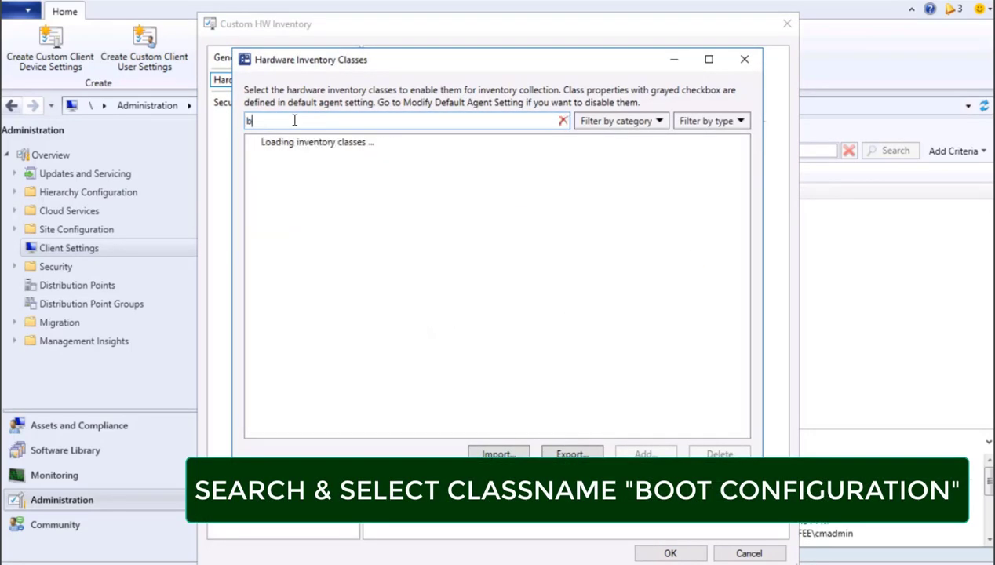
text(oot)
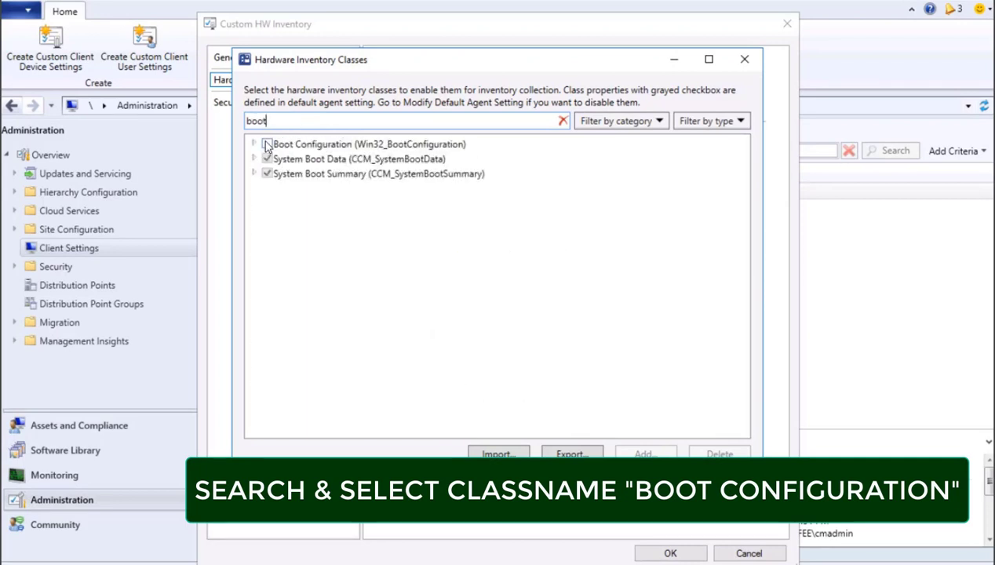
click(267, 145)
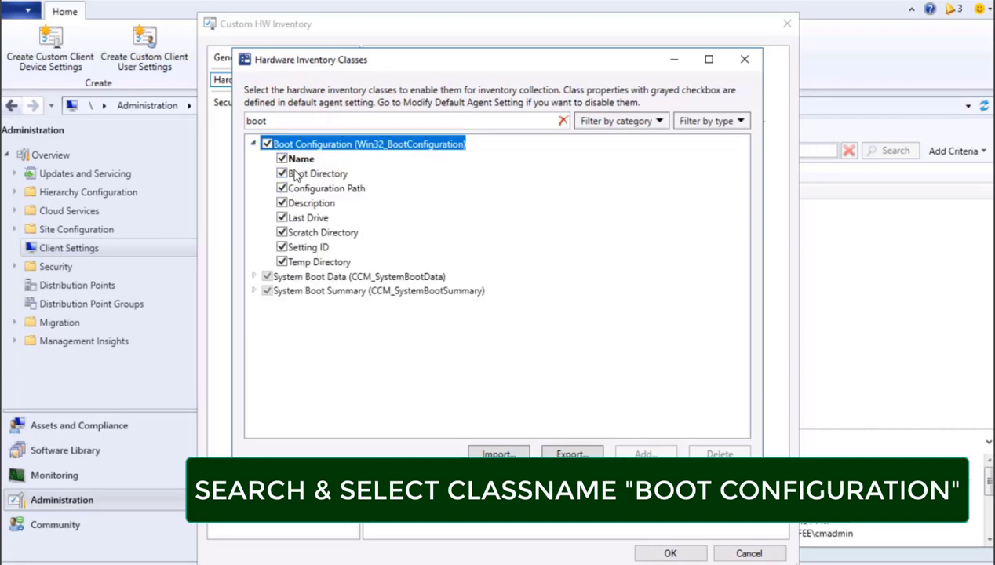
click(646, 492)
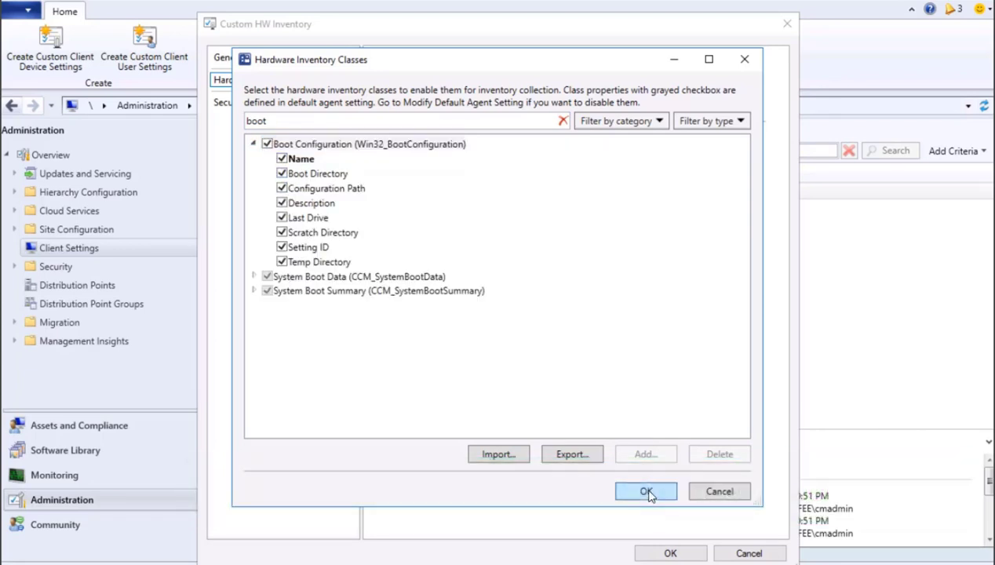
click(669, 553)
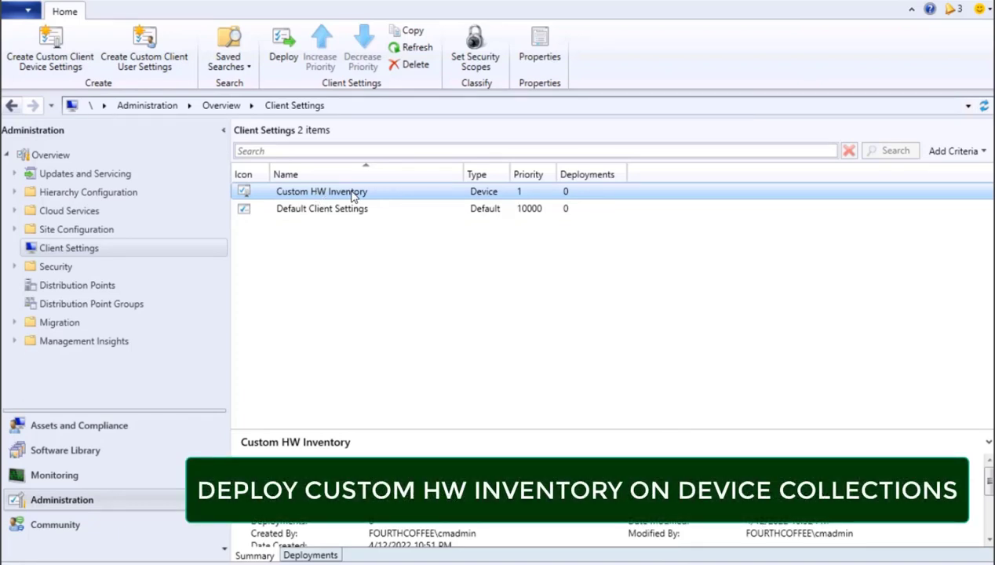
Deploy the Custom HW Inventory client settings to the All Desktop and Server Clients device collection.
right_click(325, 199)
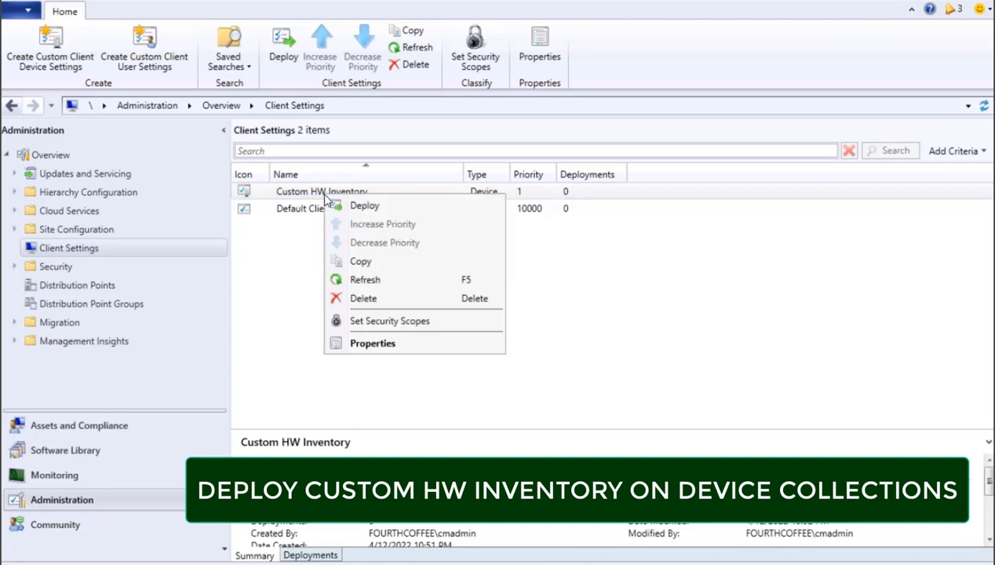
click(364, 206)
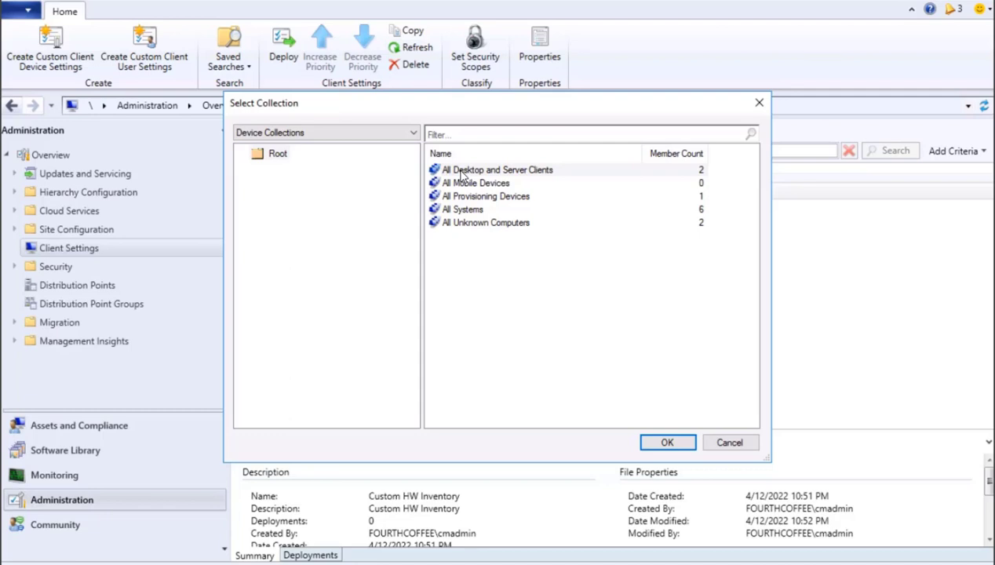
click(461, 174)
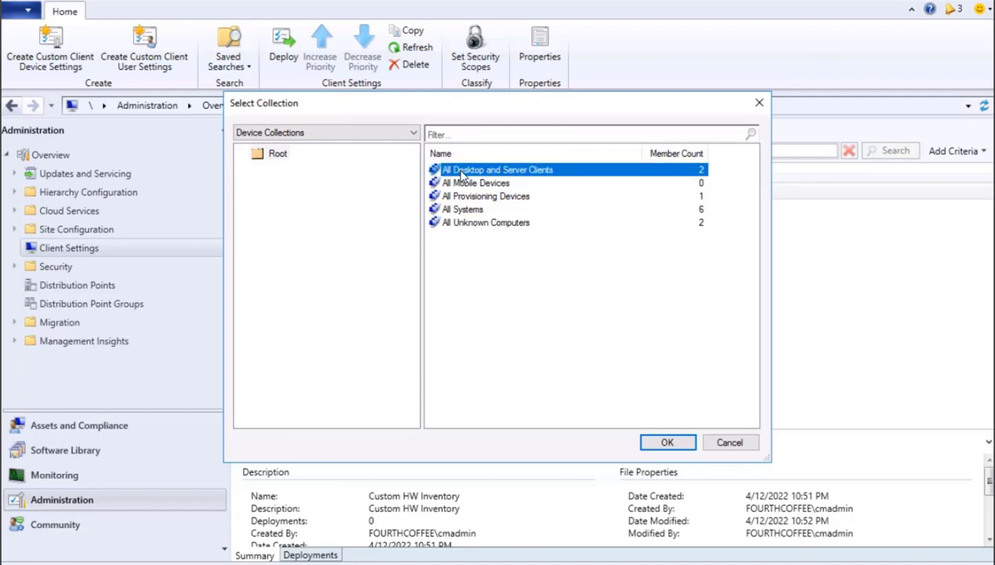
click(666, 443)
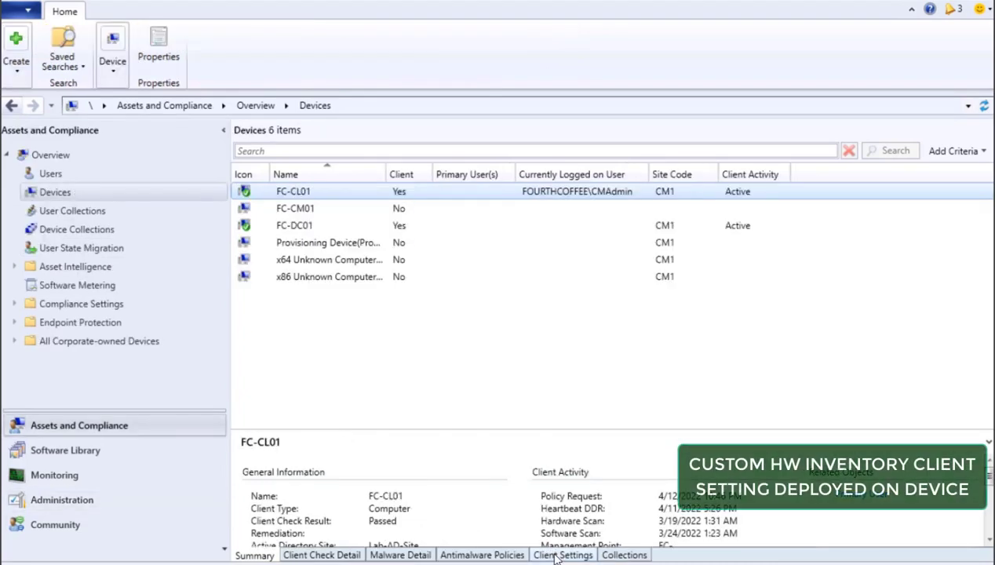
Check the client settings assigned to device FC-CL01 and notify that client to download computer policy.
click(560, 554)
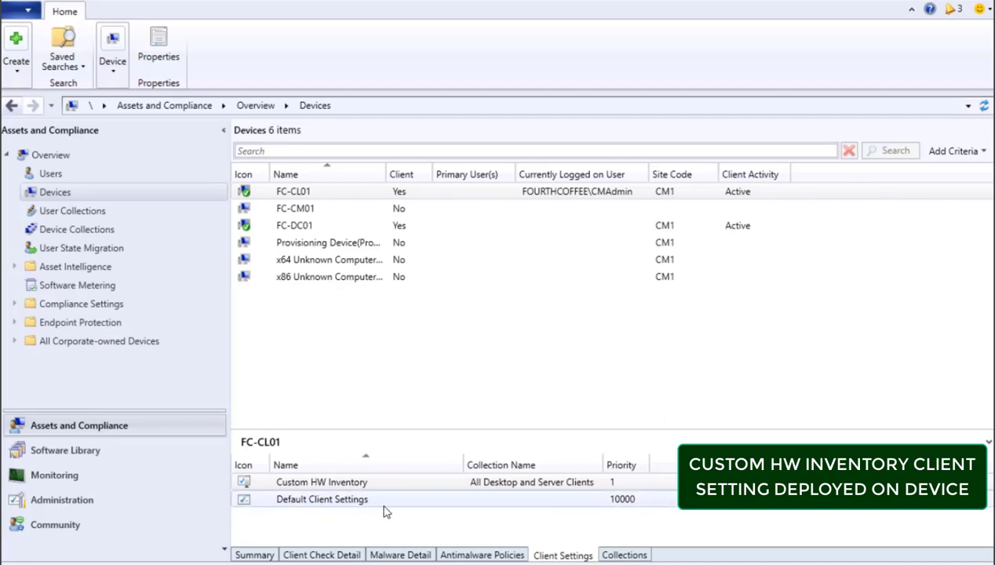
click(297, 483)
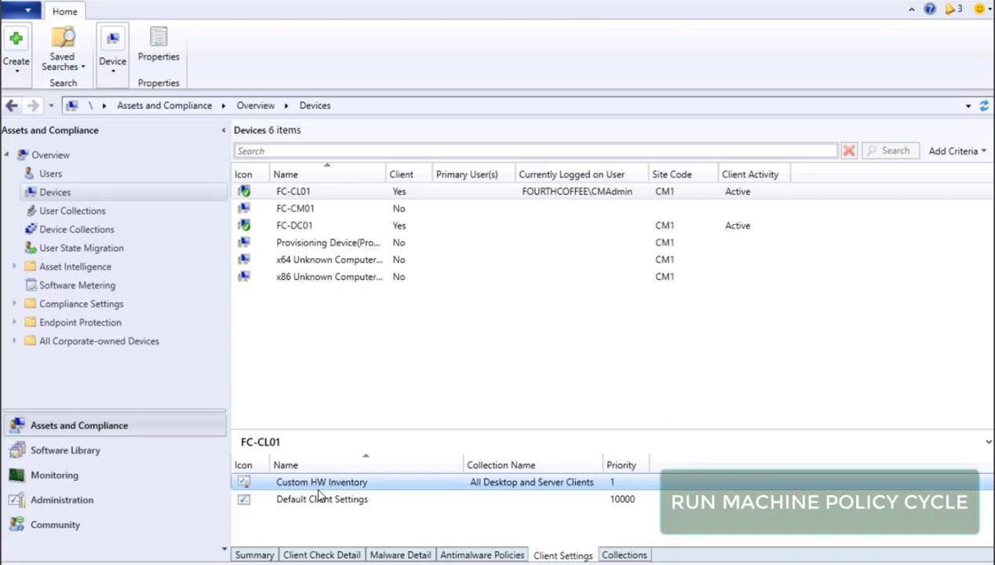
right_click(300, 194)
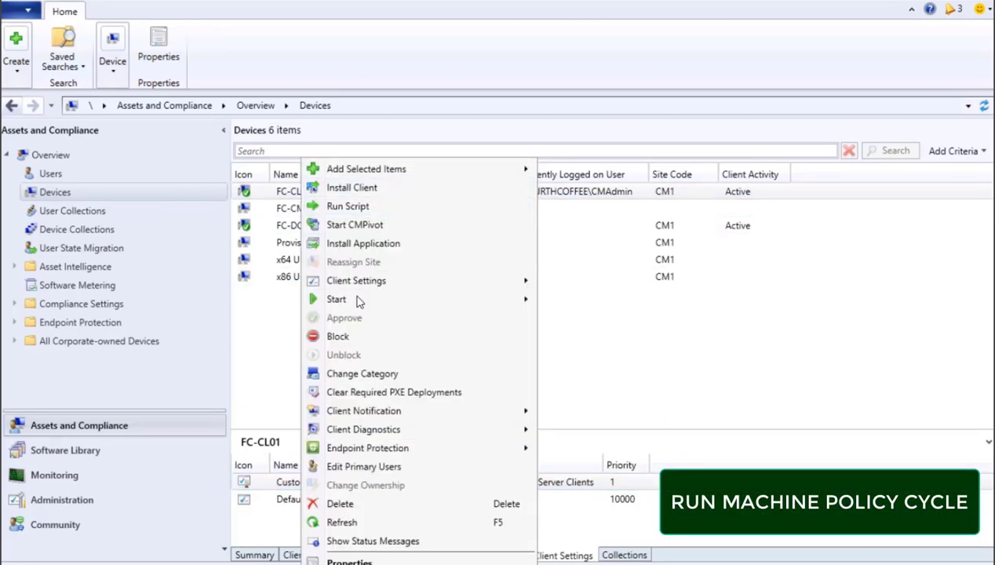
mouse_move(354, 305)
mouse_move(351, 416)
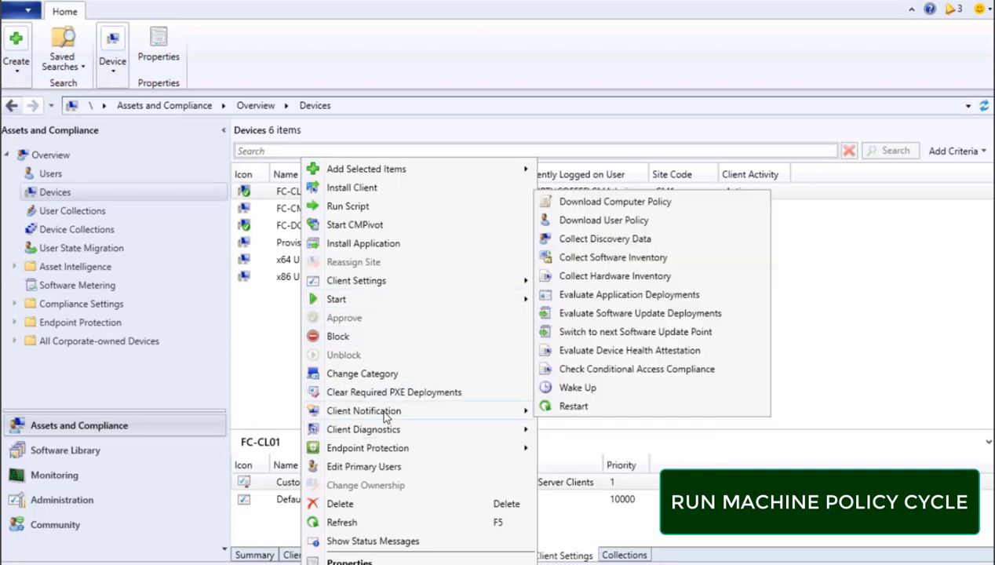
click(575, 203)
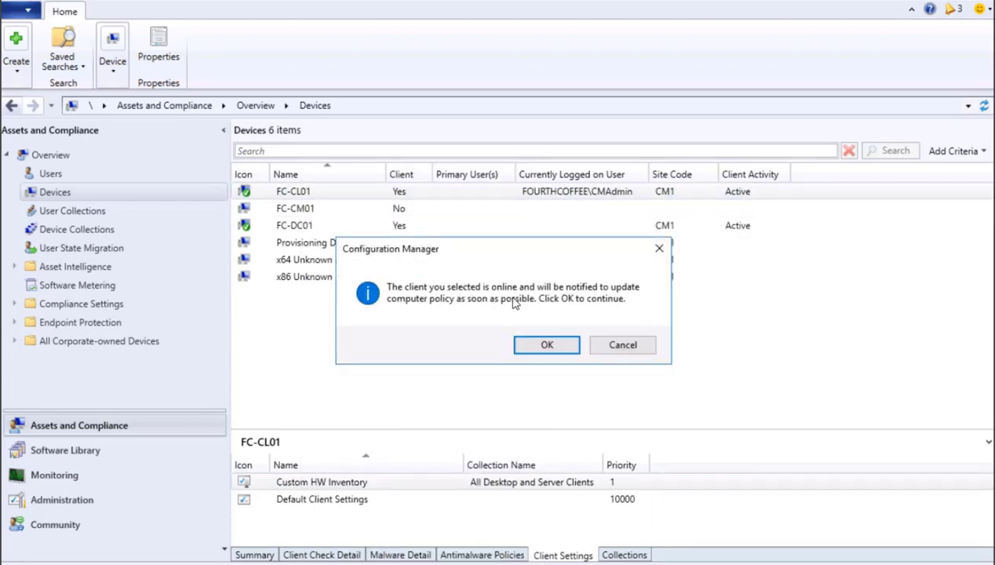
click(548, 346)
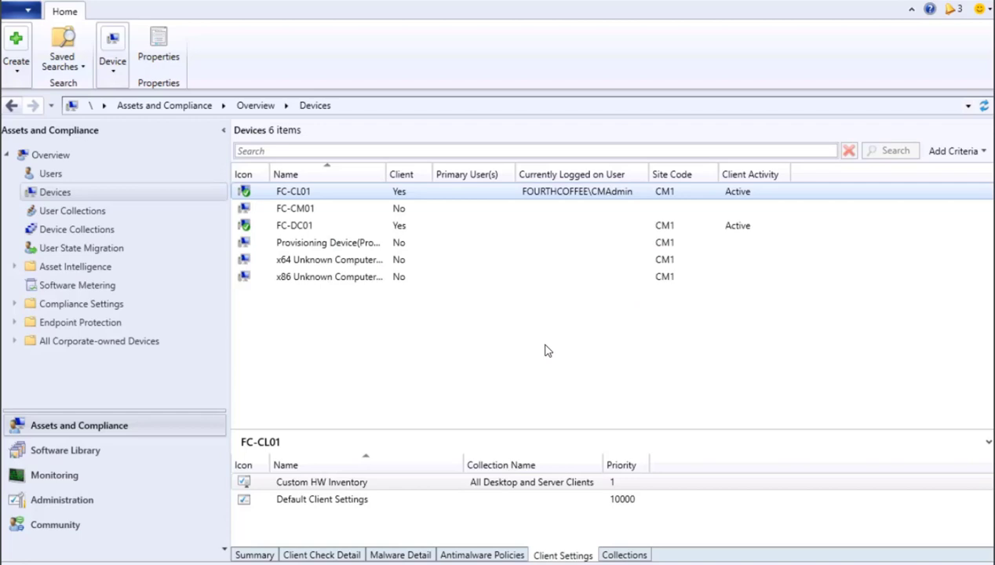
Open the client log folder \\fc-cl01\c$\Windows\CCM\Logs in File Explorer.
key(super+r)
text(\\f)
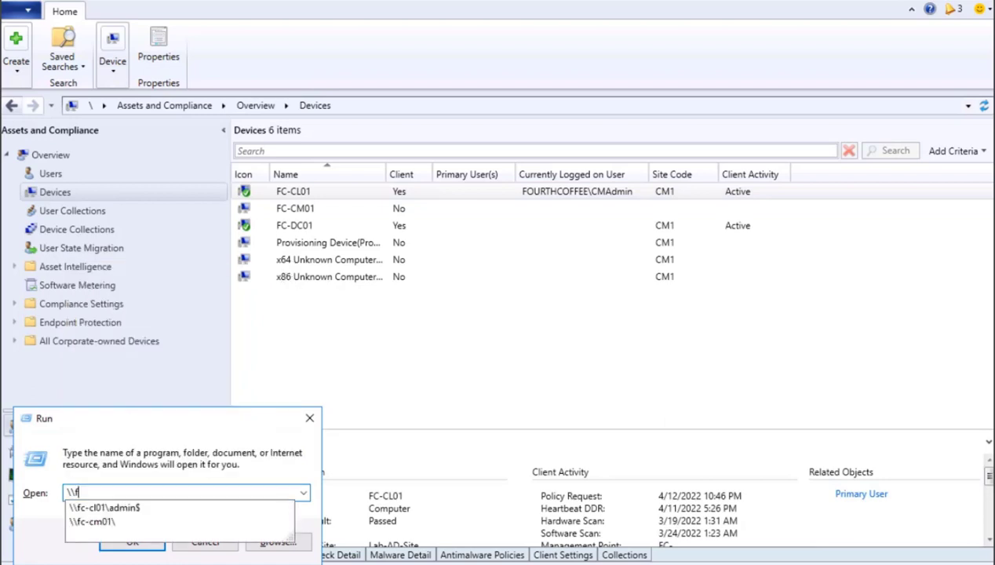
text(c-cl01)
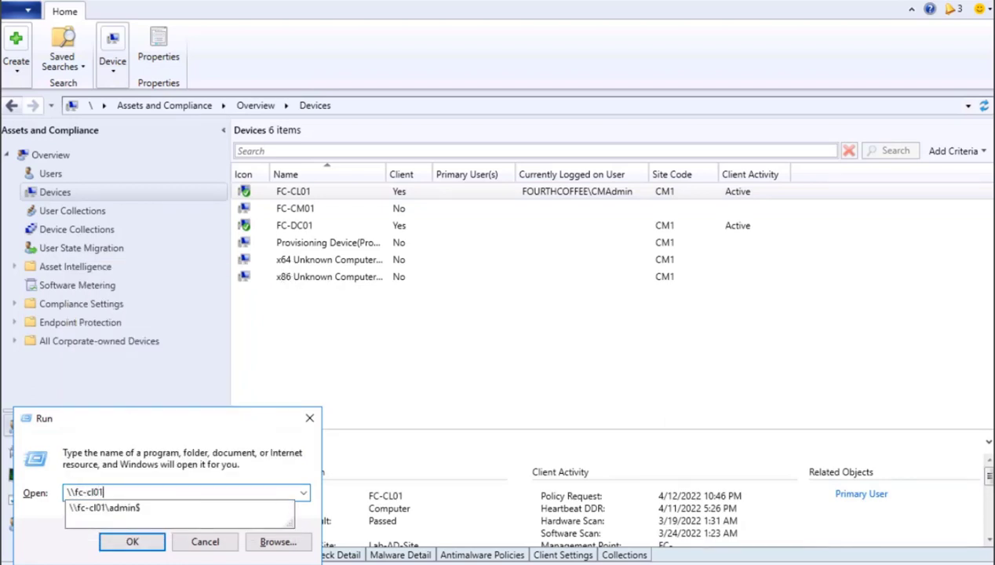
text(\)
text(c$)
key(Return)
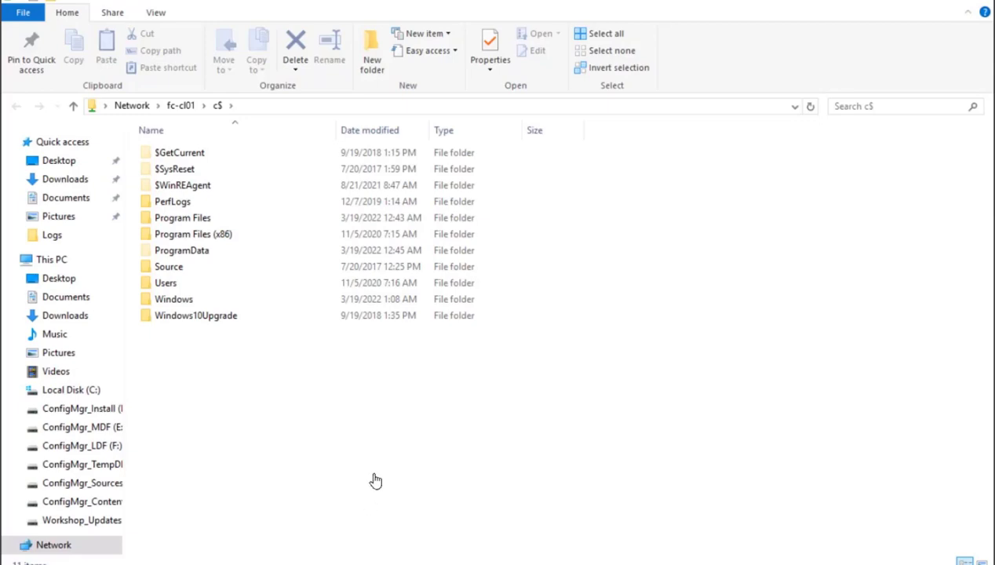
double_click(179, 302)
double_click(164, 299)
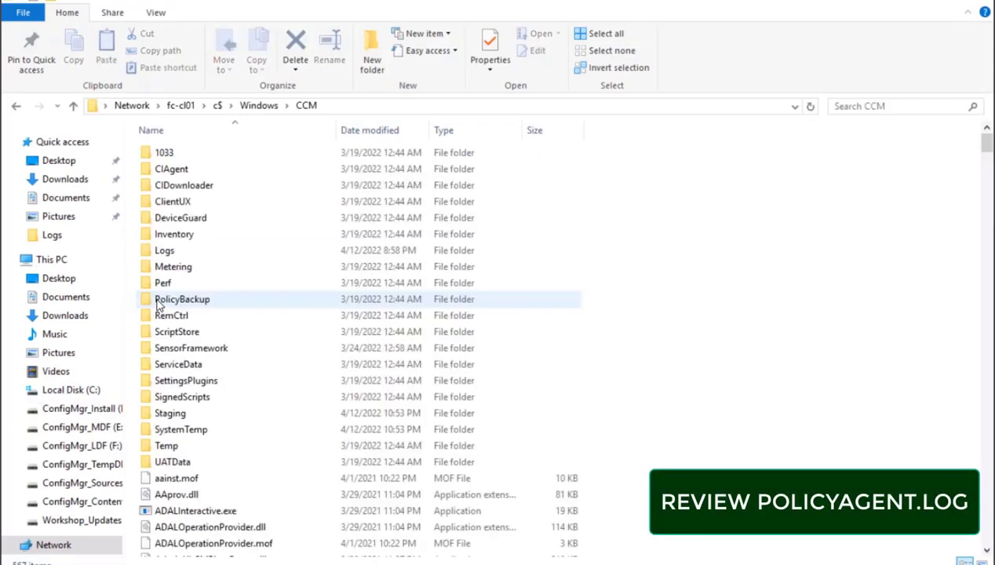
double_click(157, 252)
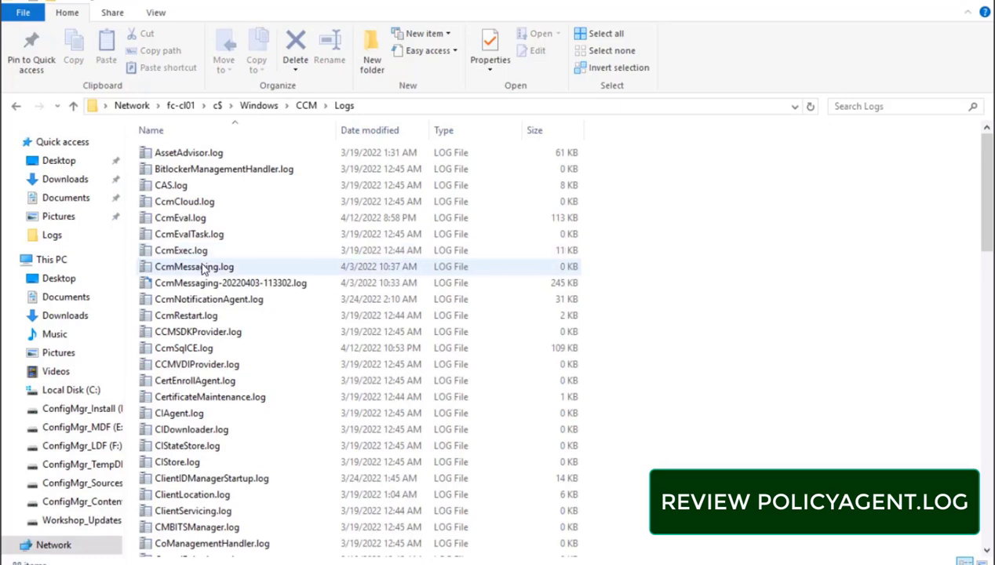
Find PolicyAgent.log in the Logs folder and open it in the Configuration Manager Trace Log Tool.
click(185, 168)
scroll(184, 169, down, 15)
click(185, 168)
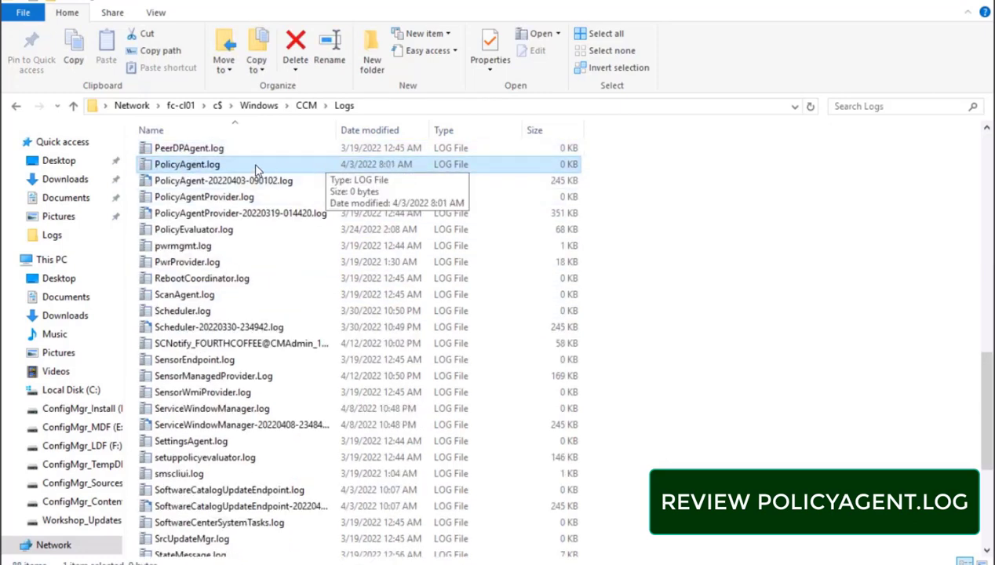
double_click(256, 170)
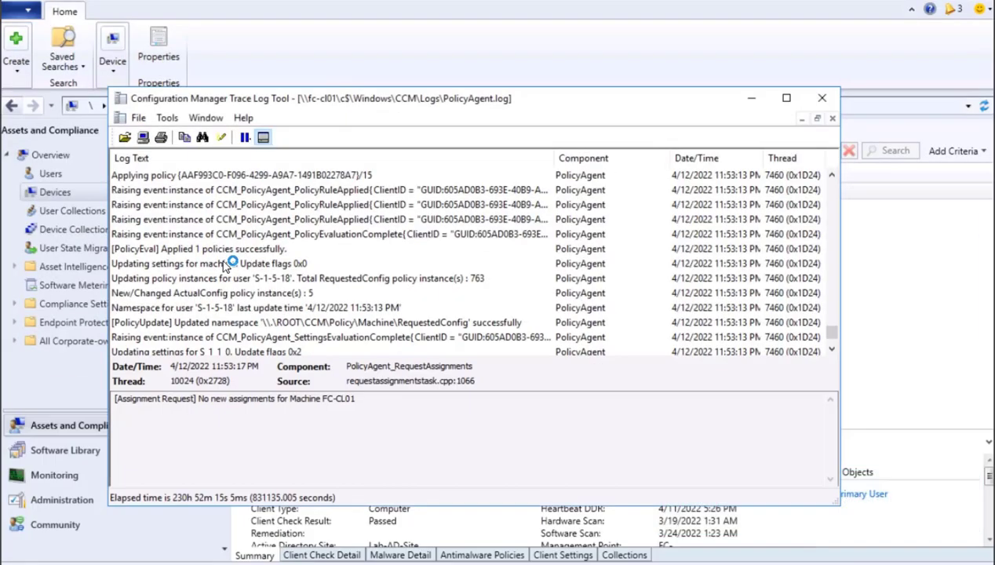
Review the latest PolicyAgent.log entries for the policy evaluation, applied policies and machine policy assignment requests on FC-CL01.
click(232, 264)
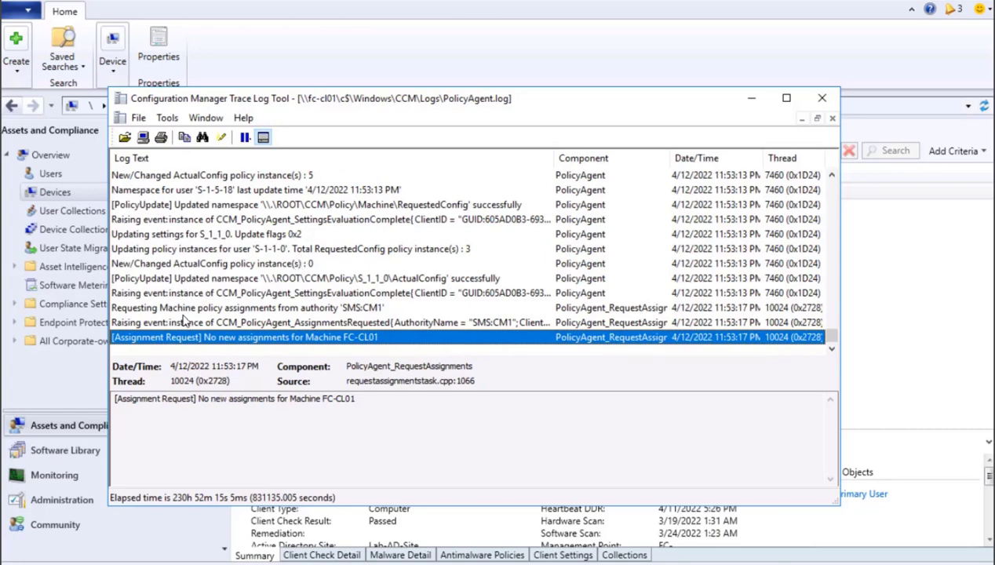
scroll(196, 280, up, 2)
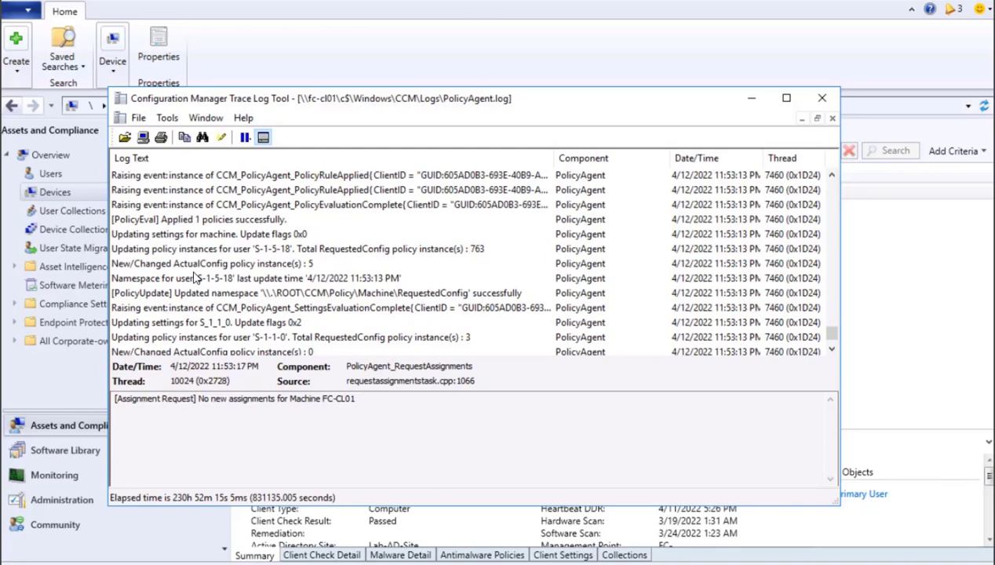
click(211, 223)
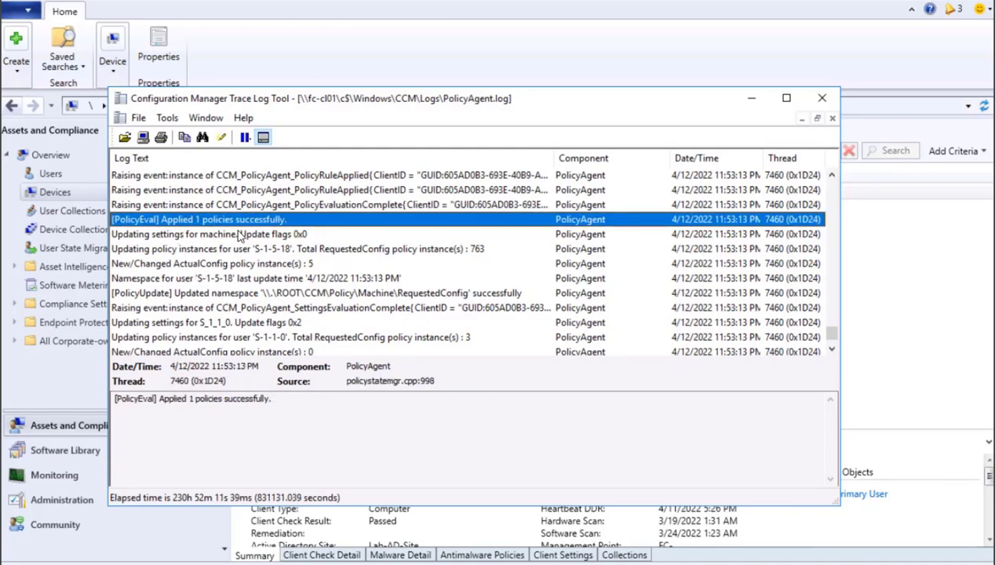
scroll(730, 321, down, 2)
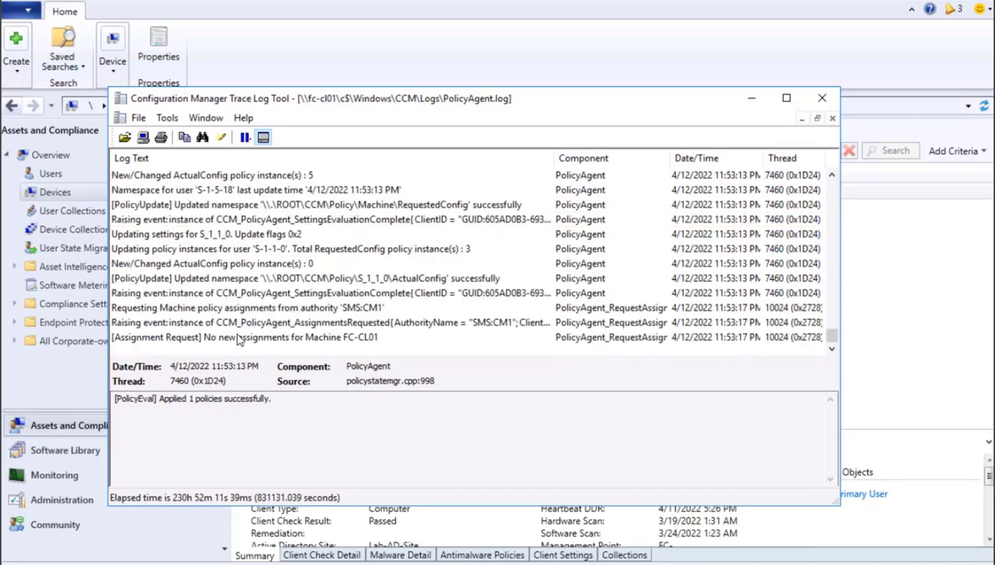
click(239, 337)
scroll(317, 297, up, 7)
scroll(318, 297, down, 3)
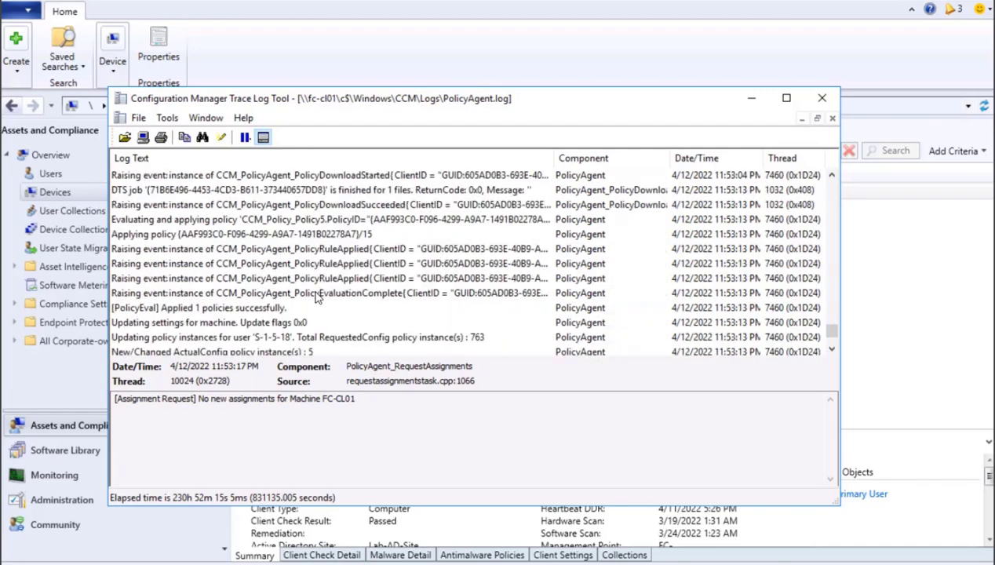
scroll(306, 290, up, 5)
click(206, 205)
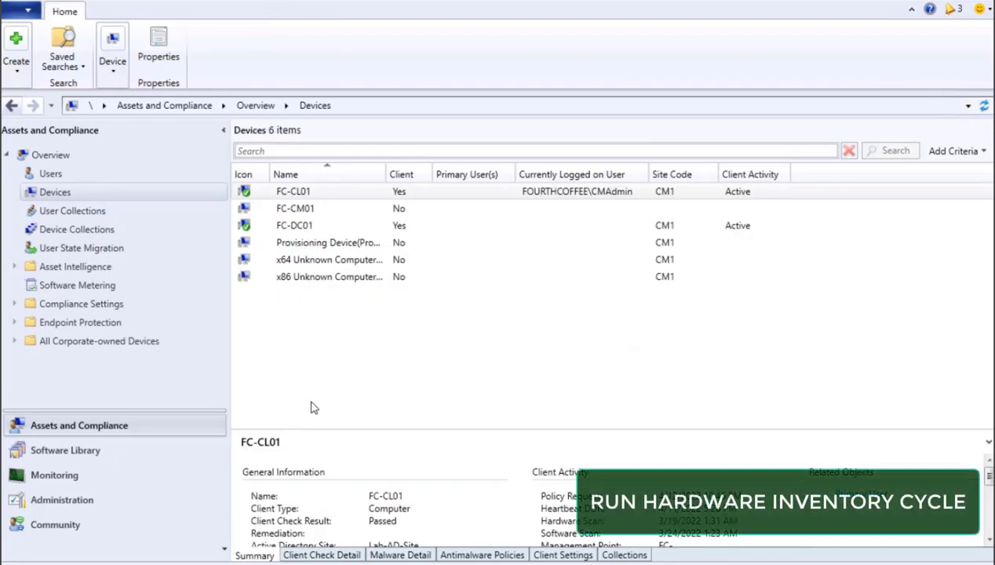
Notify device FC-CL01 to collect hardware inventory.
click(285, 194)
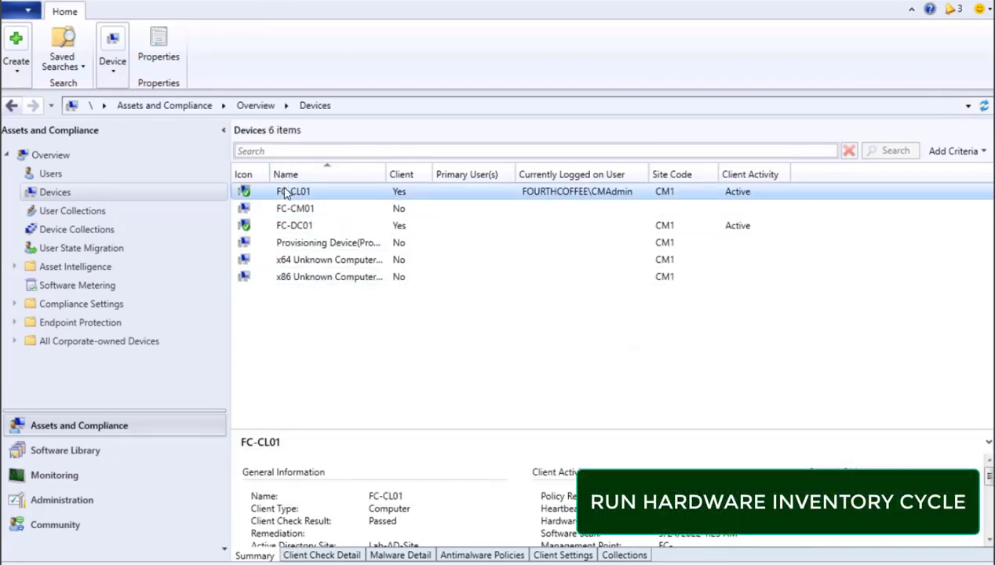
right_click(285, 194)
mouse_move(408, 410)
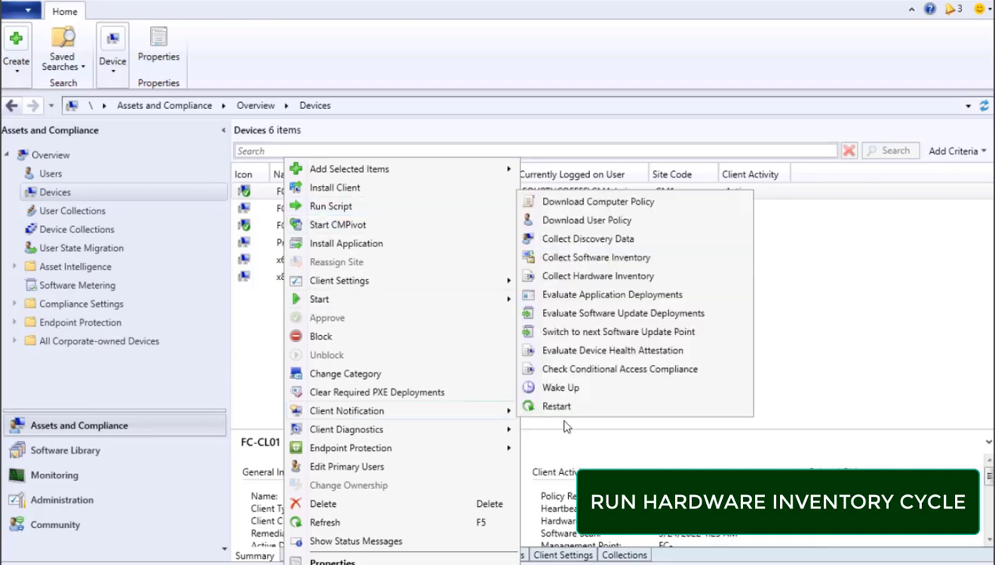
click(599, 276)
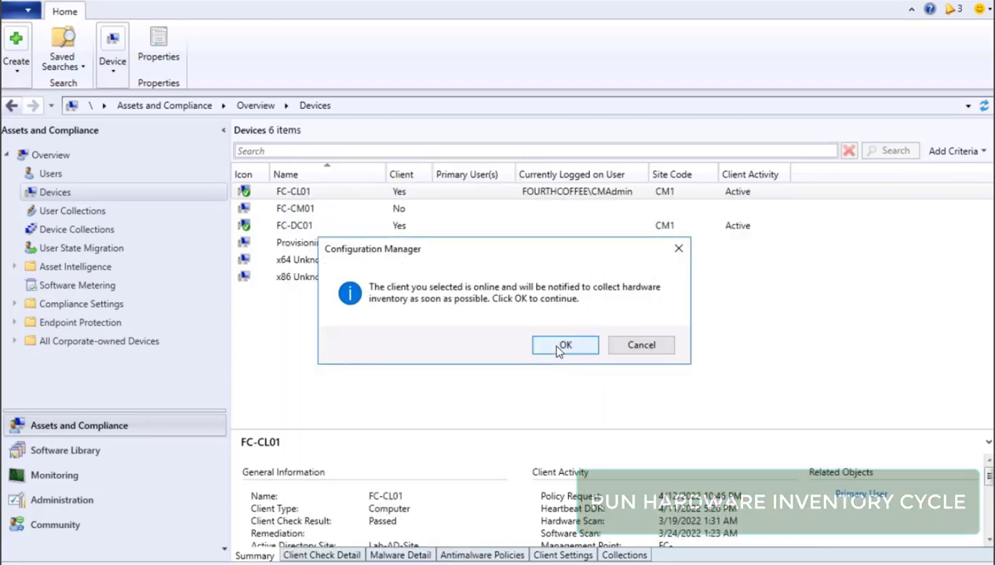
click(558, 347)
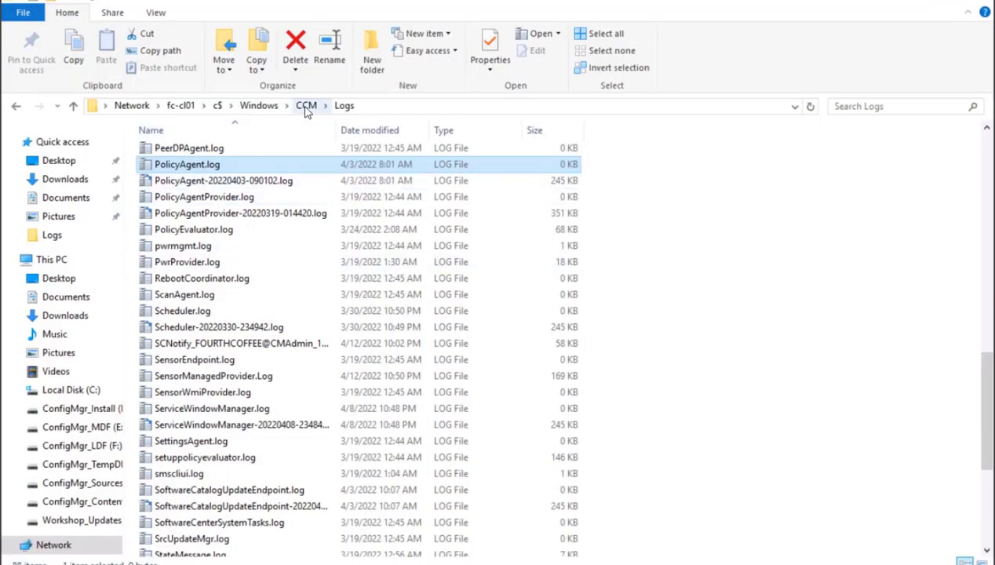
Find InventoryAgent.log in the FC-CL01 client Logs folder and open it in the Configuration Manager Trace Log Tool.
click(206, 154)
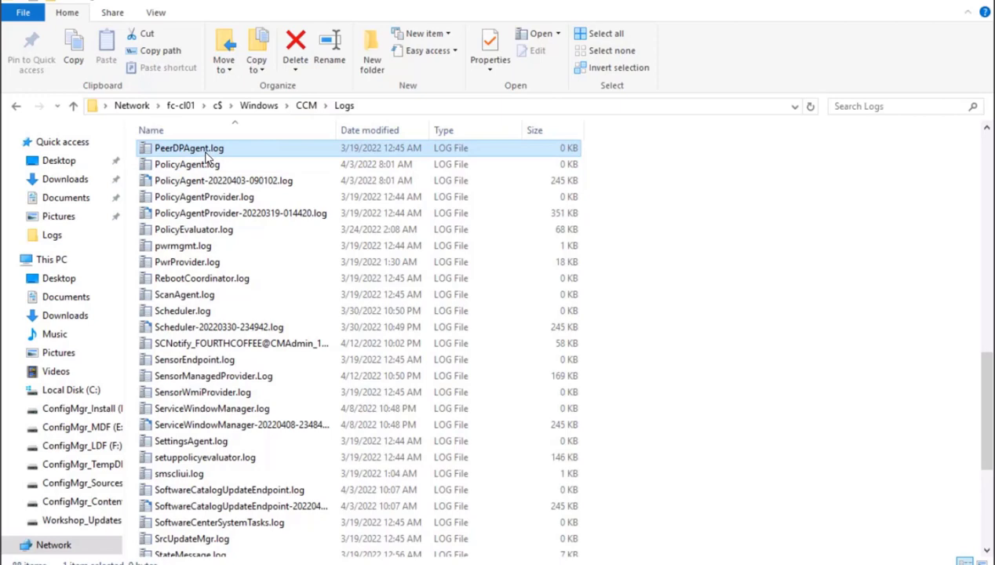
scroll(206, 155, up, 3)
click(208, 150)
double_click(208, 154)
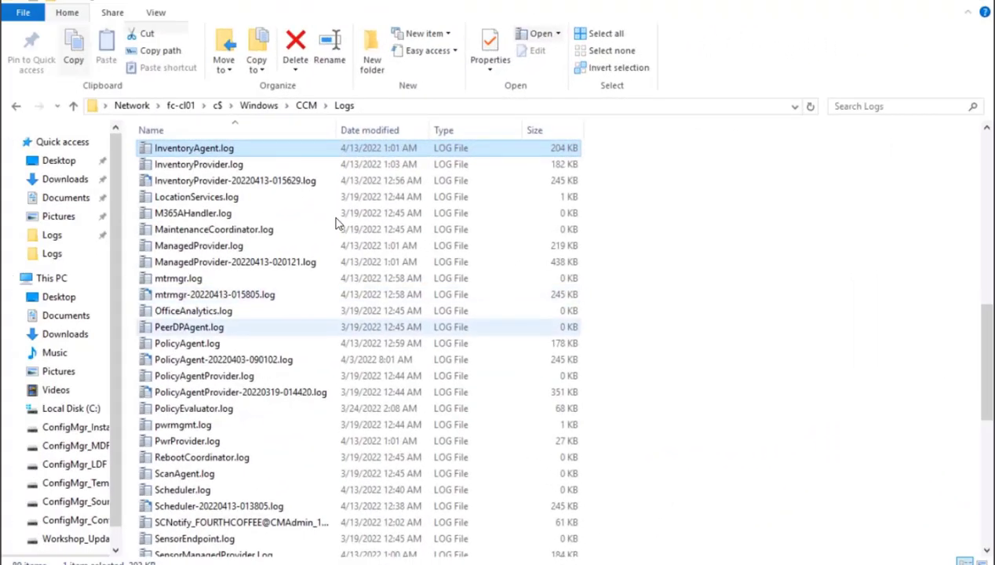
double_click(174, 150)
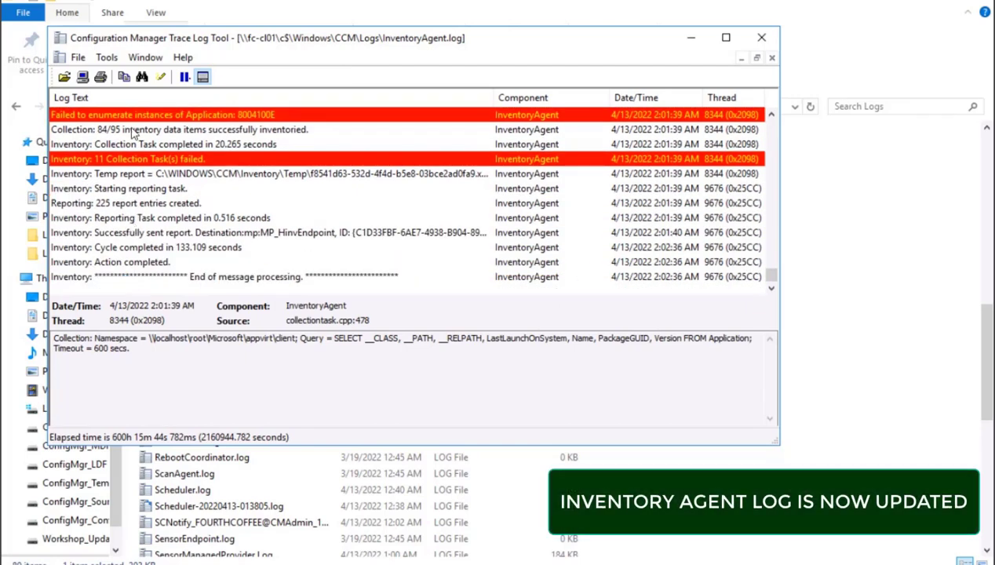
Check the final InventoryAgent.log entries for the reporting task and completion of the inventory cycle, and close the log.
click(133, 191)
click(122, 265)
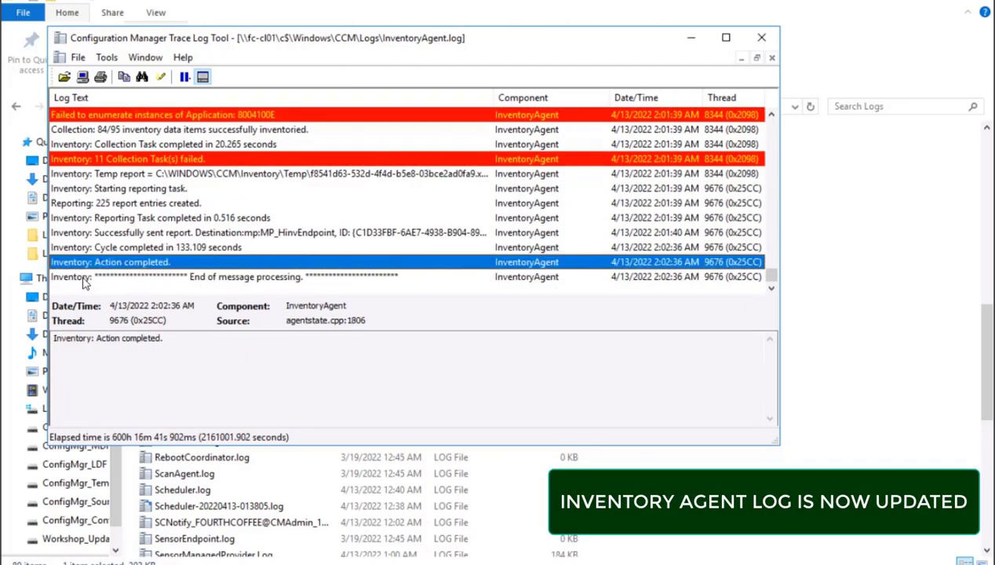
click(322, 280)
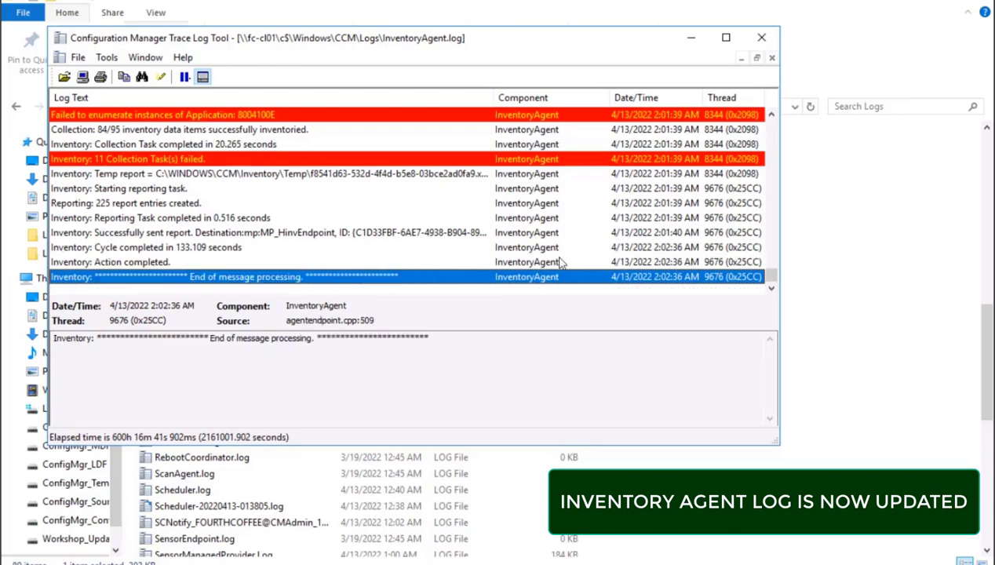
click(761, 38)
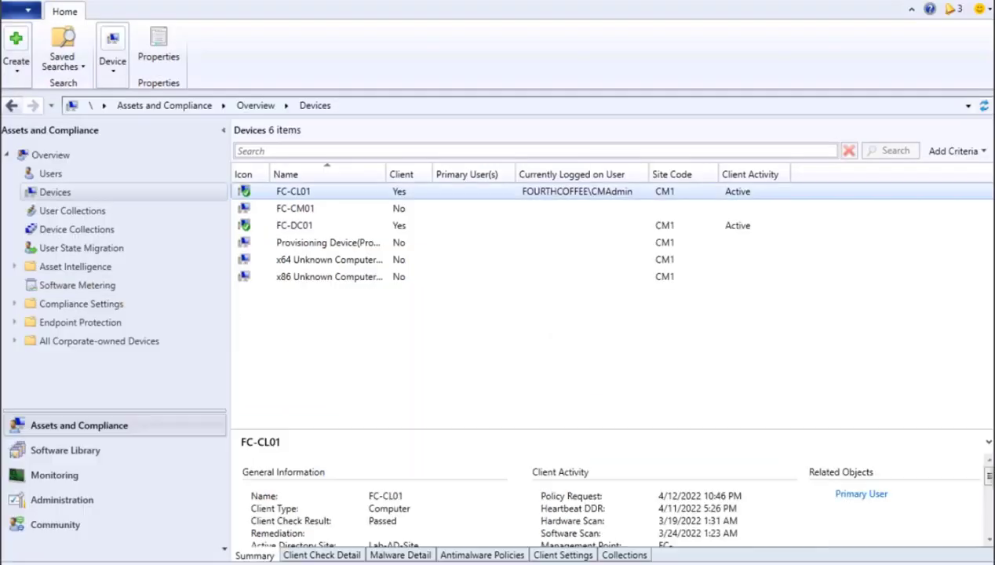
Open Resource Explorer for FC-CL01 and view the Boot Configuration data under Hardware.
right_click(309, 196)
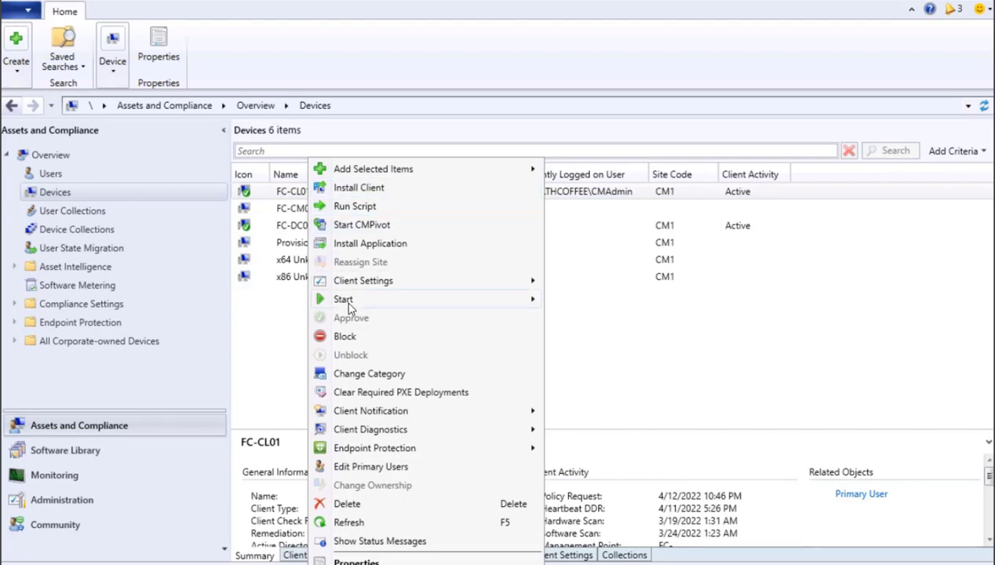
mouse_move(348, 305)
click(590, 302)
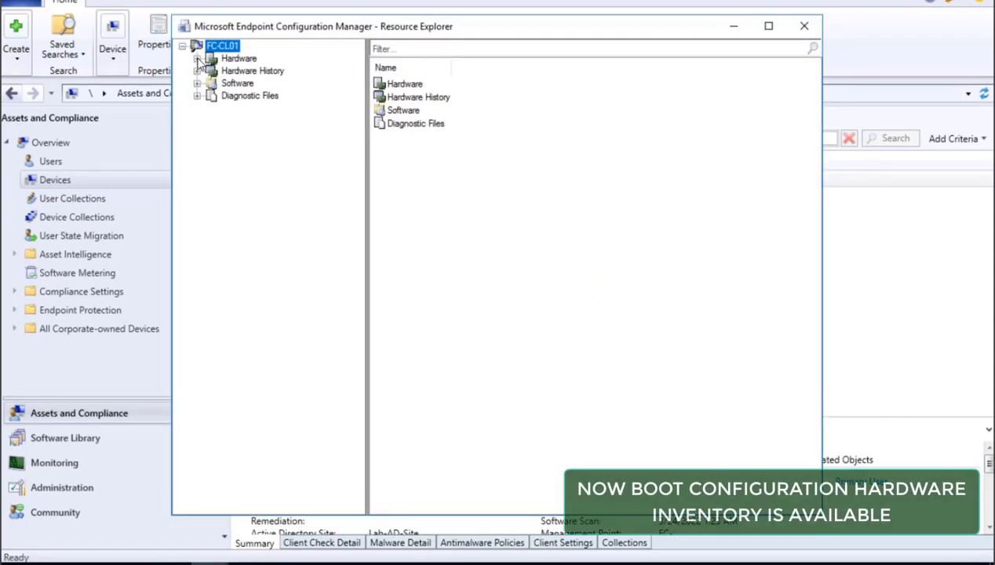
click(197, 58)
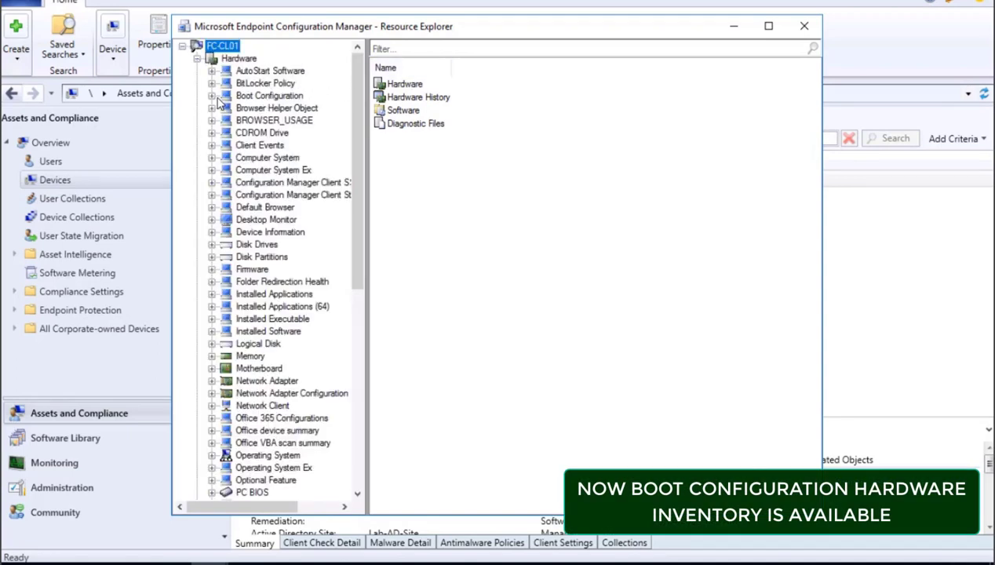
click(263, 97)
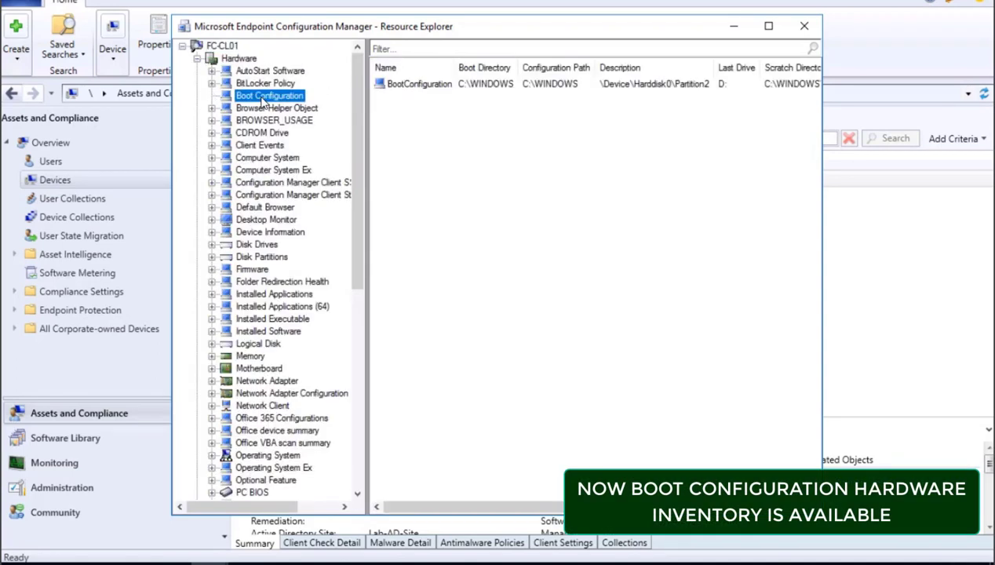
click(420, 84)
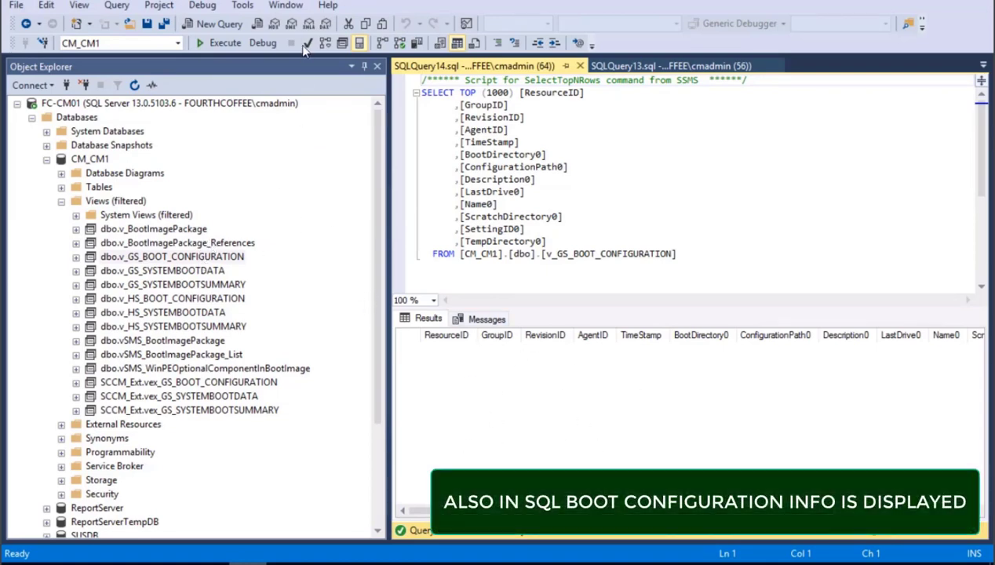
Switch to SQL Server Management Studio, run the v_GS_BOOT_CONFIGURATION query and compare its columns with the Boot Configuration data in Resource Explorer.
click(225, 44)
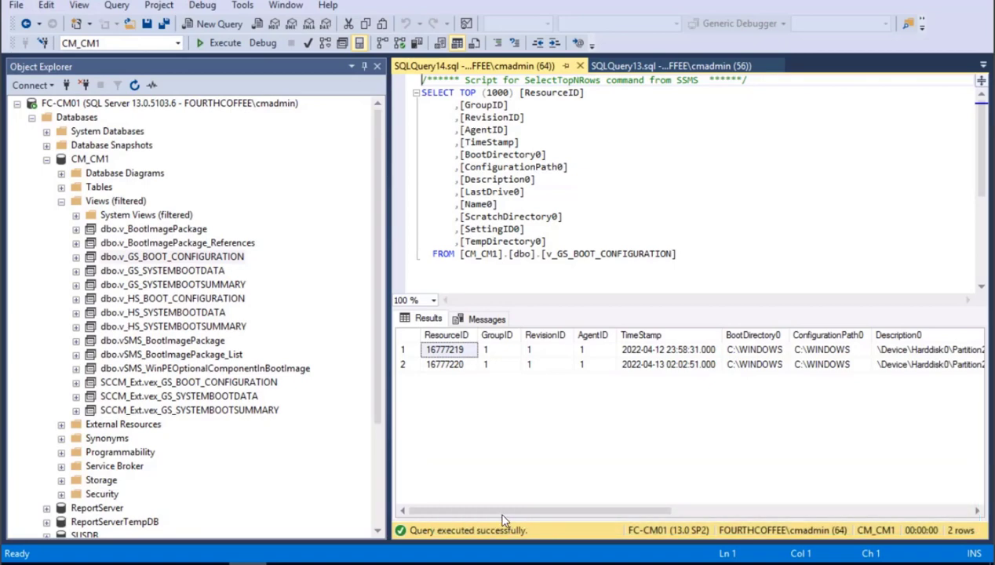
drag(500, 514, 767, 520)
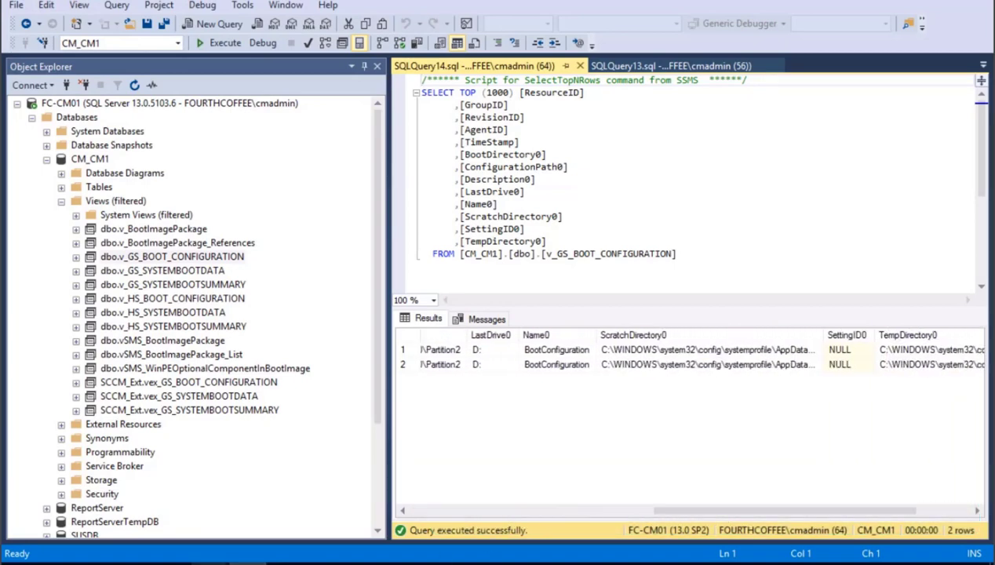
mouse_move(207, 560)
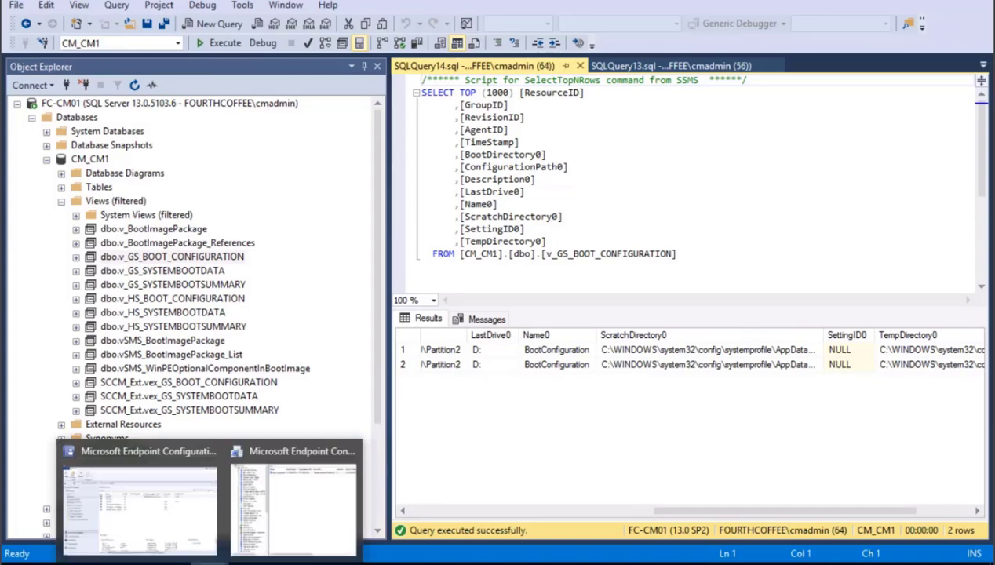
click(274, 483)
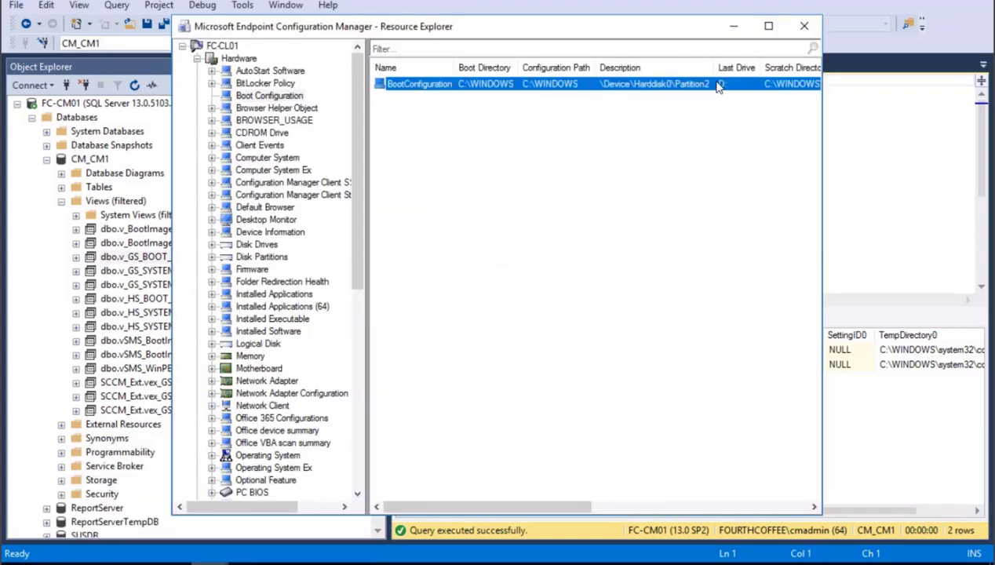
click(732, 26)
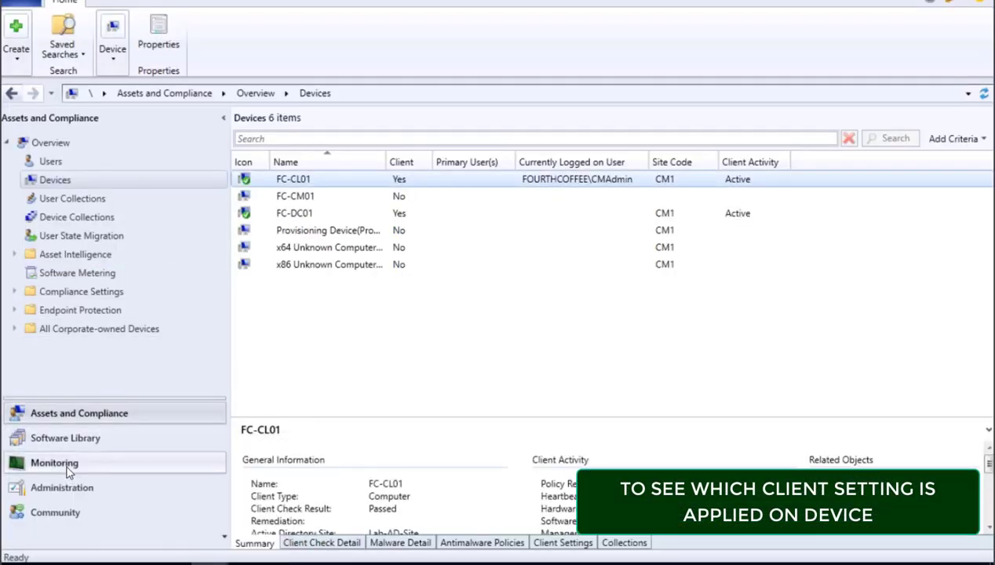
Open the Hardware - General report folder under Reporting in the Configuration Manager console's Monitoring workspace.
click(66, 466)
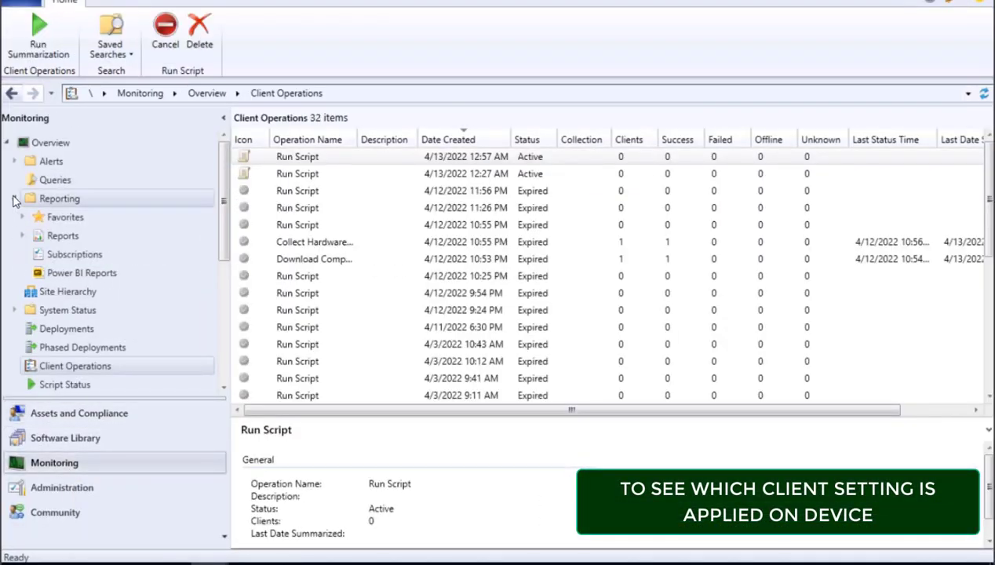
click(14, 198)
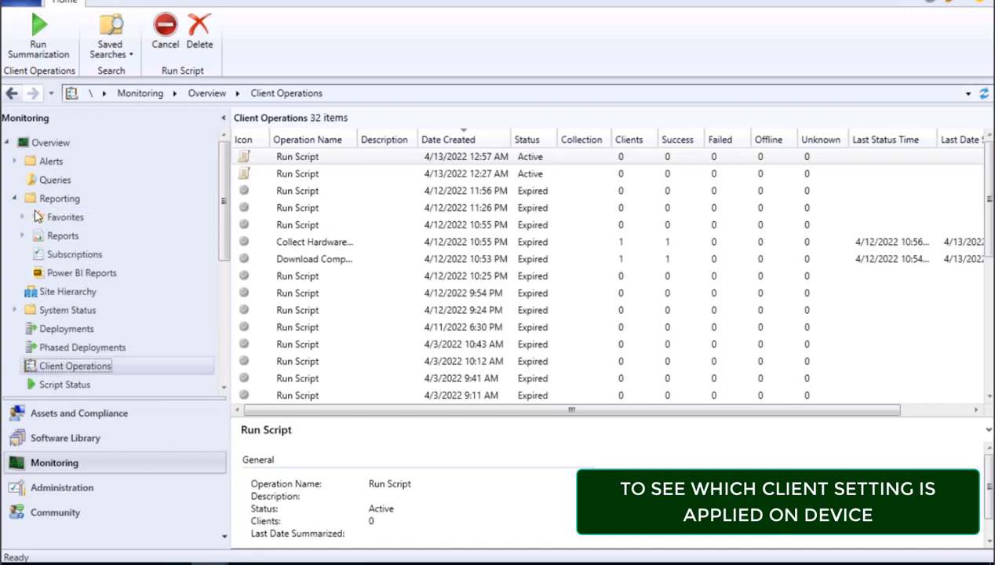
click(21, 235)
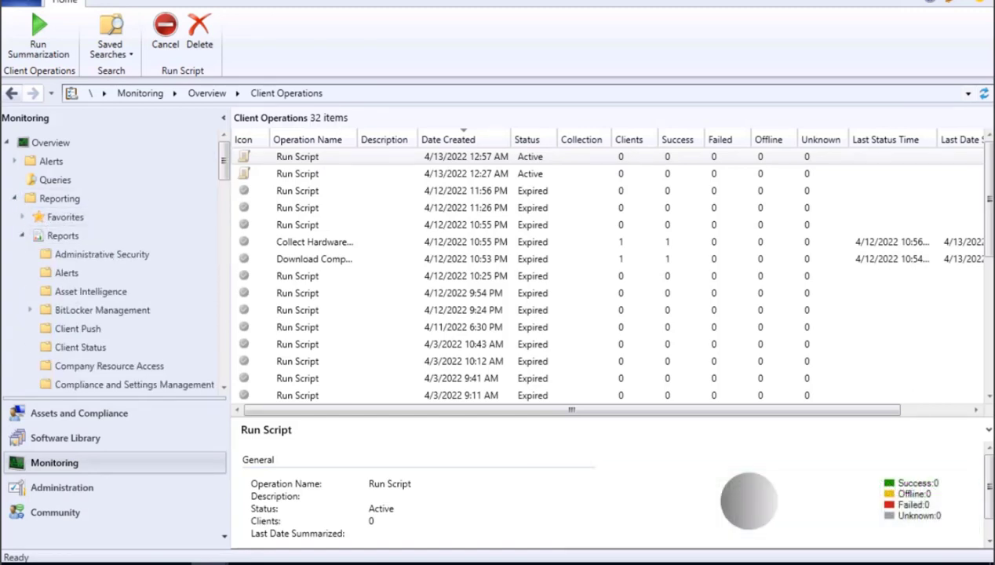
scroll(97, 318, down, 5)
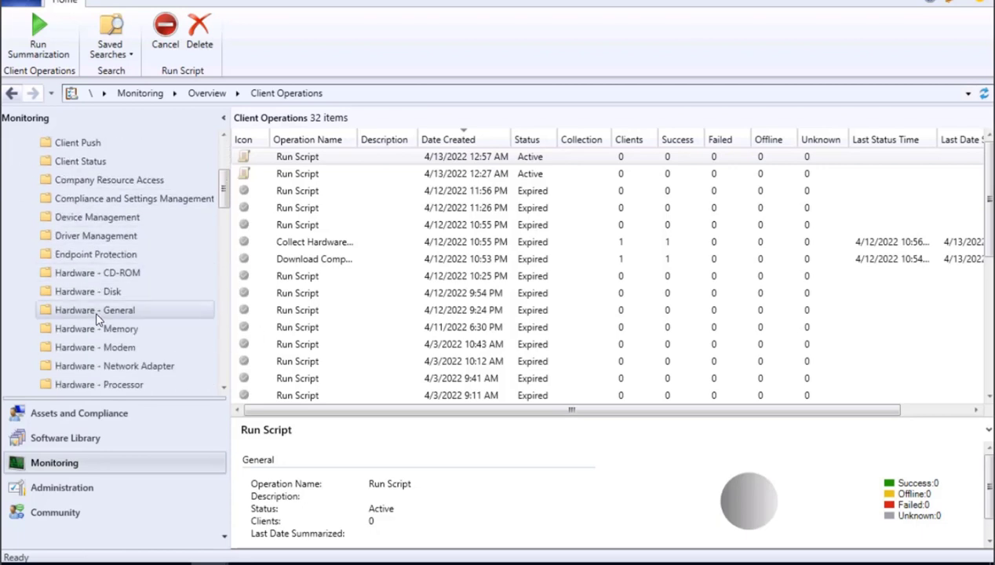
click(93, 236)
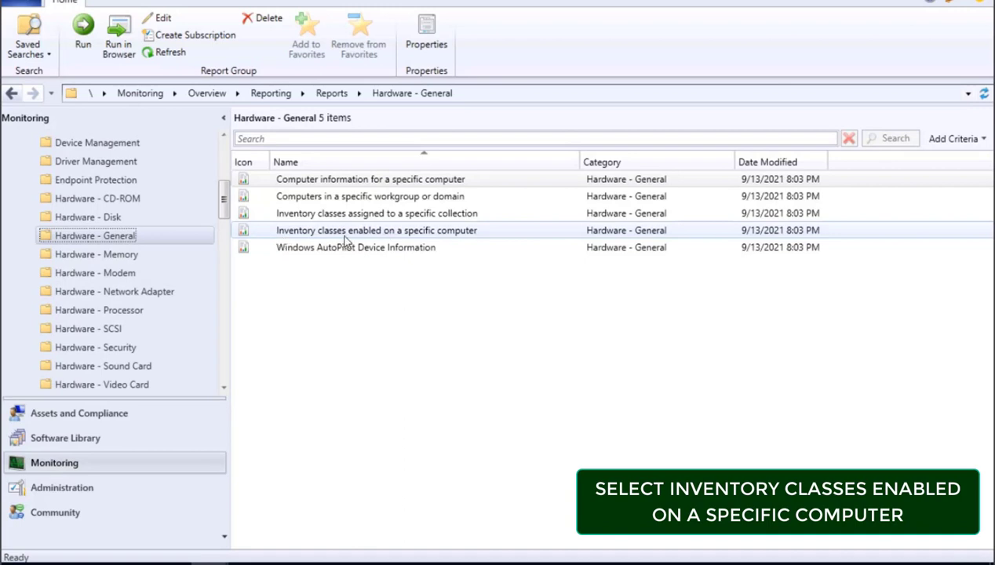
Run the "Inventory classes enabled on a specific computer" report for fc-cl01 and skim its classes in a maximized window.
double_click(398, 232)
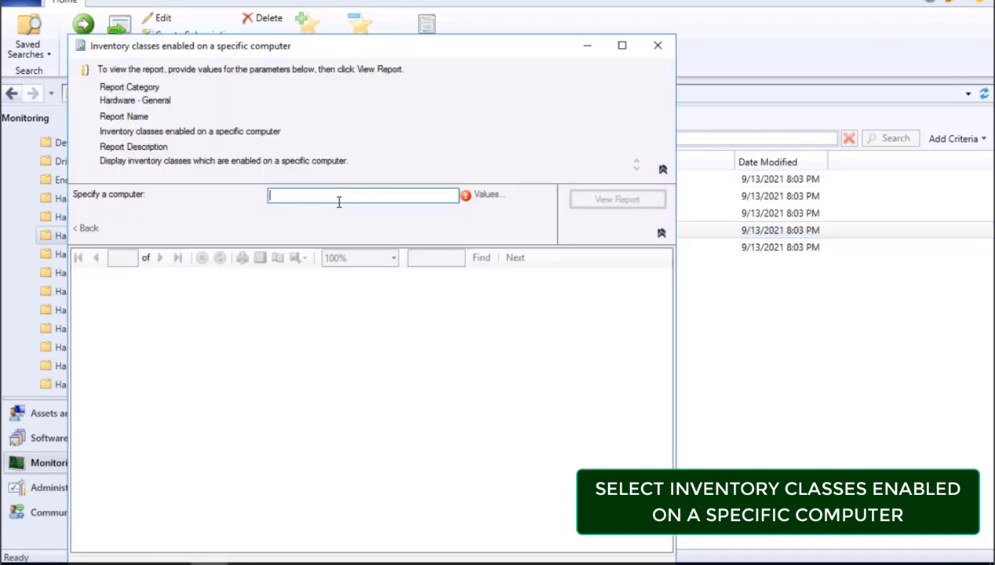
text(fc-cl)
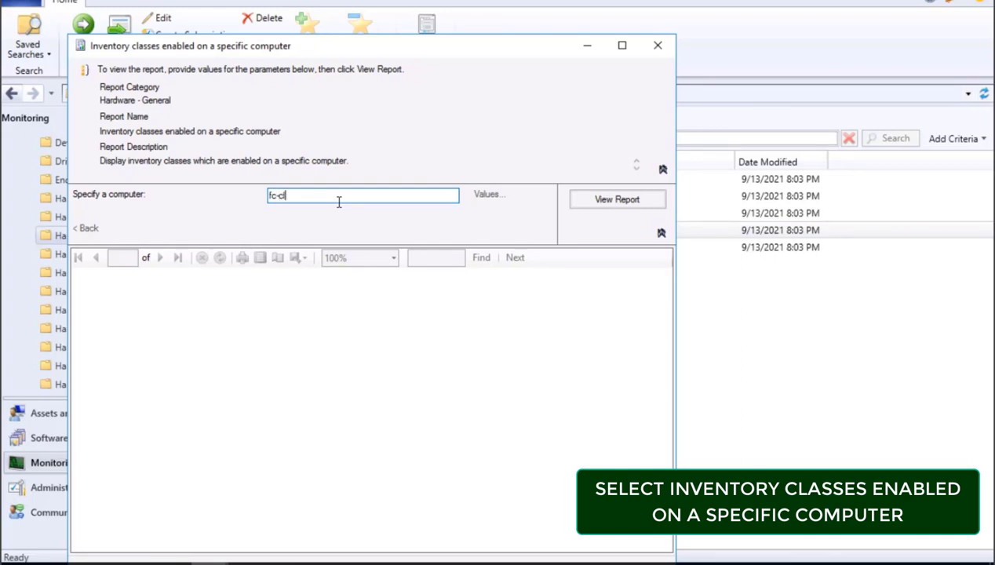
text(01)
click(606, 200)
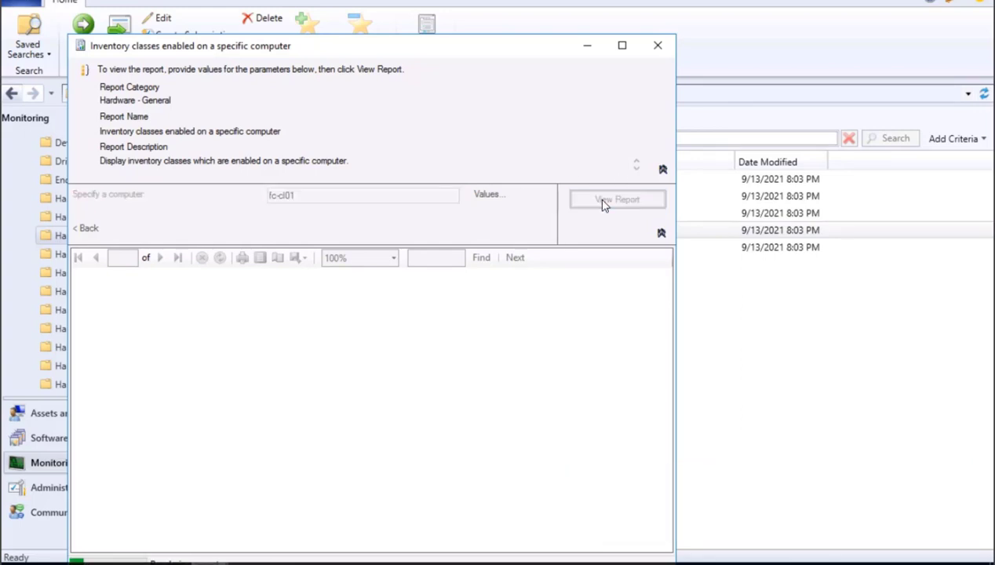
click(622, 45)
scroll(239, 413, down, 2)
scroll(194, 407, down, 10)
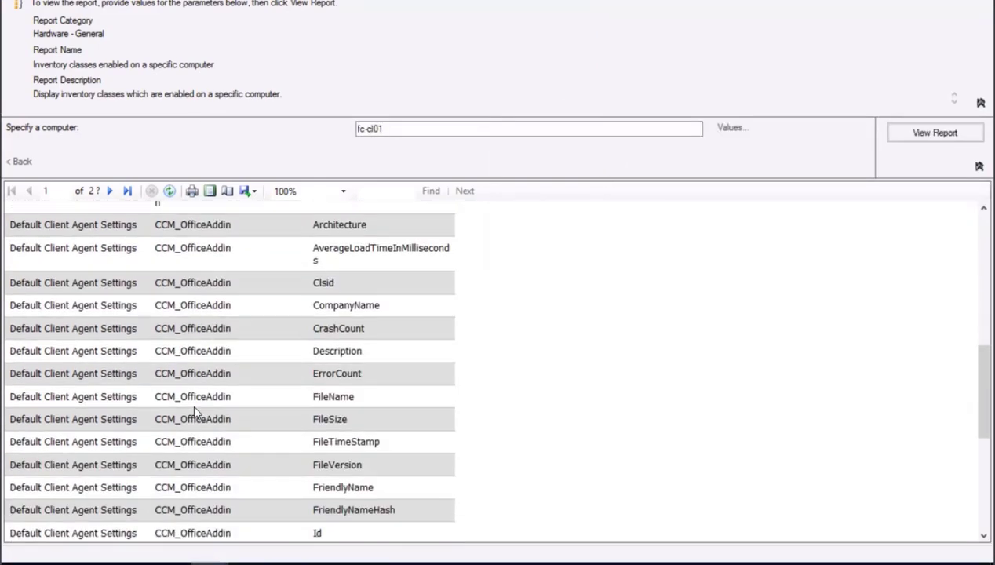
scroll(195, 407, up, 10)
scroll(194, 408, up, 2)
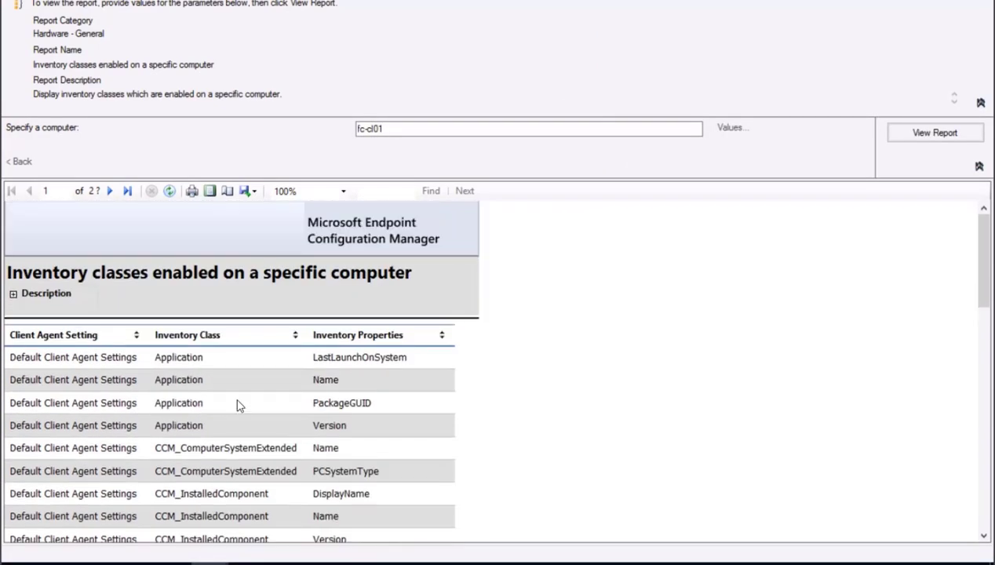
Search the report text for "logical", "logical disk", "logical_disk" and "disk".
click(402, 191)
text(logical)
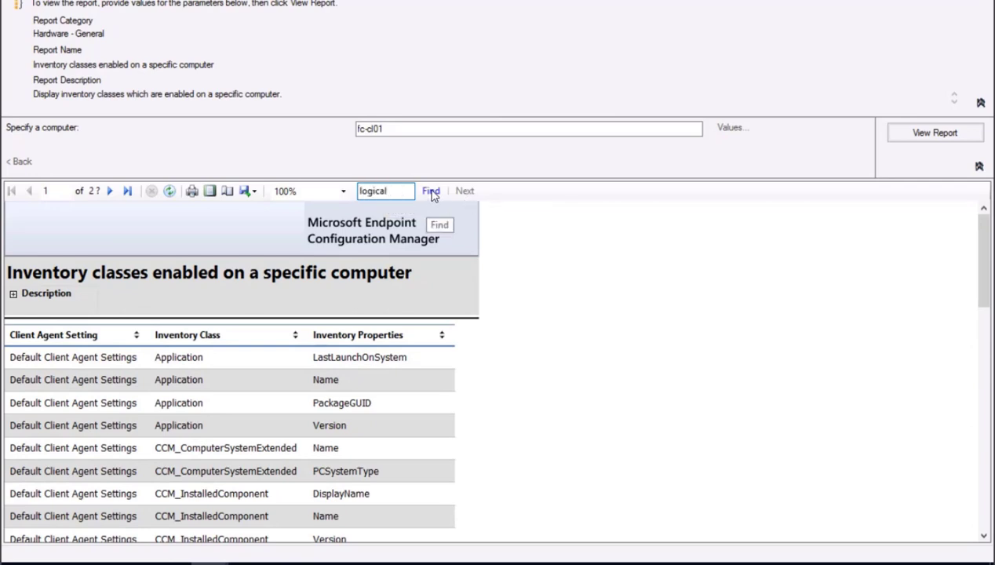
click(431, 190)
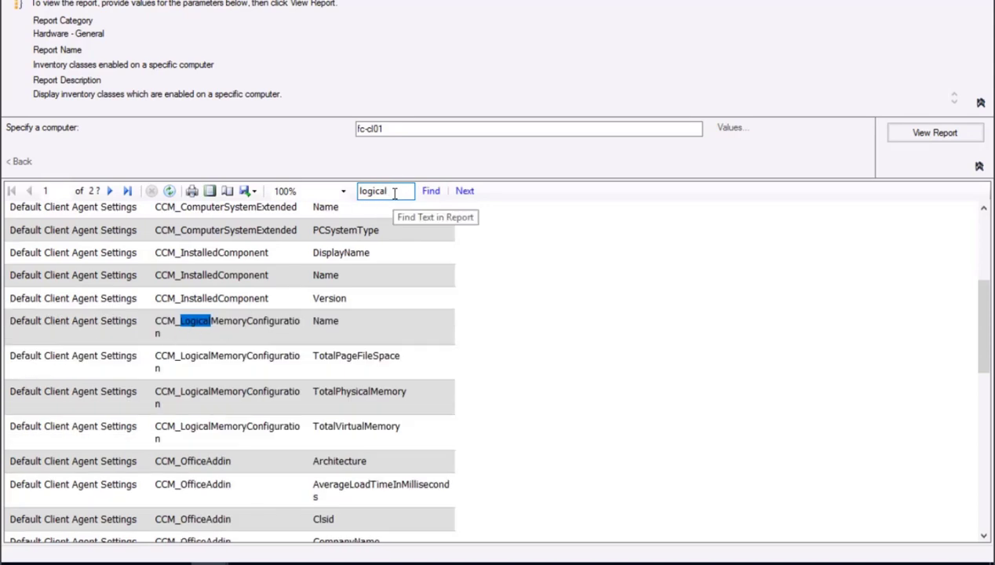
text(isk)
key(Return)
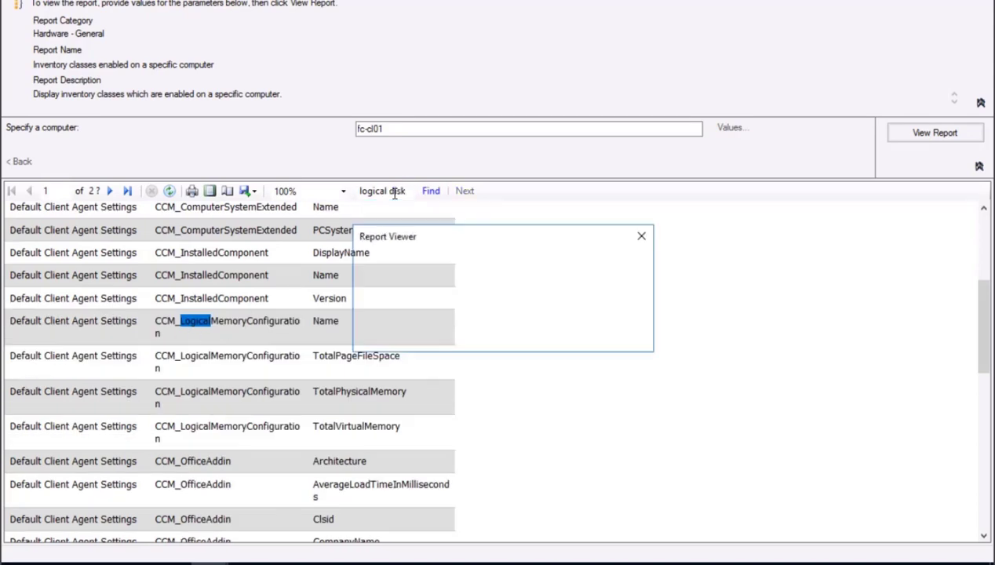
key(Return)
click(394, 193)
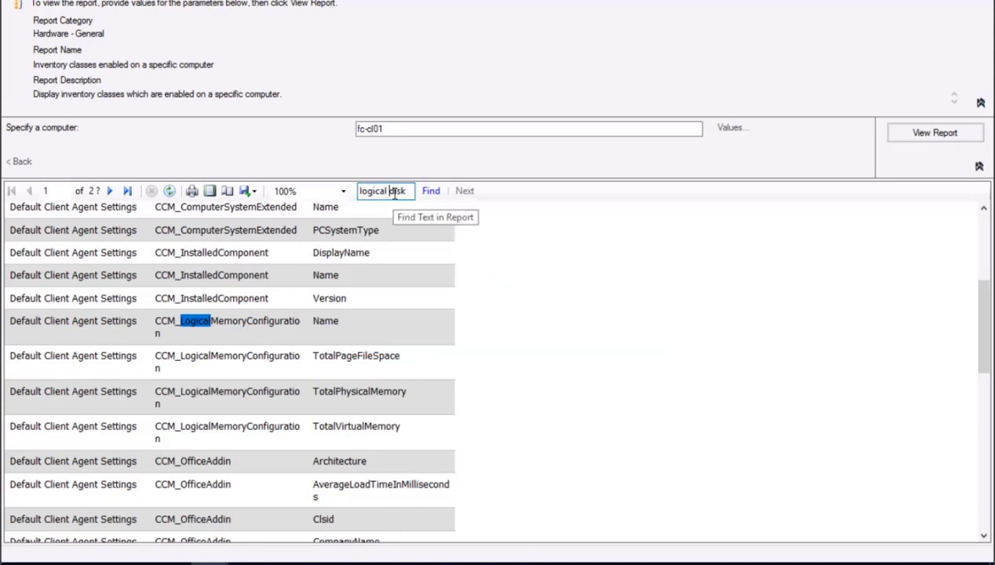
key(Return)
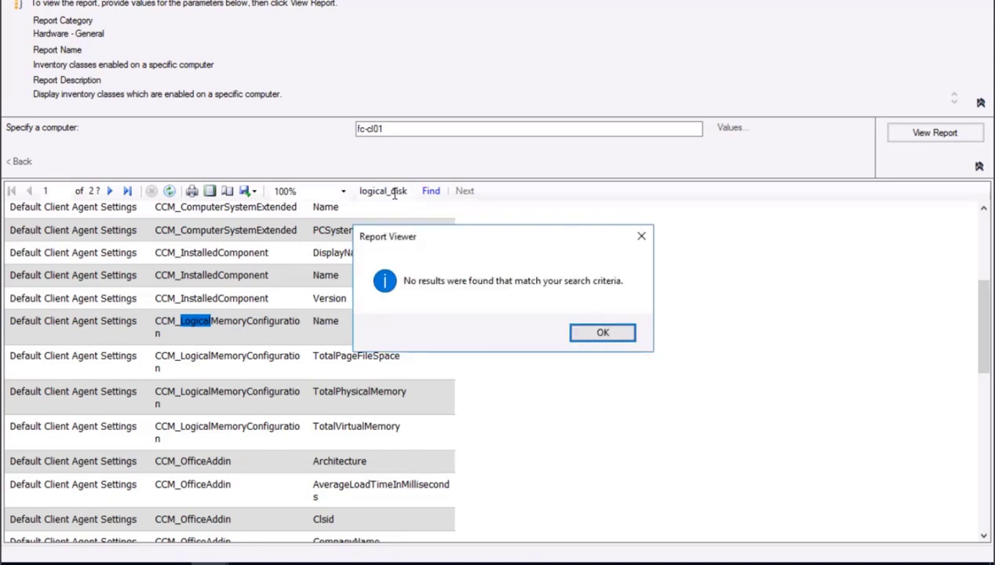
key(Return)
key(shift+Home)
key(BackSpace)
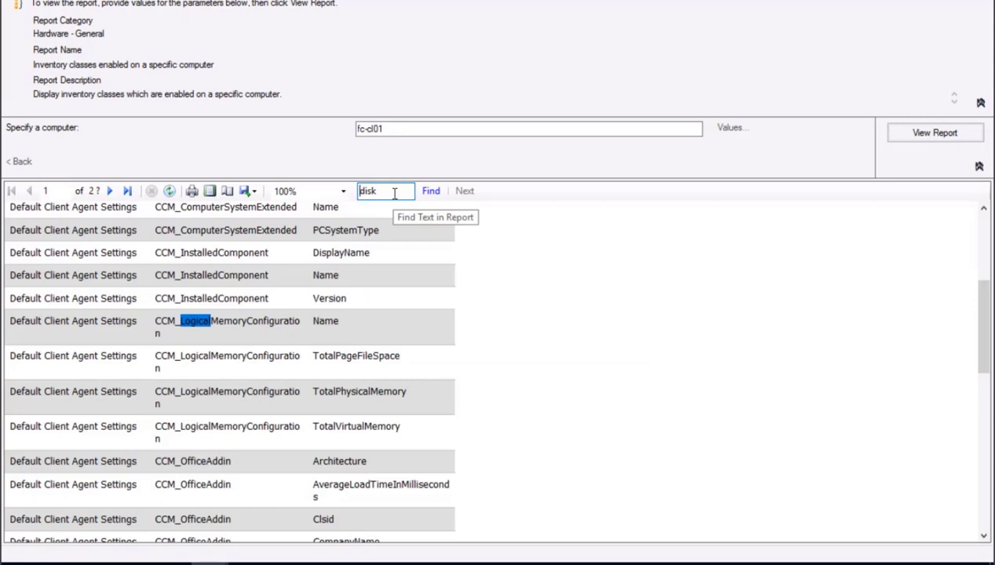
key(Return)
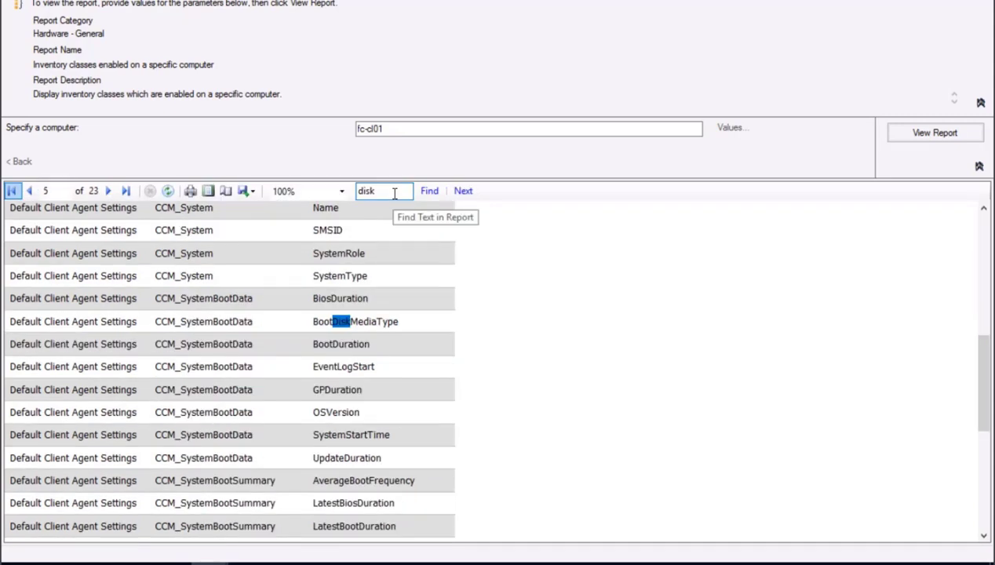
Search the report for "logicaldisk" and review the client agent setting and properties listed for that class.
click(394, 193)
key(Home)
text(logi)
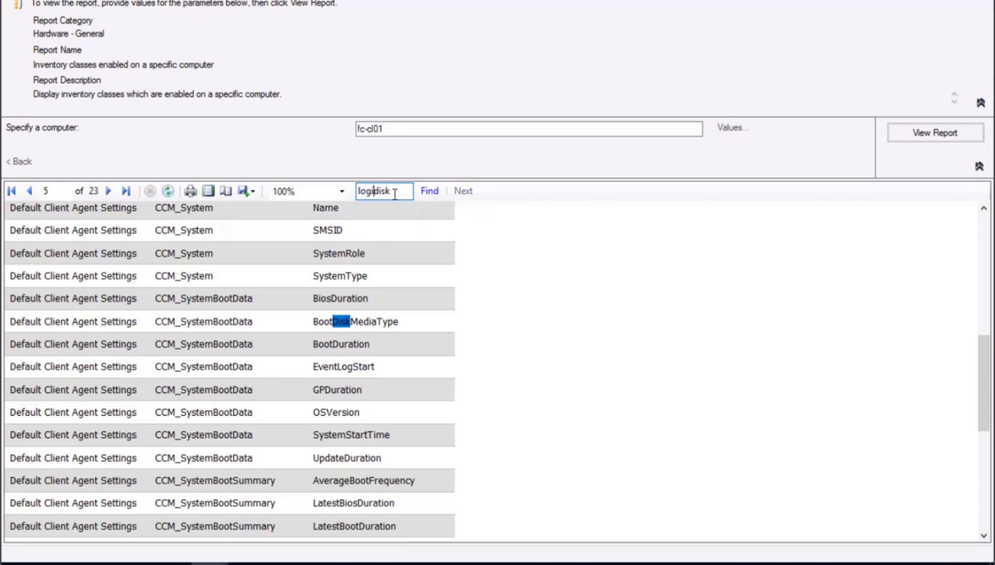
text(cal)
key(Return)
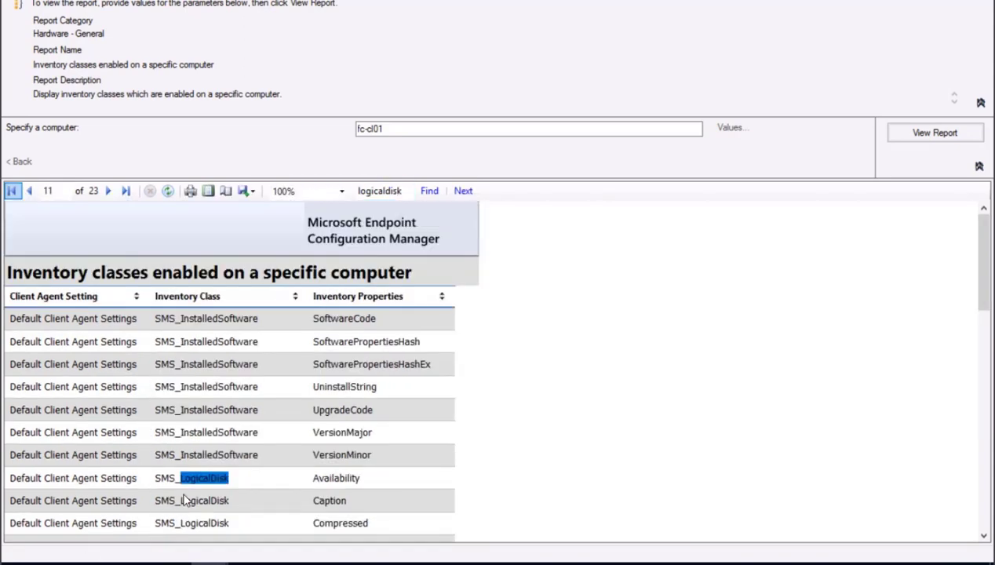
scroll(184, 500, down, 3)
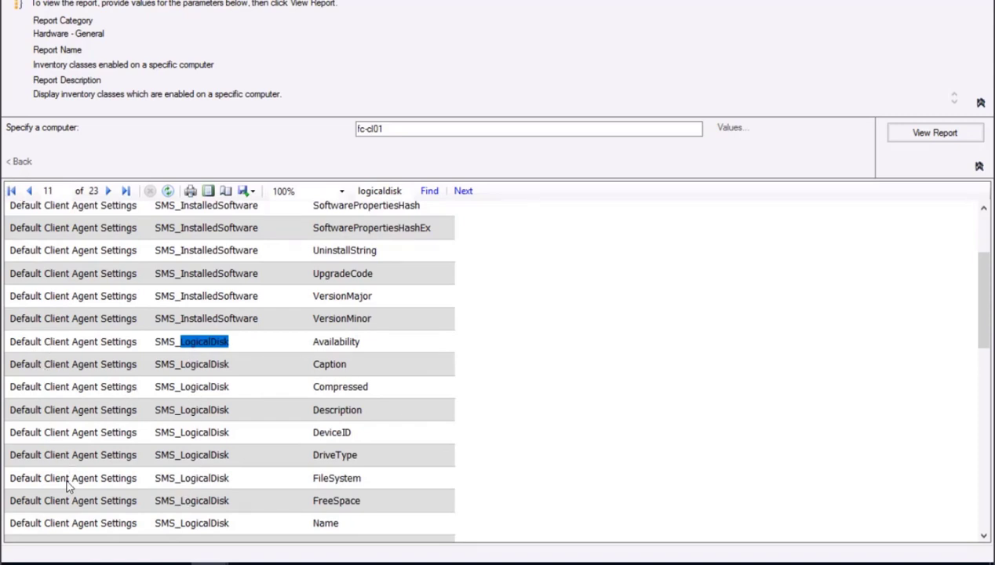
scroll(69, 480, down, 5)
scroll(118, 439, up, 2)
scroll(172, 409, up, 3)
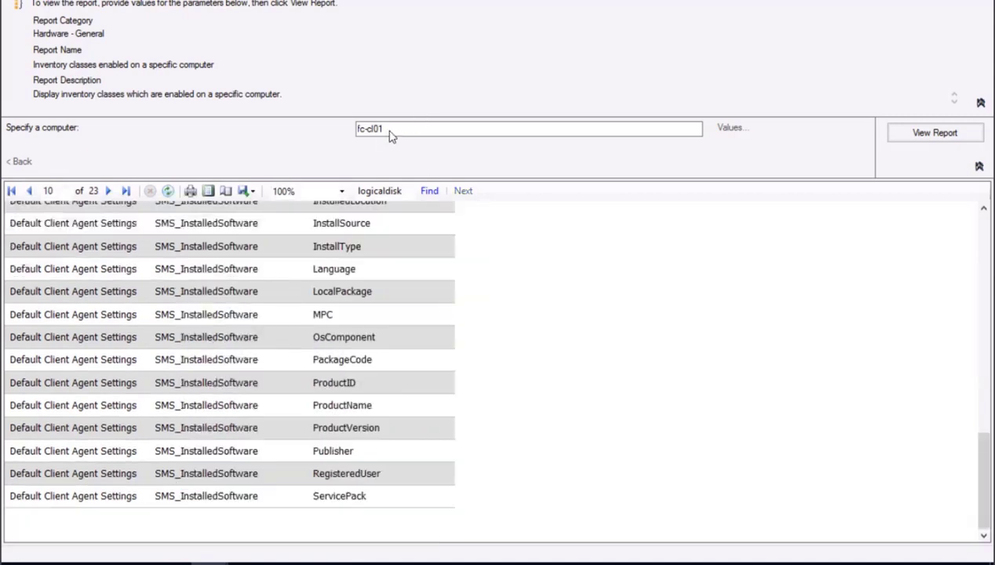
scroll(330, 240, up, 5)
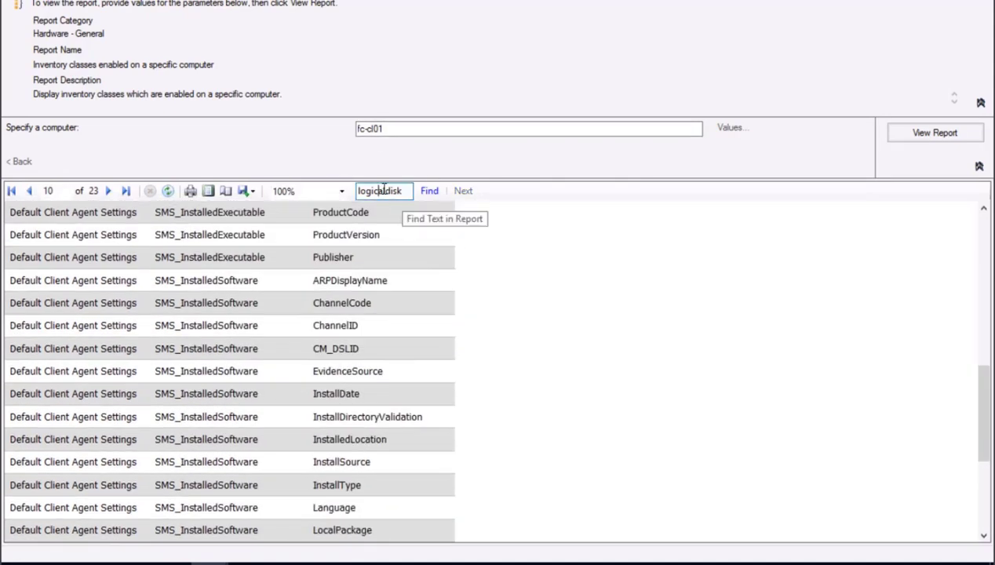
Search the report for "boot" and "bootcon", check which client setting enables the Boot Configuration class, and close the report.
double_click(384, 190)
key(BackSpace)
key(Return)
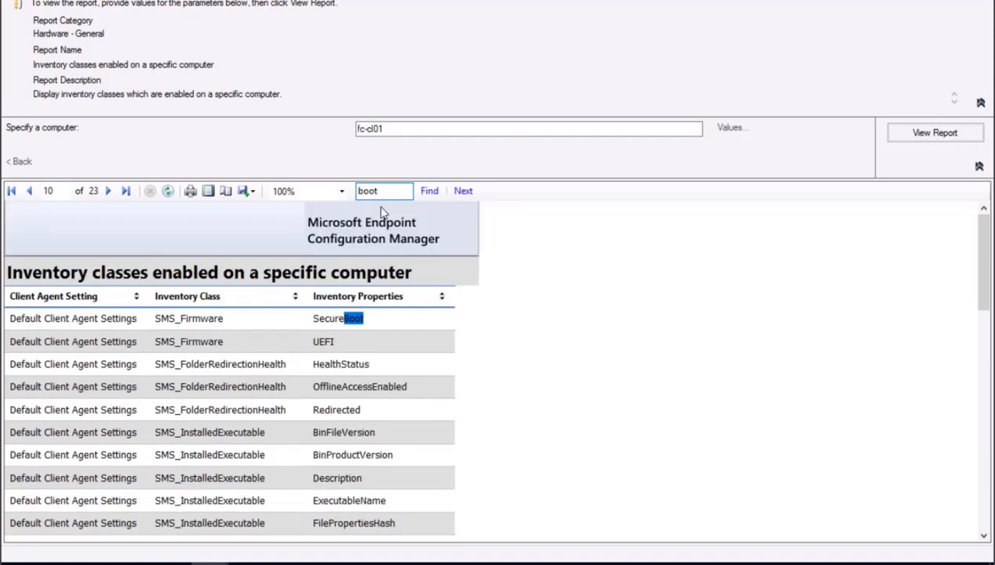
text(bootcon)
key(Return)
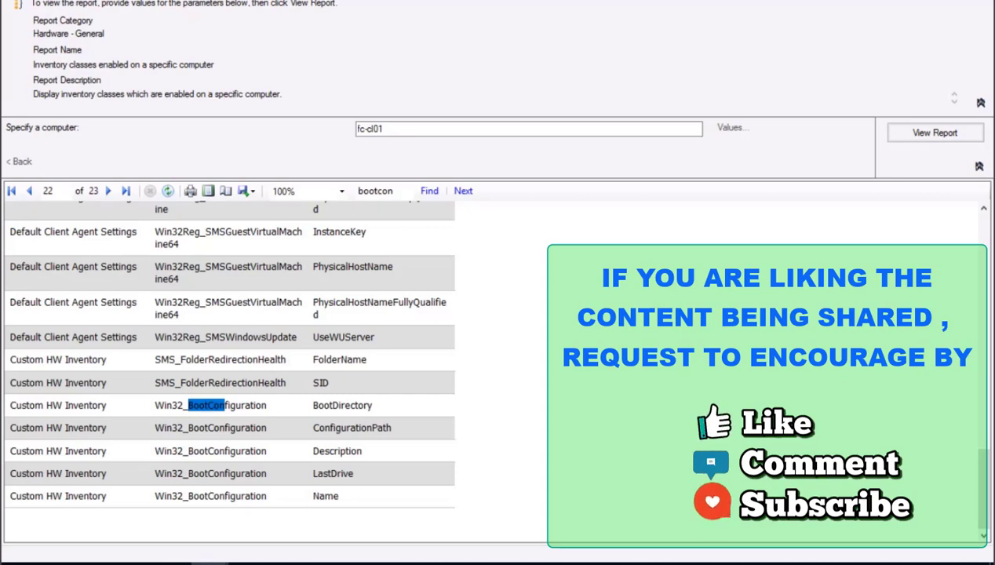
key(alt+F4)
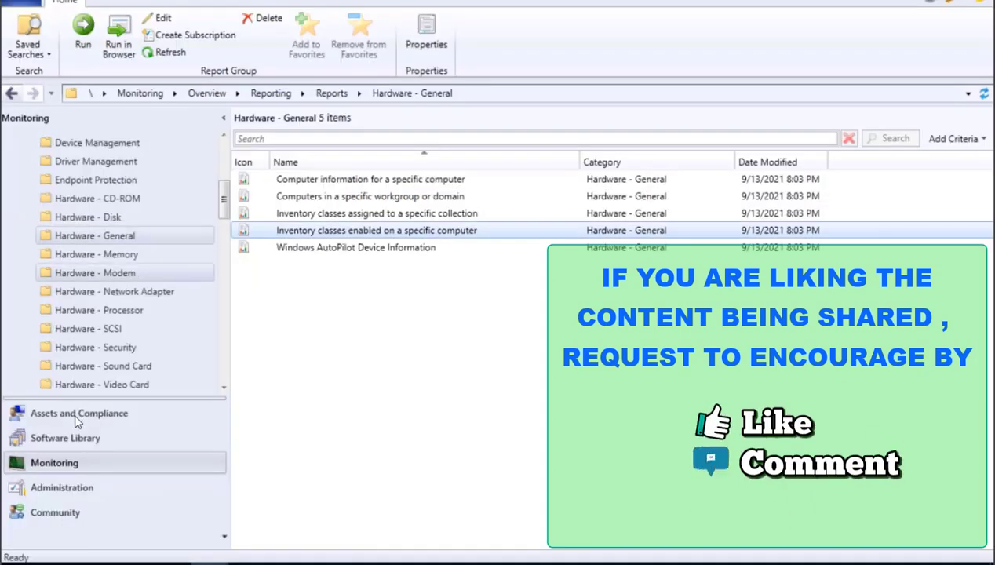
Run the "Computers with a specific amount of memory" report from Hardware - Memory with a memory configuration of 4193000 KB.
click(131, 256)
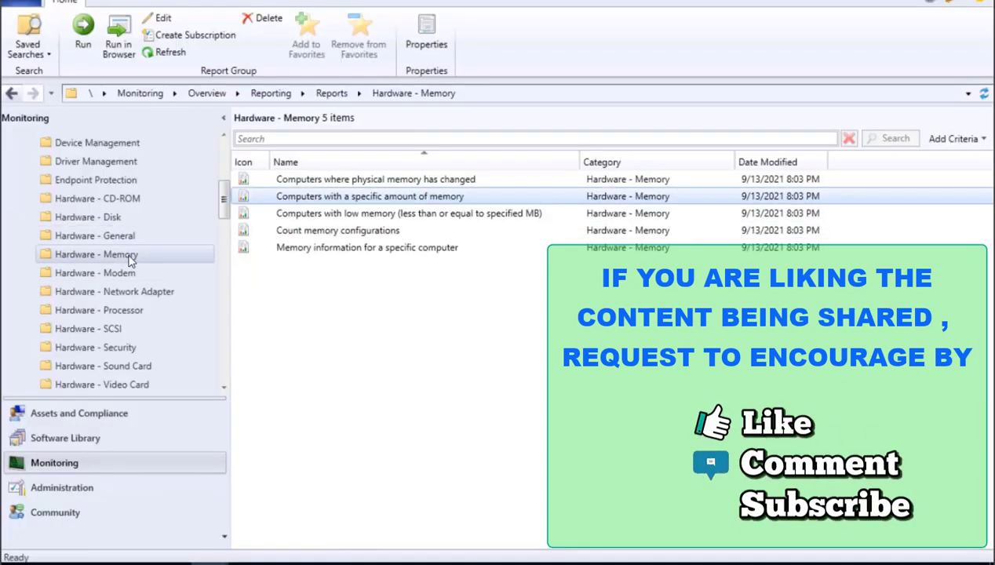
double_click(381, 196)
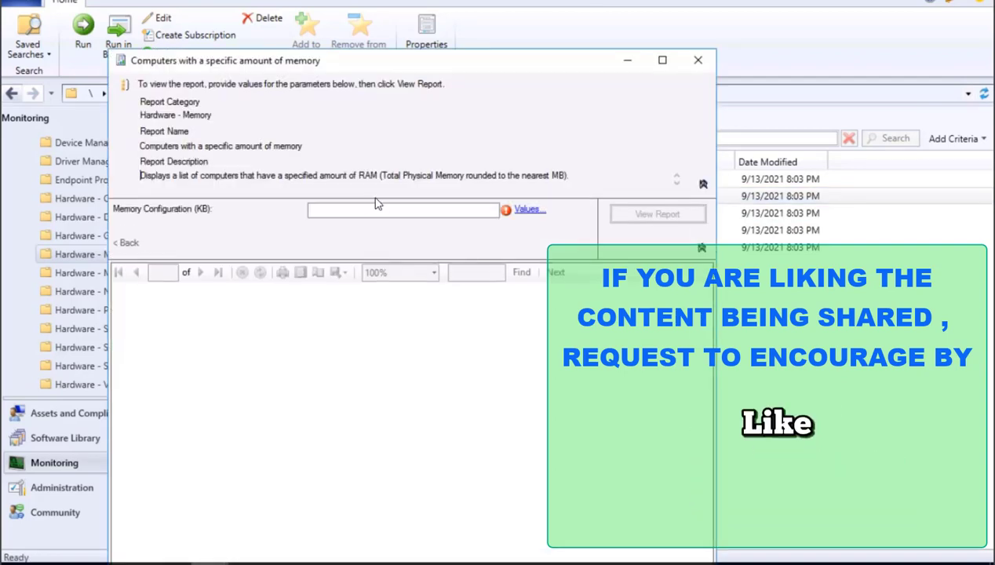
click(528, 210)
click(243, 250)
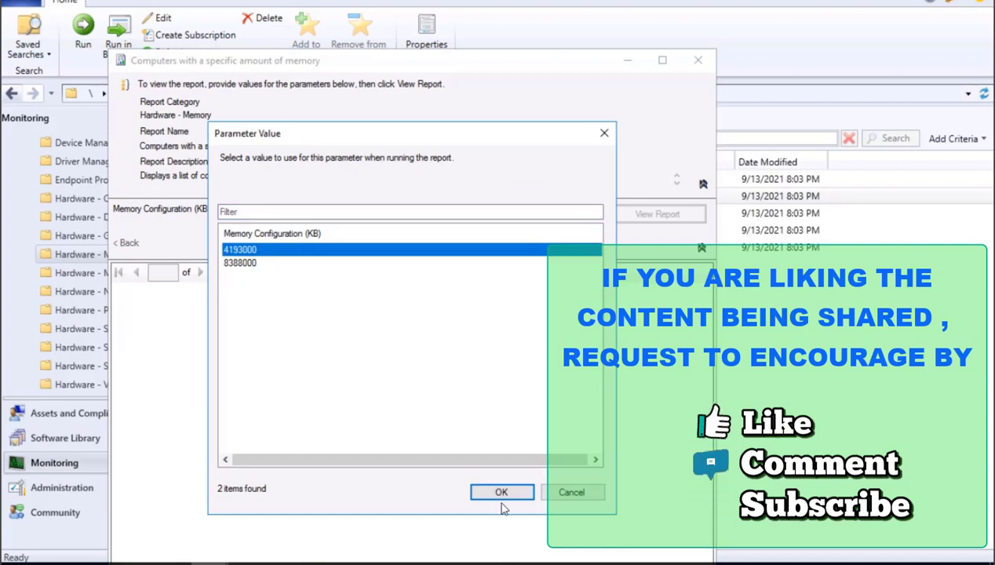
click(502, 493)
click(657, 213)
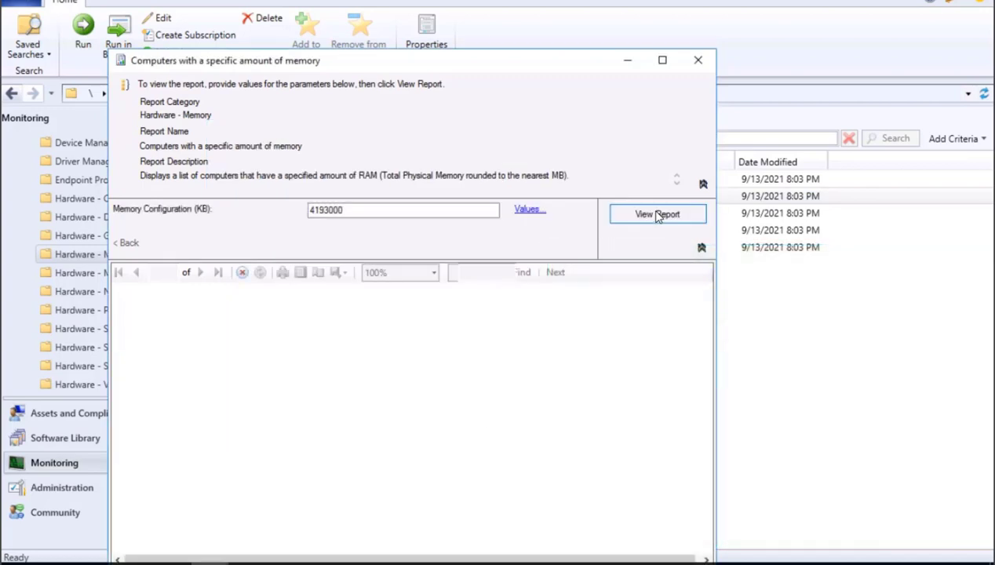
Rerun the memory report with a memory configuration of 8388000 KB, view the matching computer, and close the report.
click(528, 210)
click(239, 263)
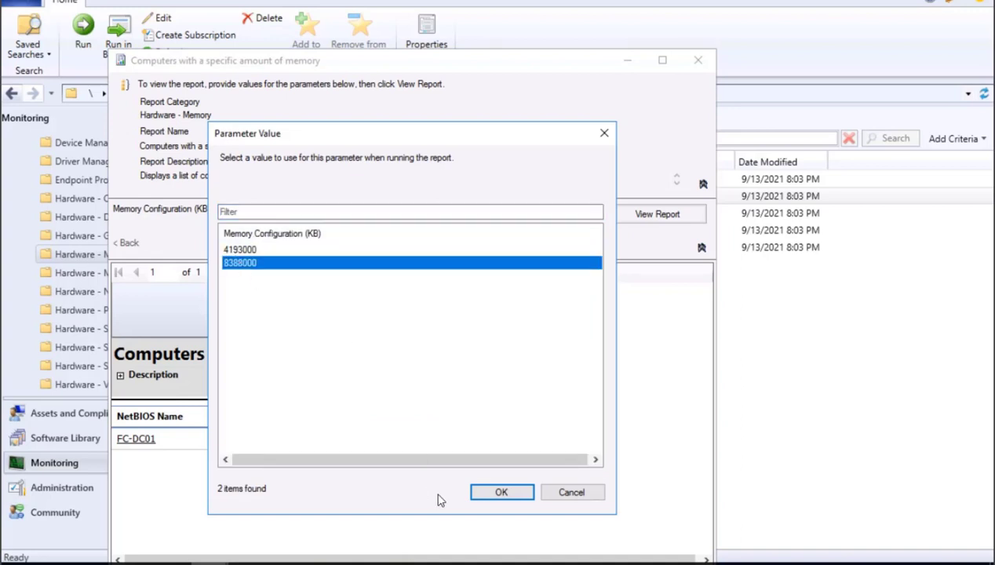
click(501, 492)
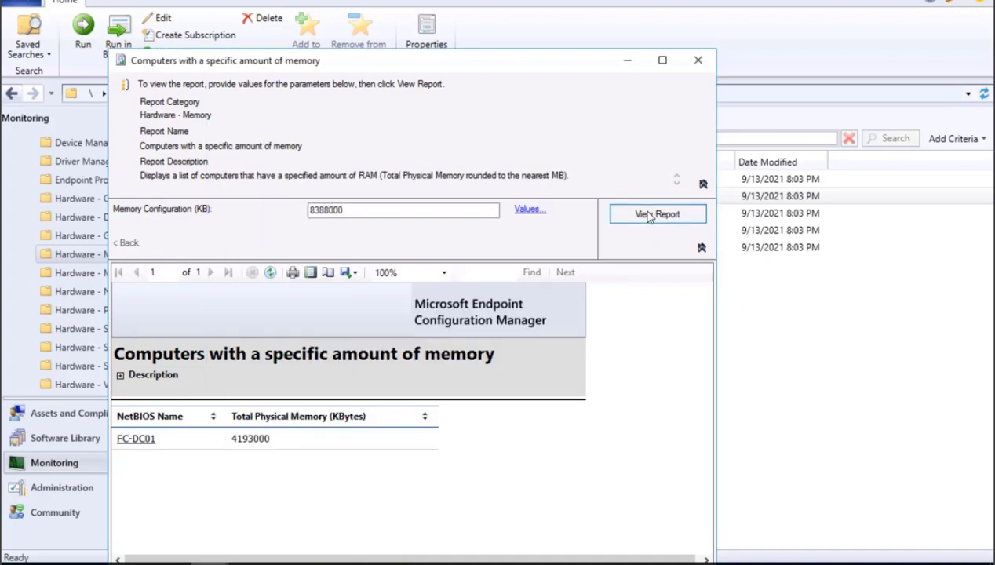
click(648, 215)
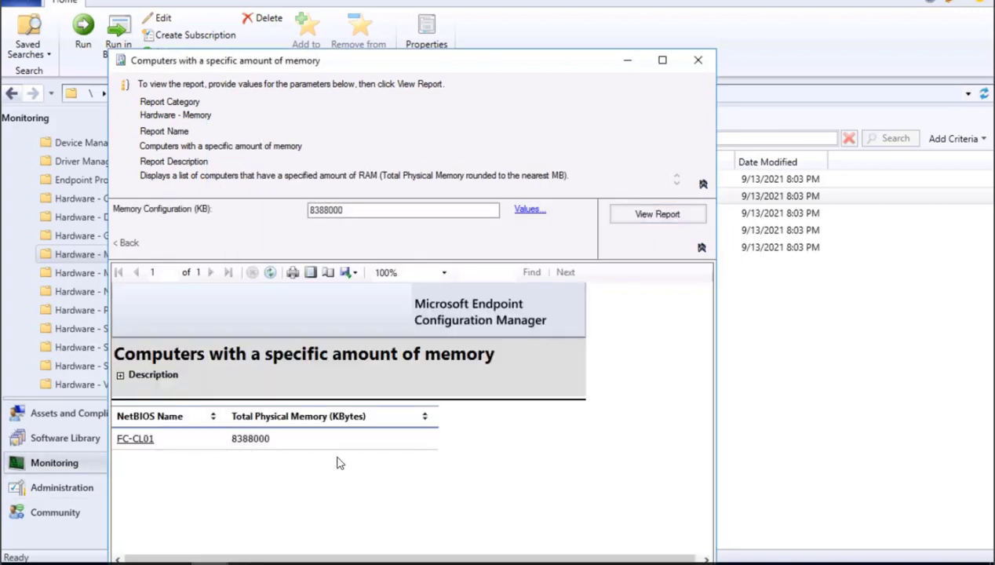
click(700, 62)
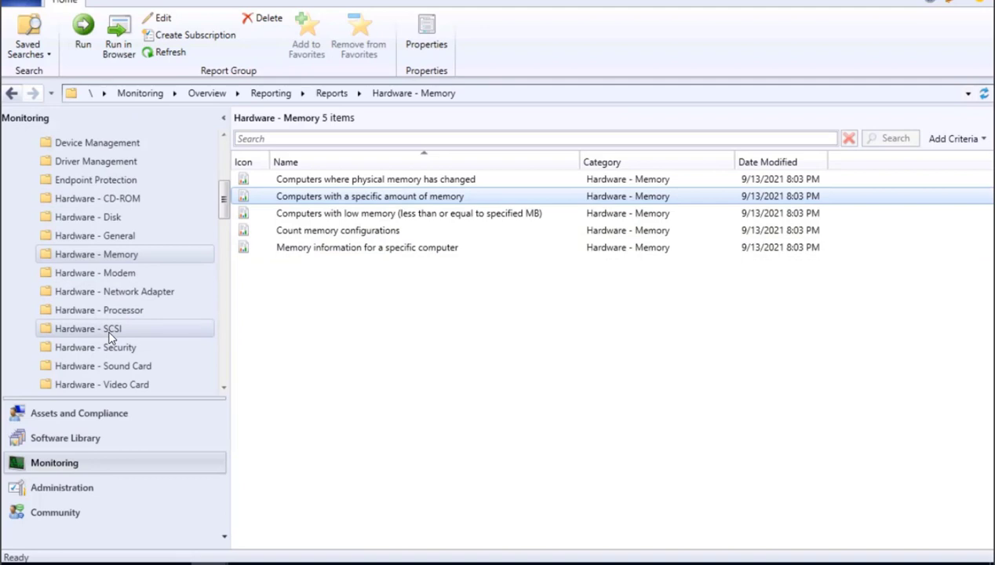
Run the "Disk information for a specific computer - Logical disks" report from Hardware - Disk for fc-cl01 and view its columns.
scroll(110, 336, down, 2)
scroll(110, 332, up, 2)
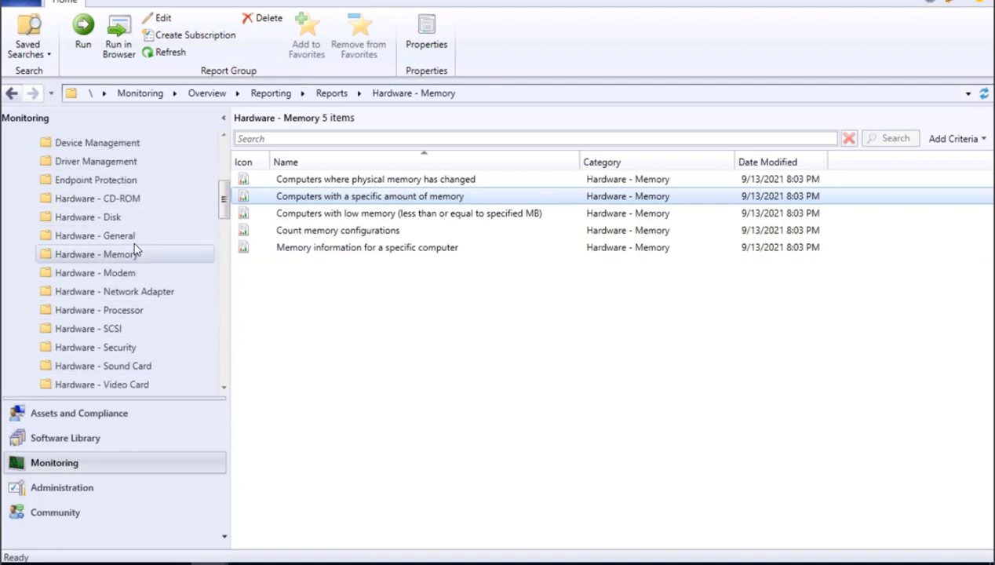
click(75, 225)
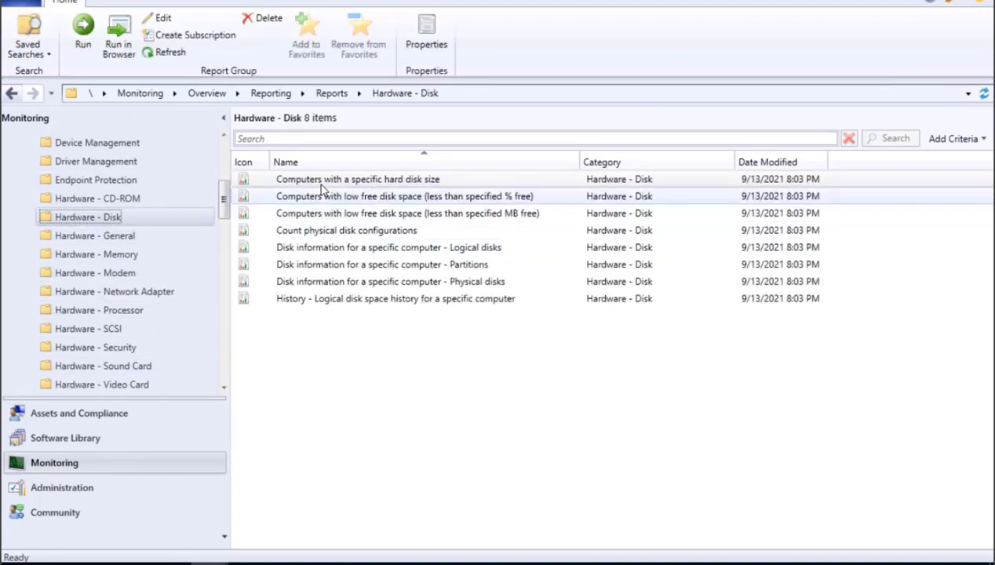
double_click(399, 249)
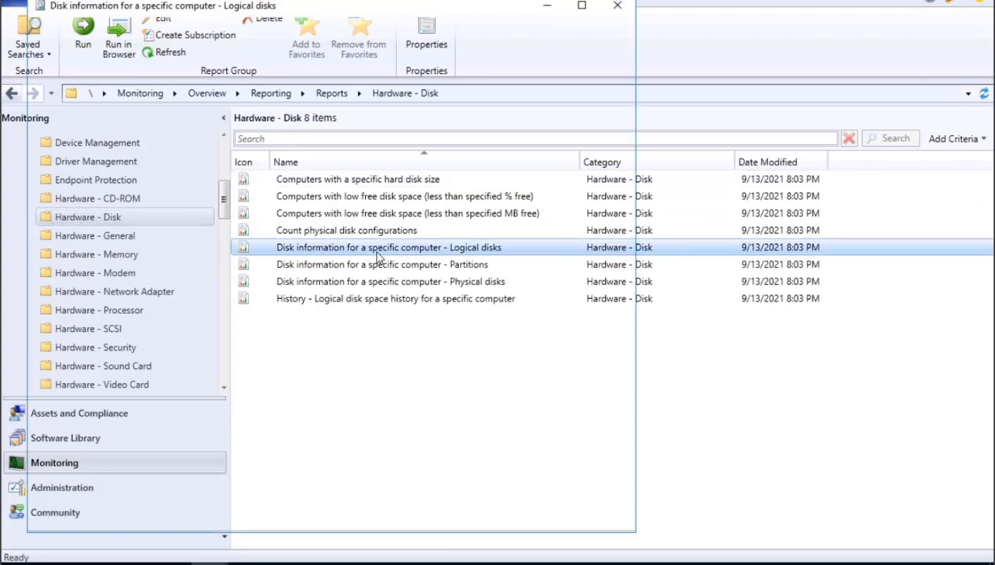
click(247, 158)
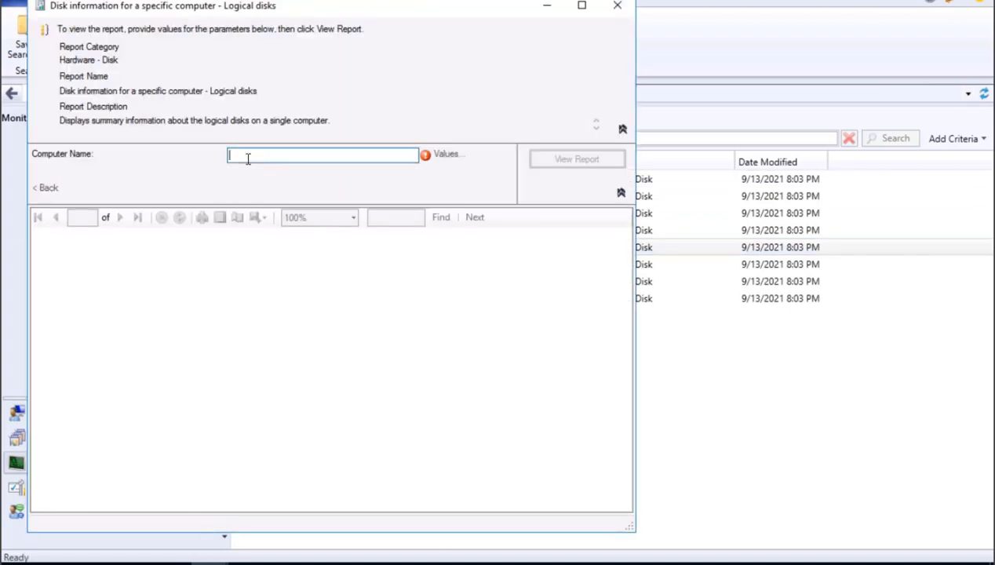
text(fc-cl01)
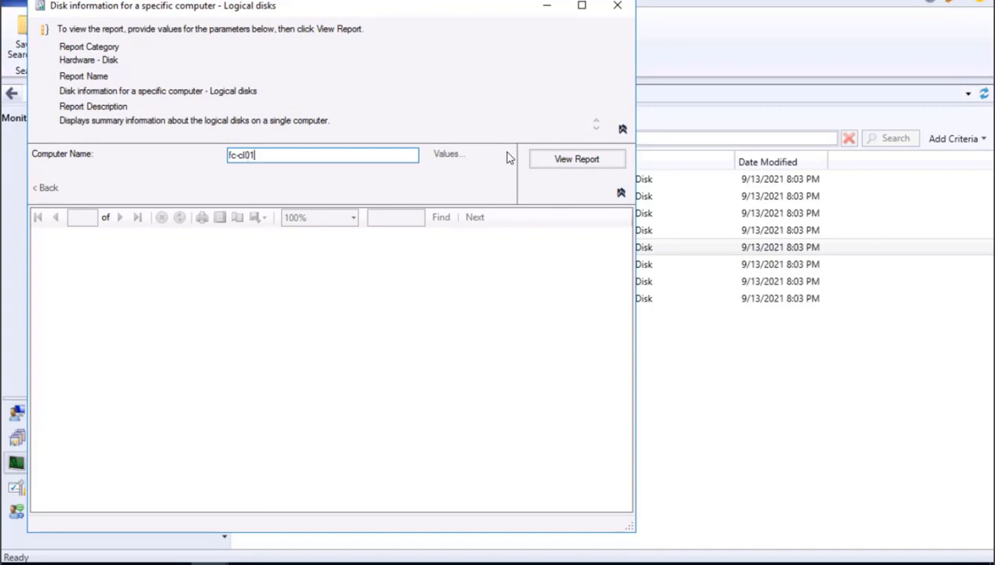
click(580, 162)
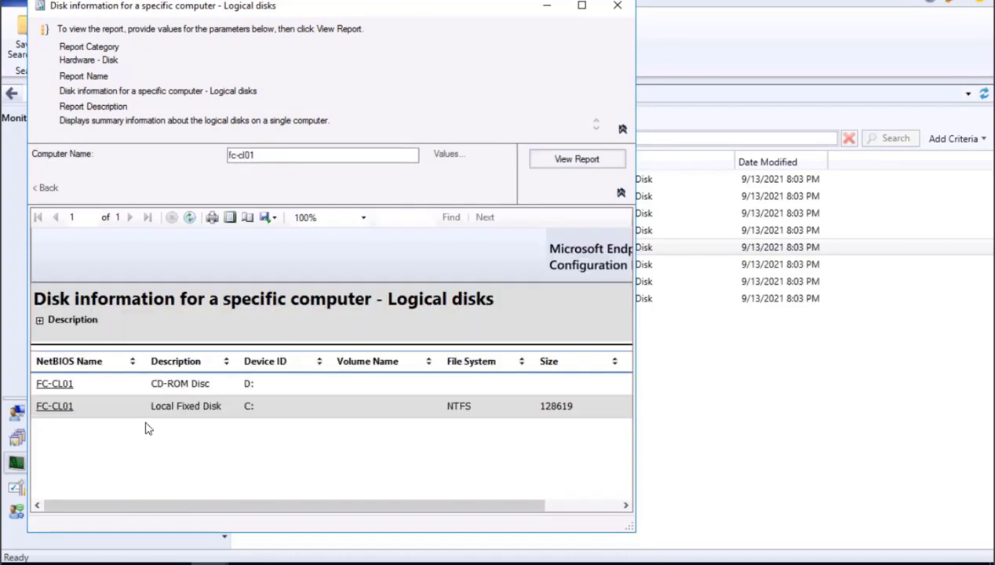
drag(201, 507, 338, 505)
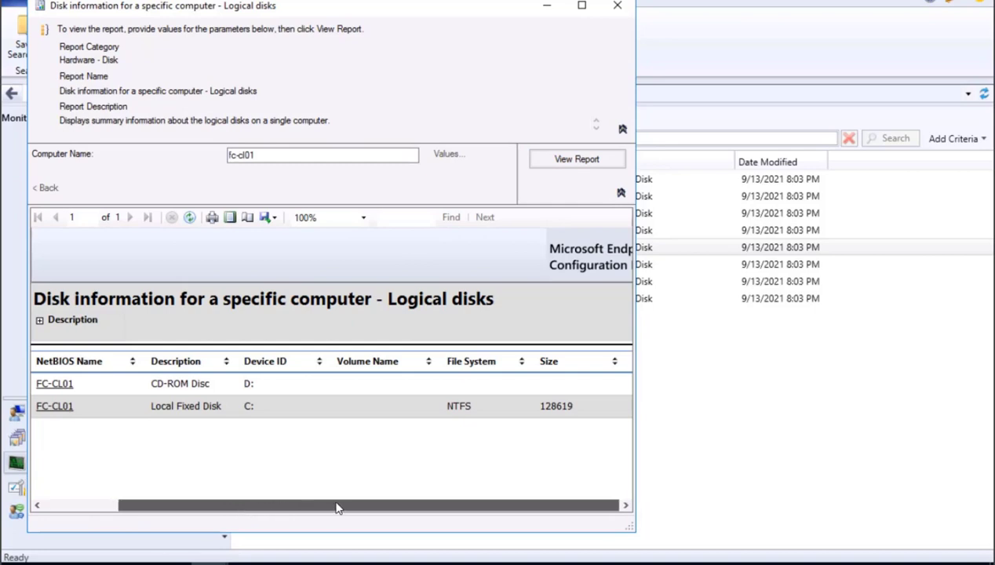
Close the logical disks report and search all reports for "service".
click(616, 7)
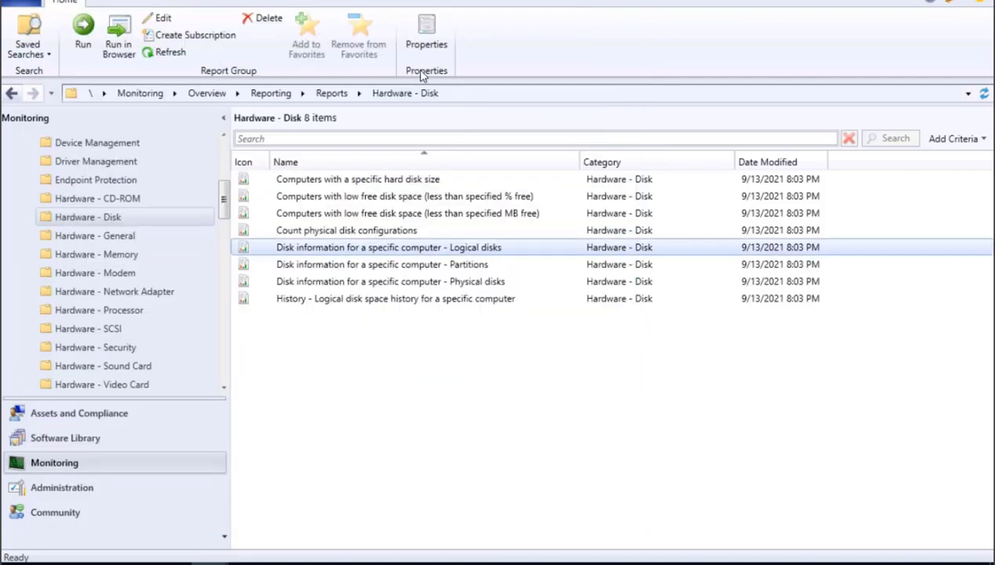
click(189, 214)
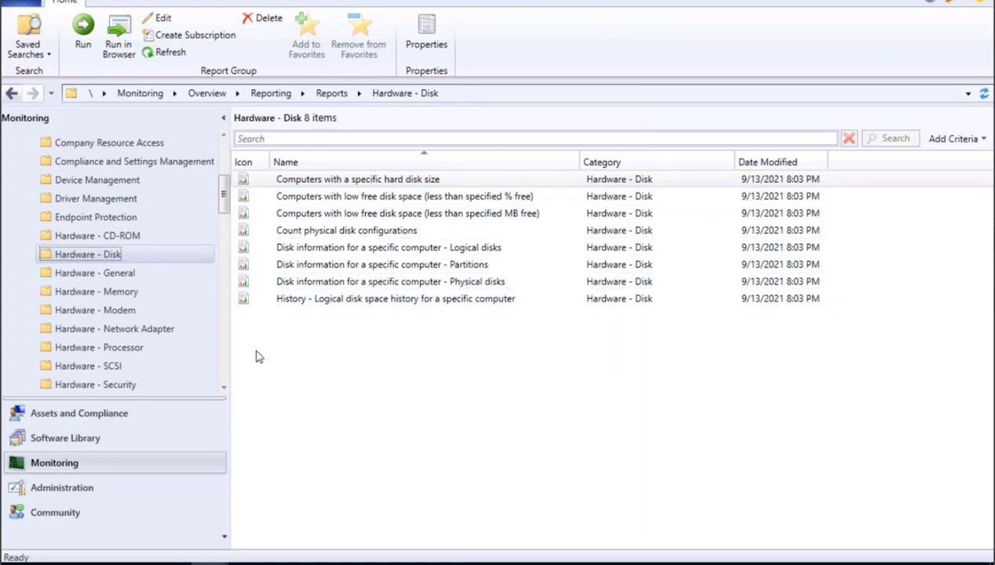
scroll(131, 330, down, 1)
scroll(130, 330, down, 1)
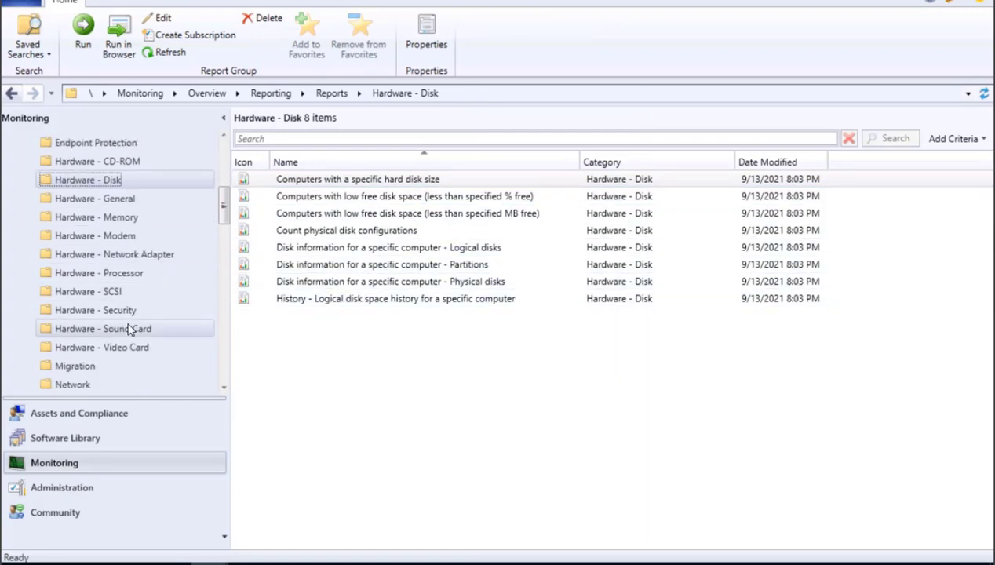
click(284, 138)
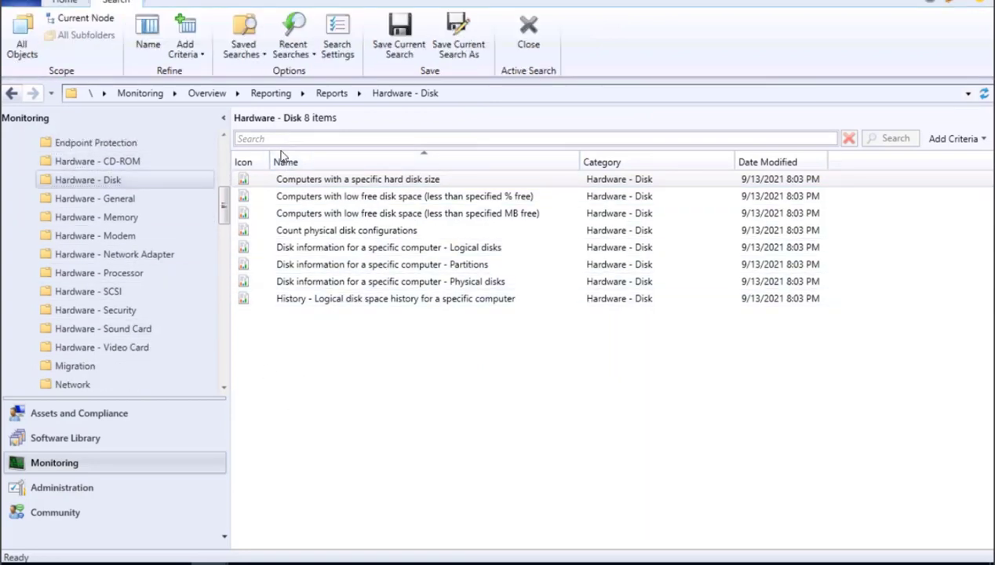
scroll(138, 202, up, 5)
click(63, 199)
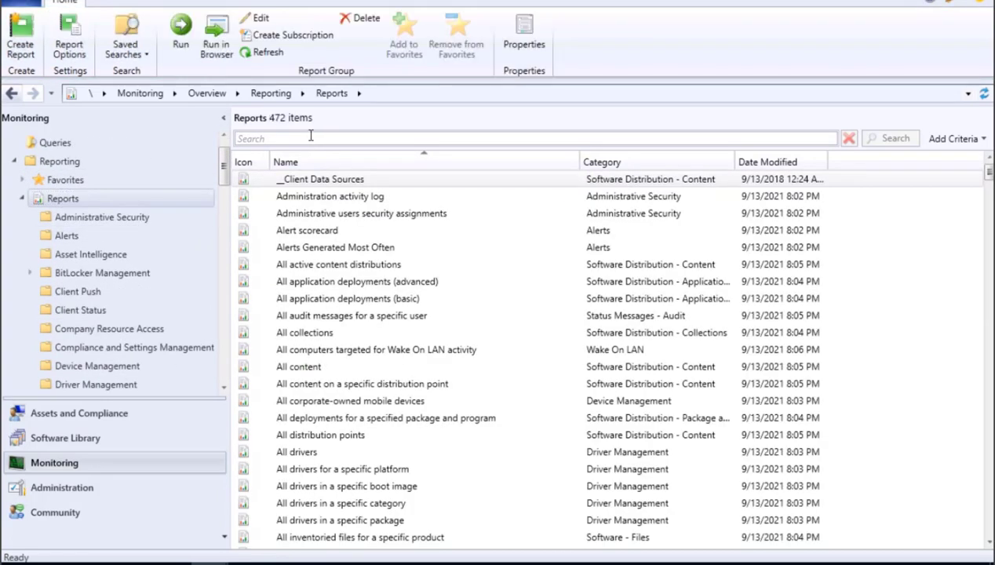
click(310, 137)
text(service)
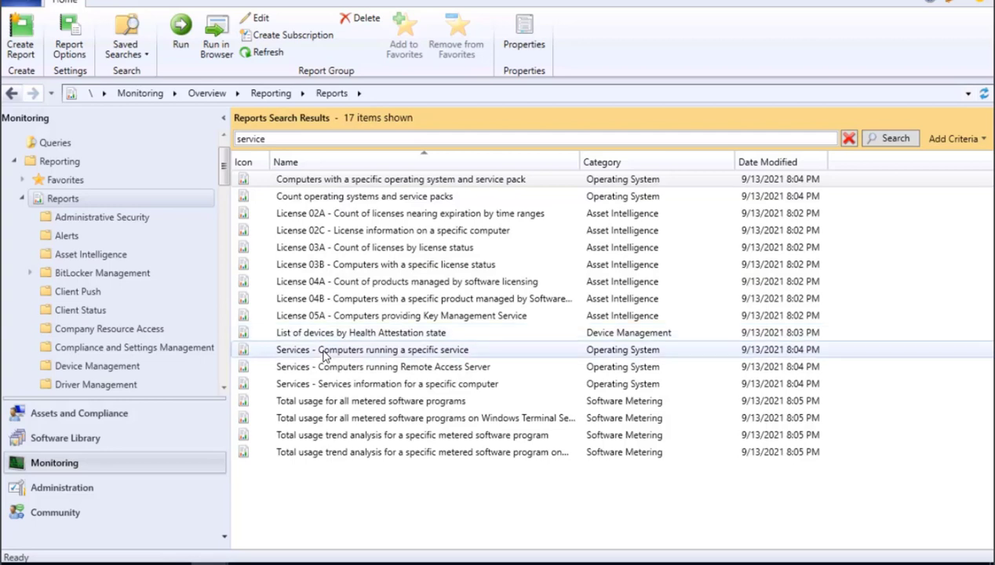
Run the "Services - Computers running a specific service" report for the SMS Agent Host service, view the listed computers, and close the report.
double_click(434, 351)
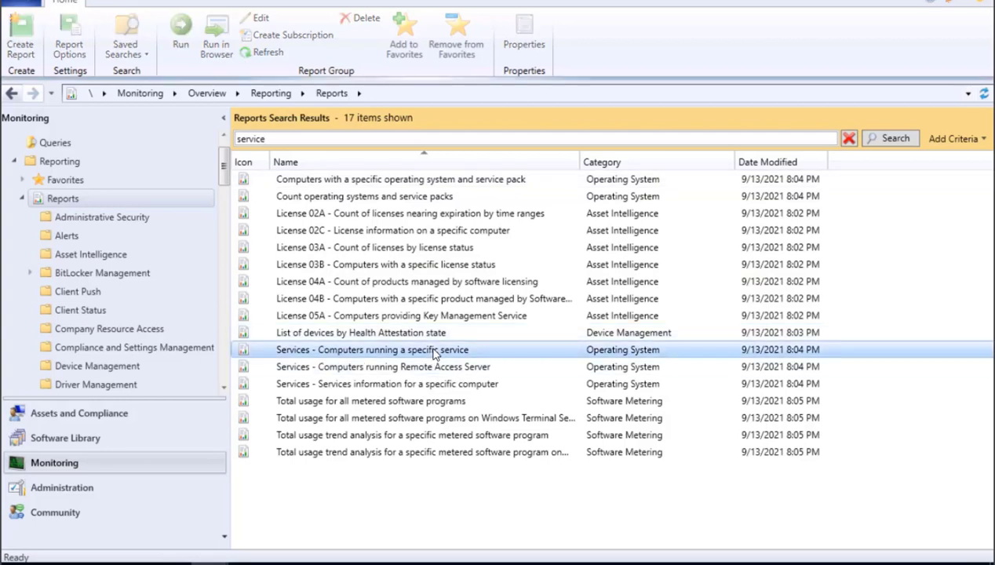
click(320, 177)
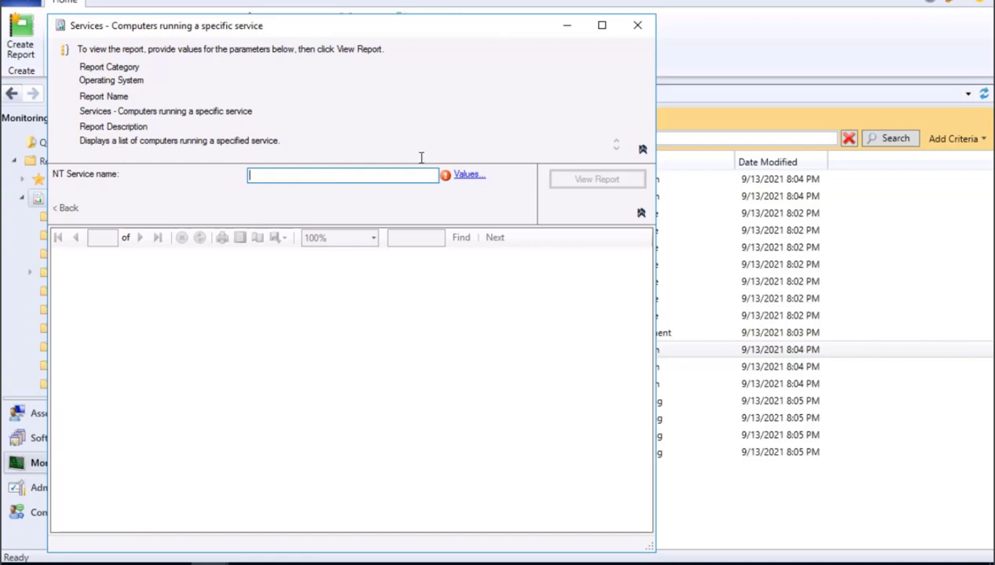
click(467, 176)
scroll(342, 236, down, 5)
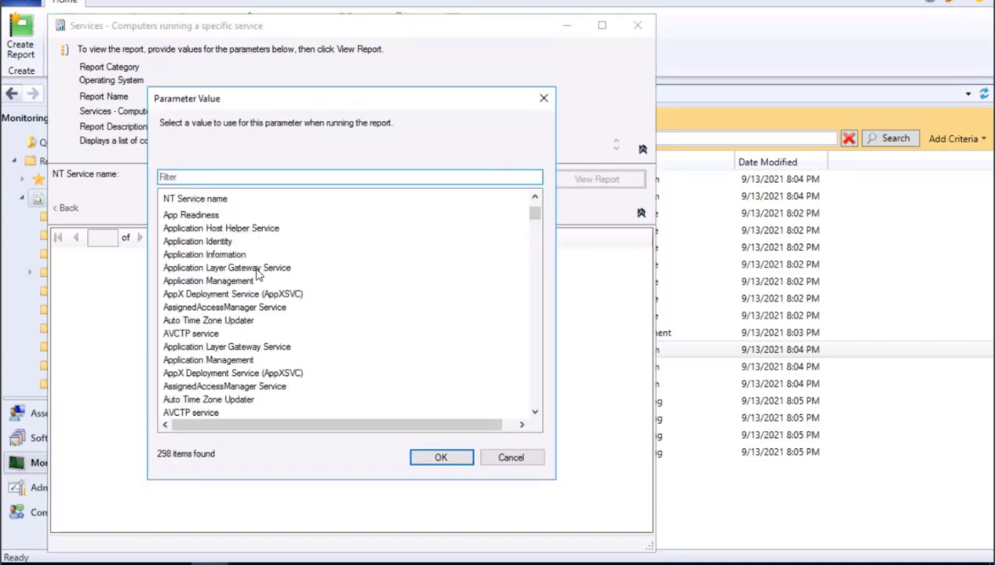
click(180, 178)
text(sms)
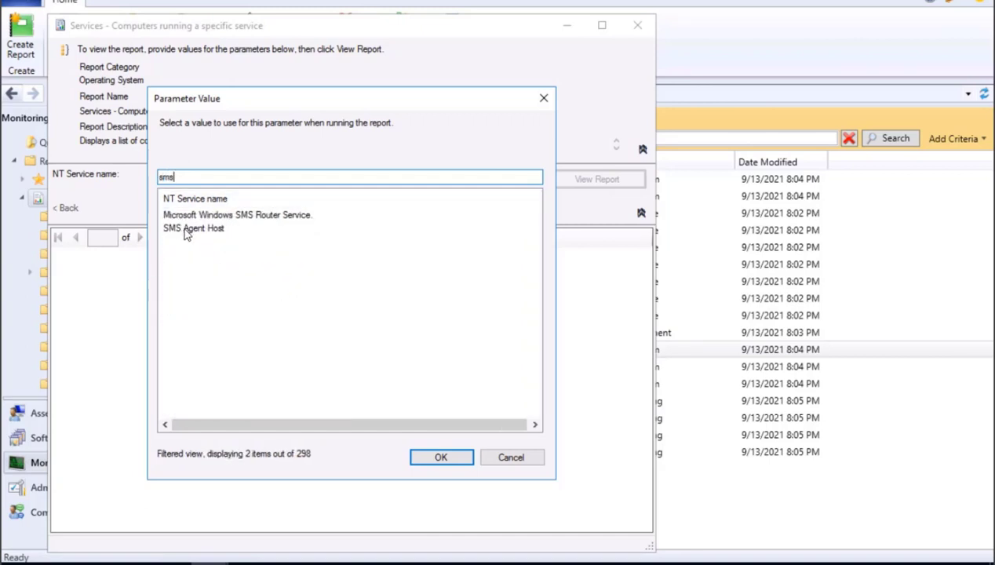
click(189, 227)
click(441, 456)
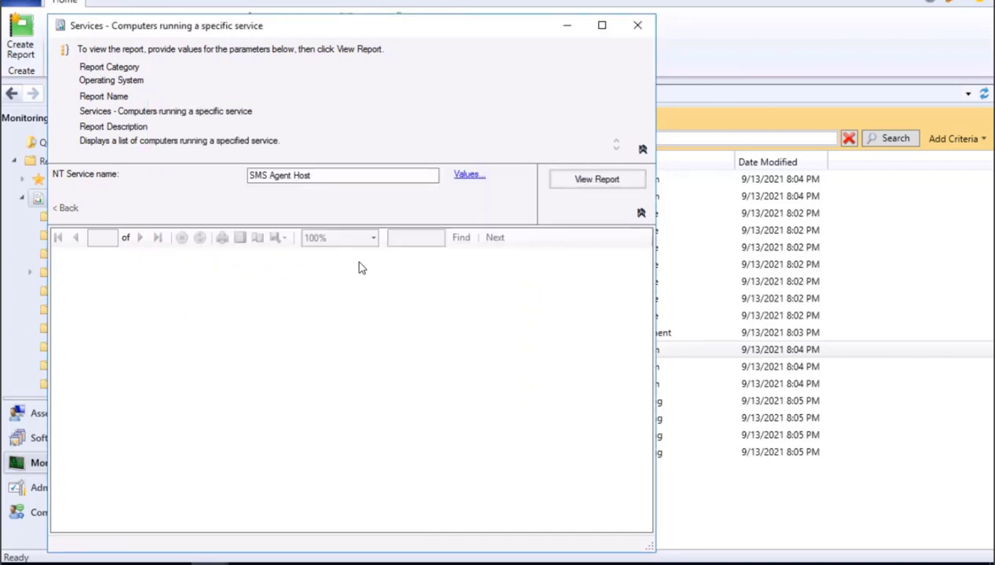
click(582, 179)
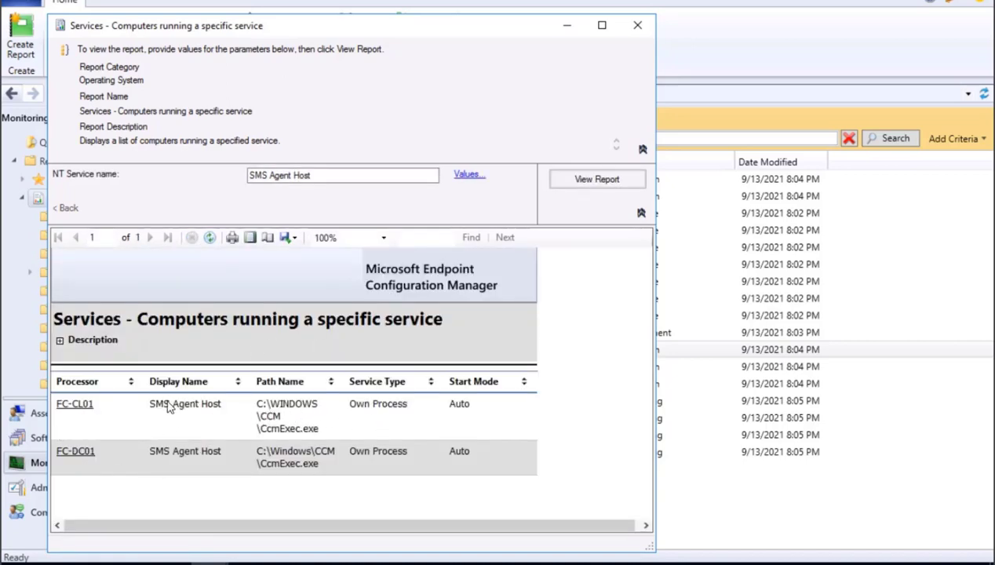
key(alt+F4)
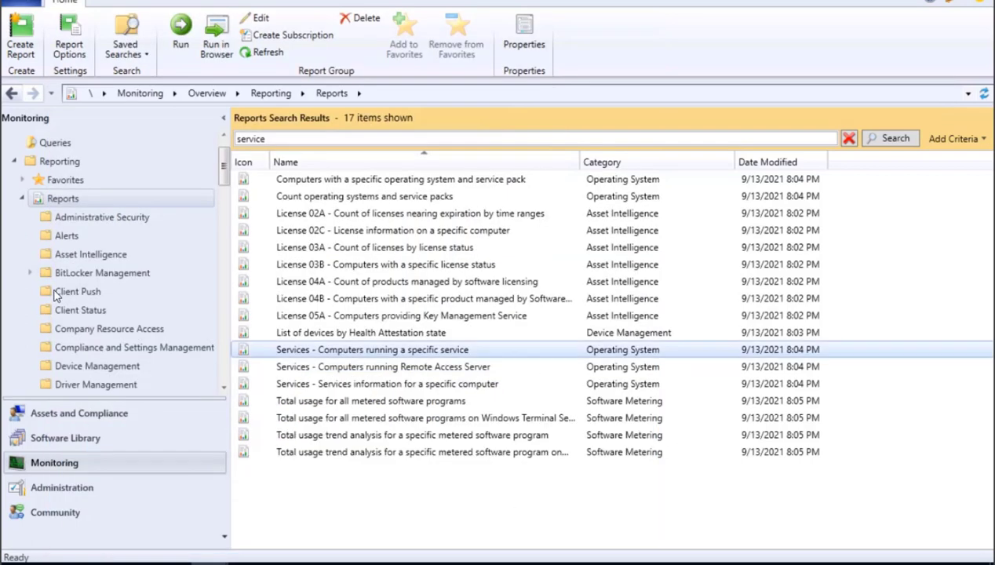